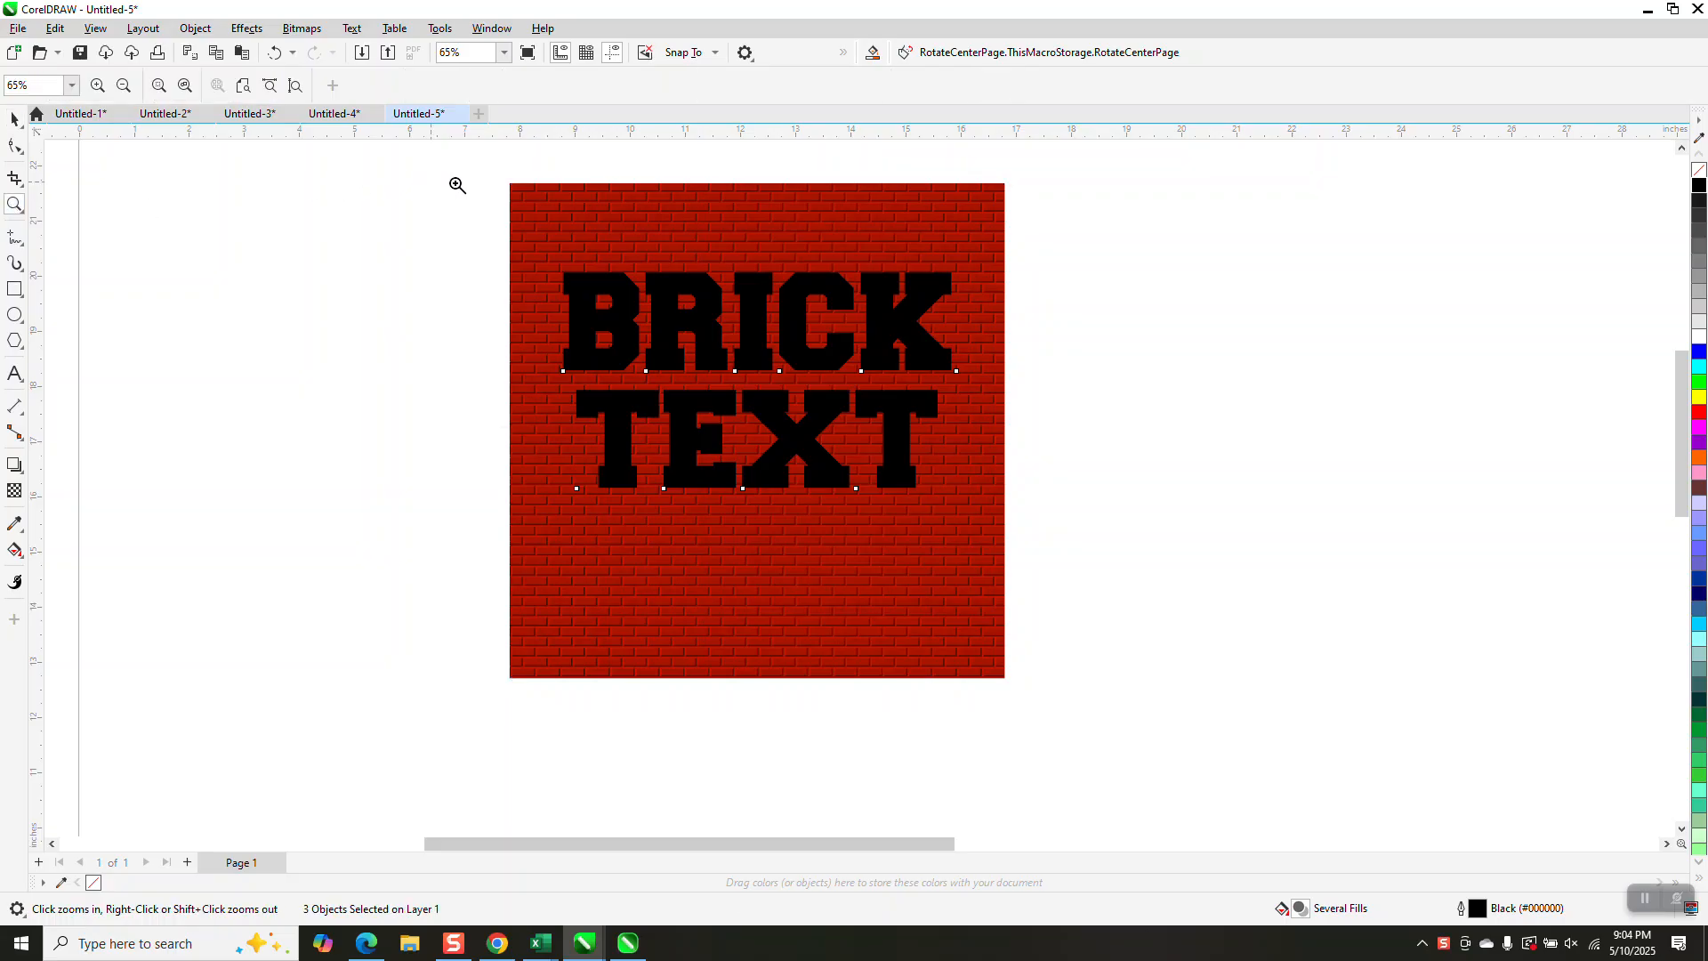
Convert the brick-filled square behind the text to a 300 dpi RGB (24-bit) bitmap with anti-aliasing and a transparent background.
left_click_drag(453, 179, 627, 276)
scroll(576, 194, "down", 6)
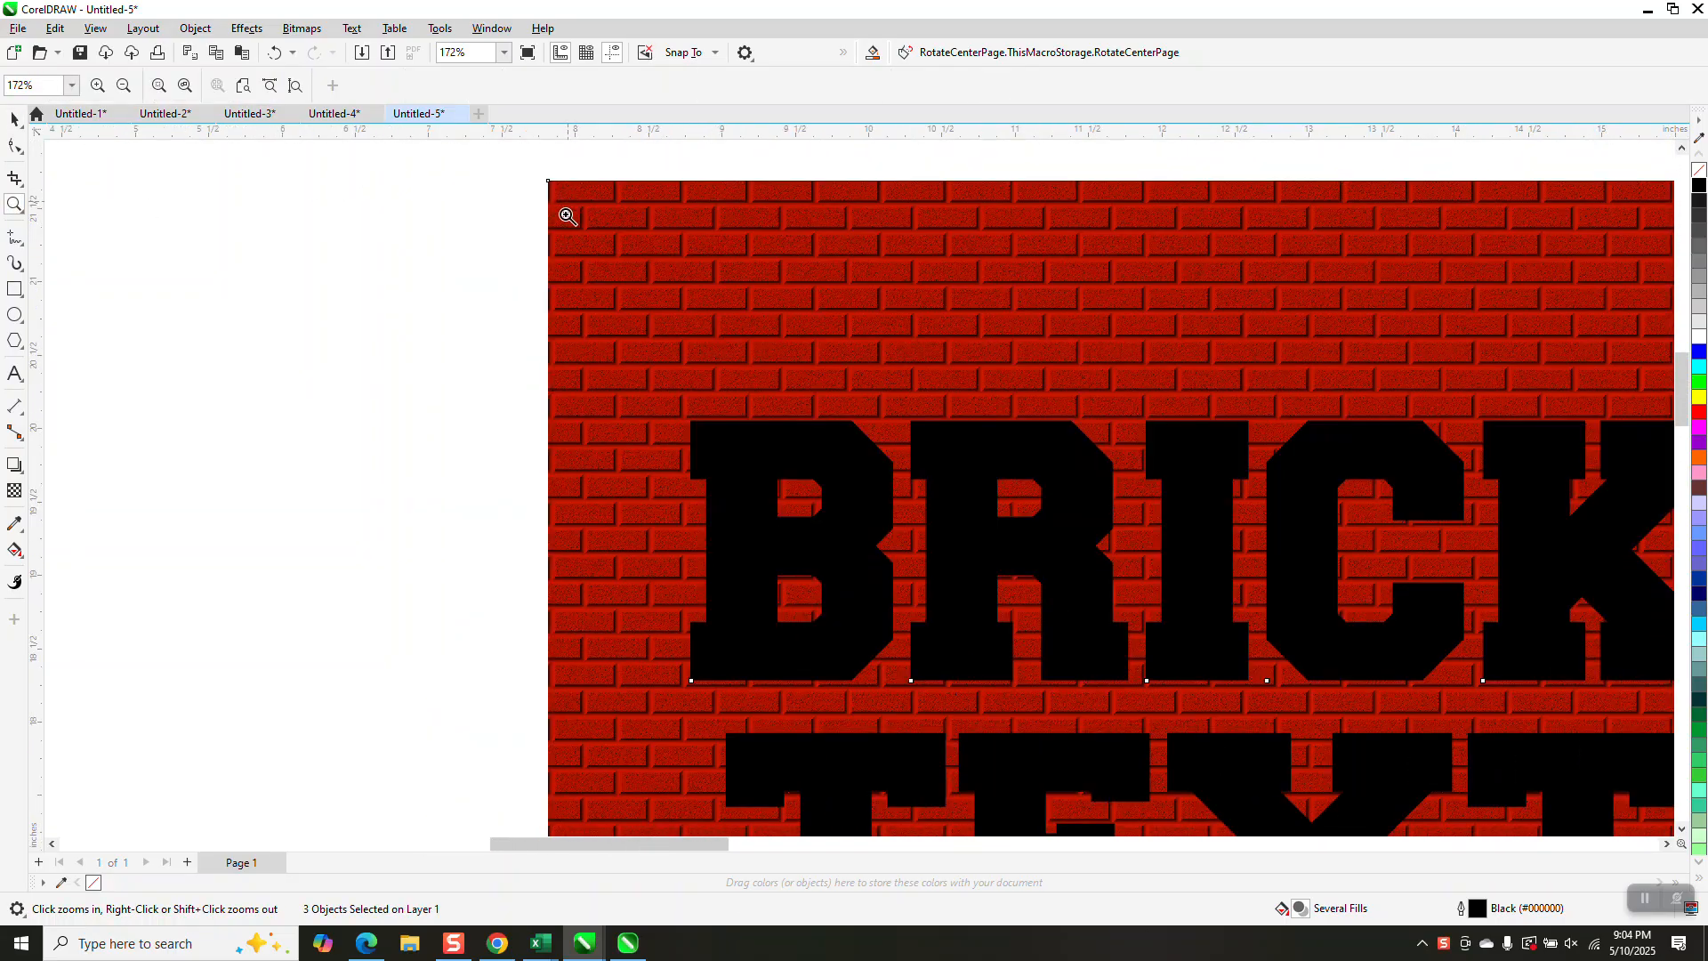
left_click(14, 119)
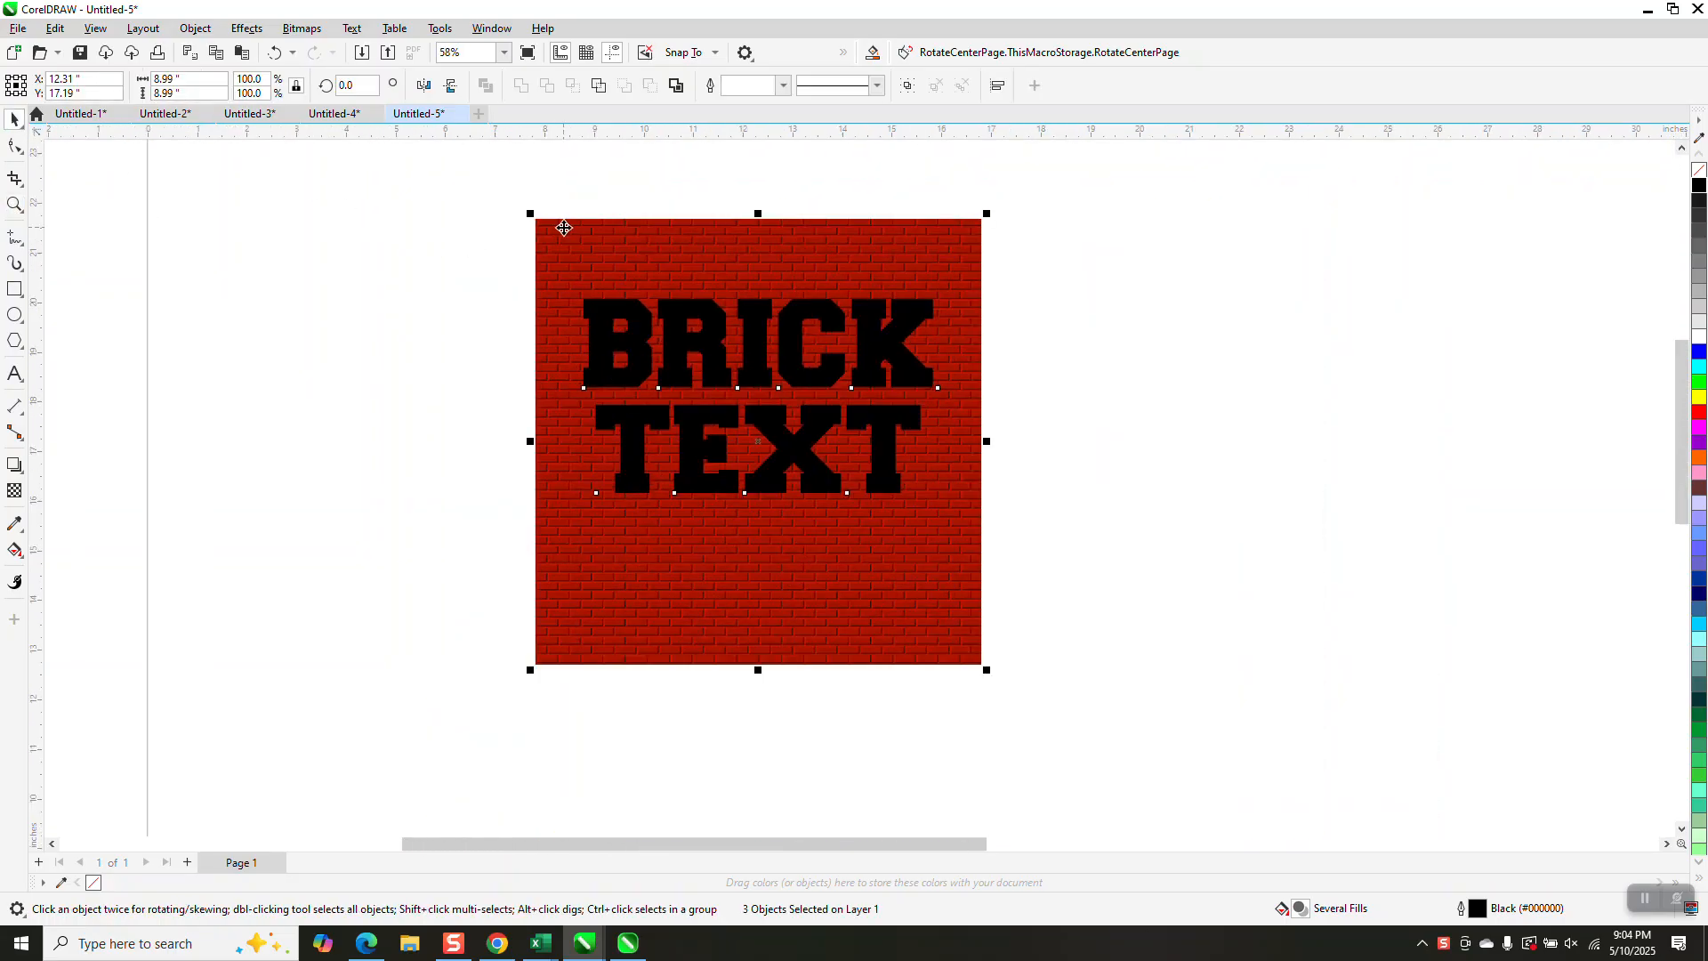
left_click_drag(504, 185, 1101, 720)
left_click(1044, 233)
left_click(974, 241)
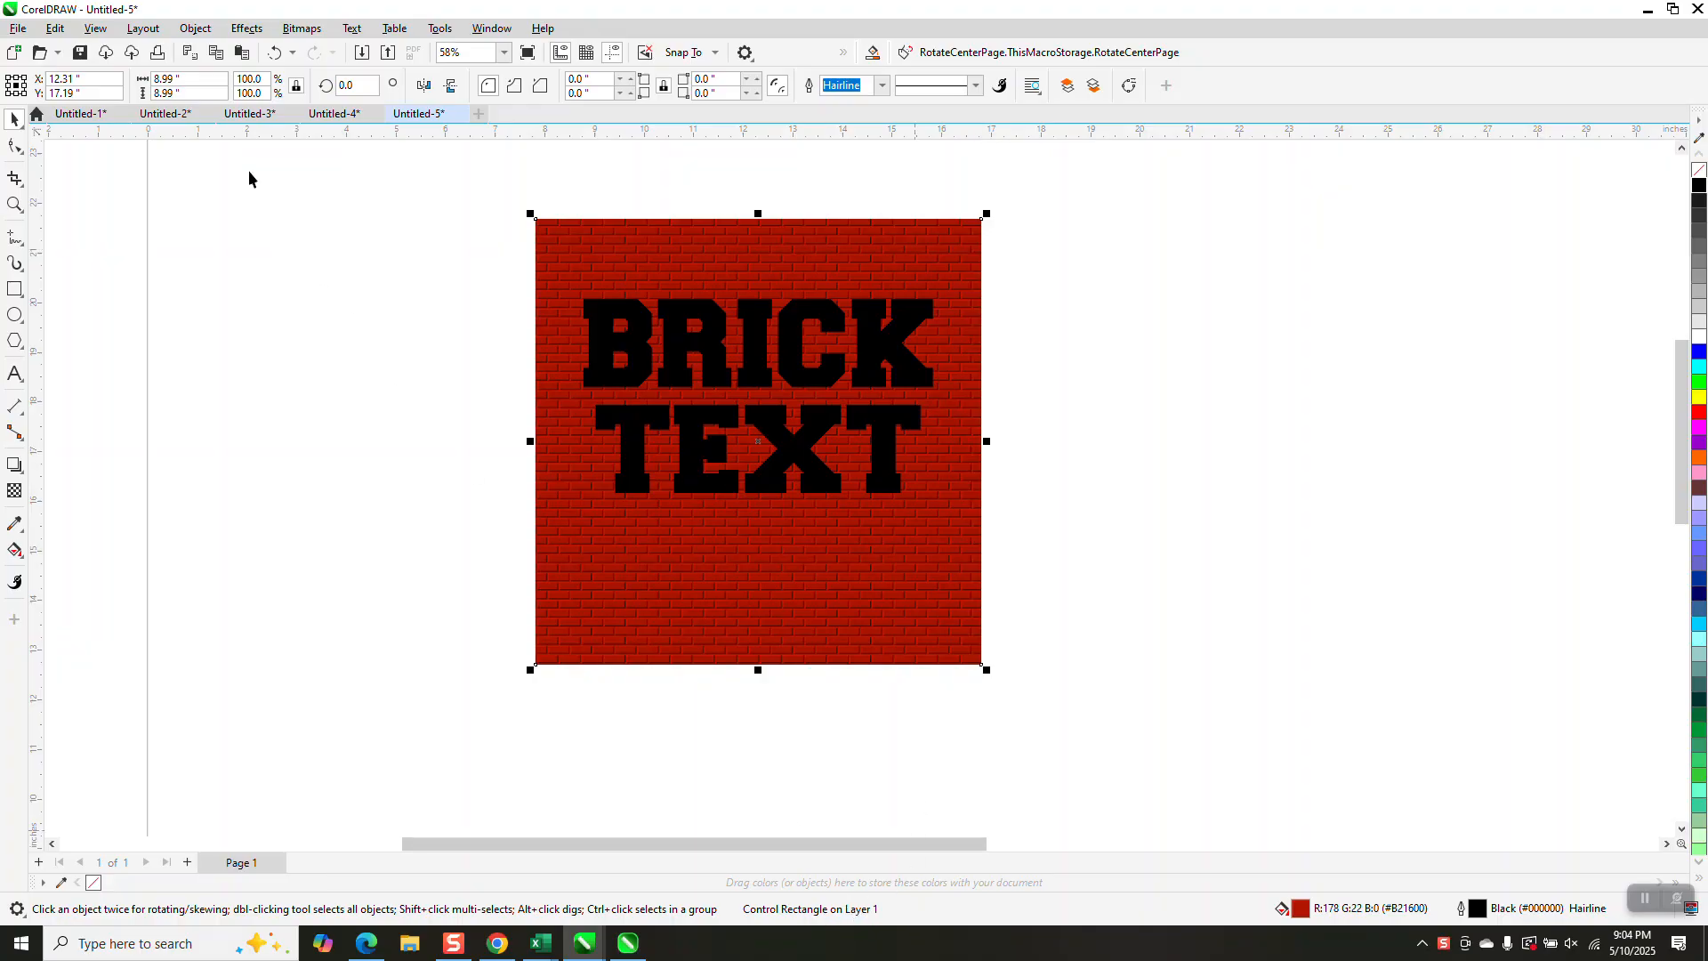
left_click(302, 28)
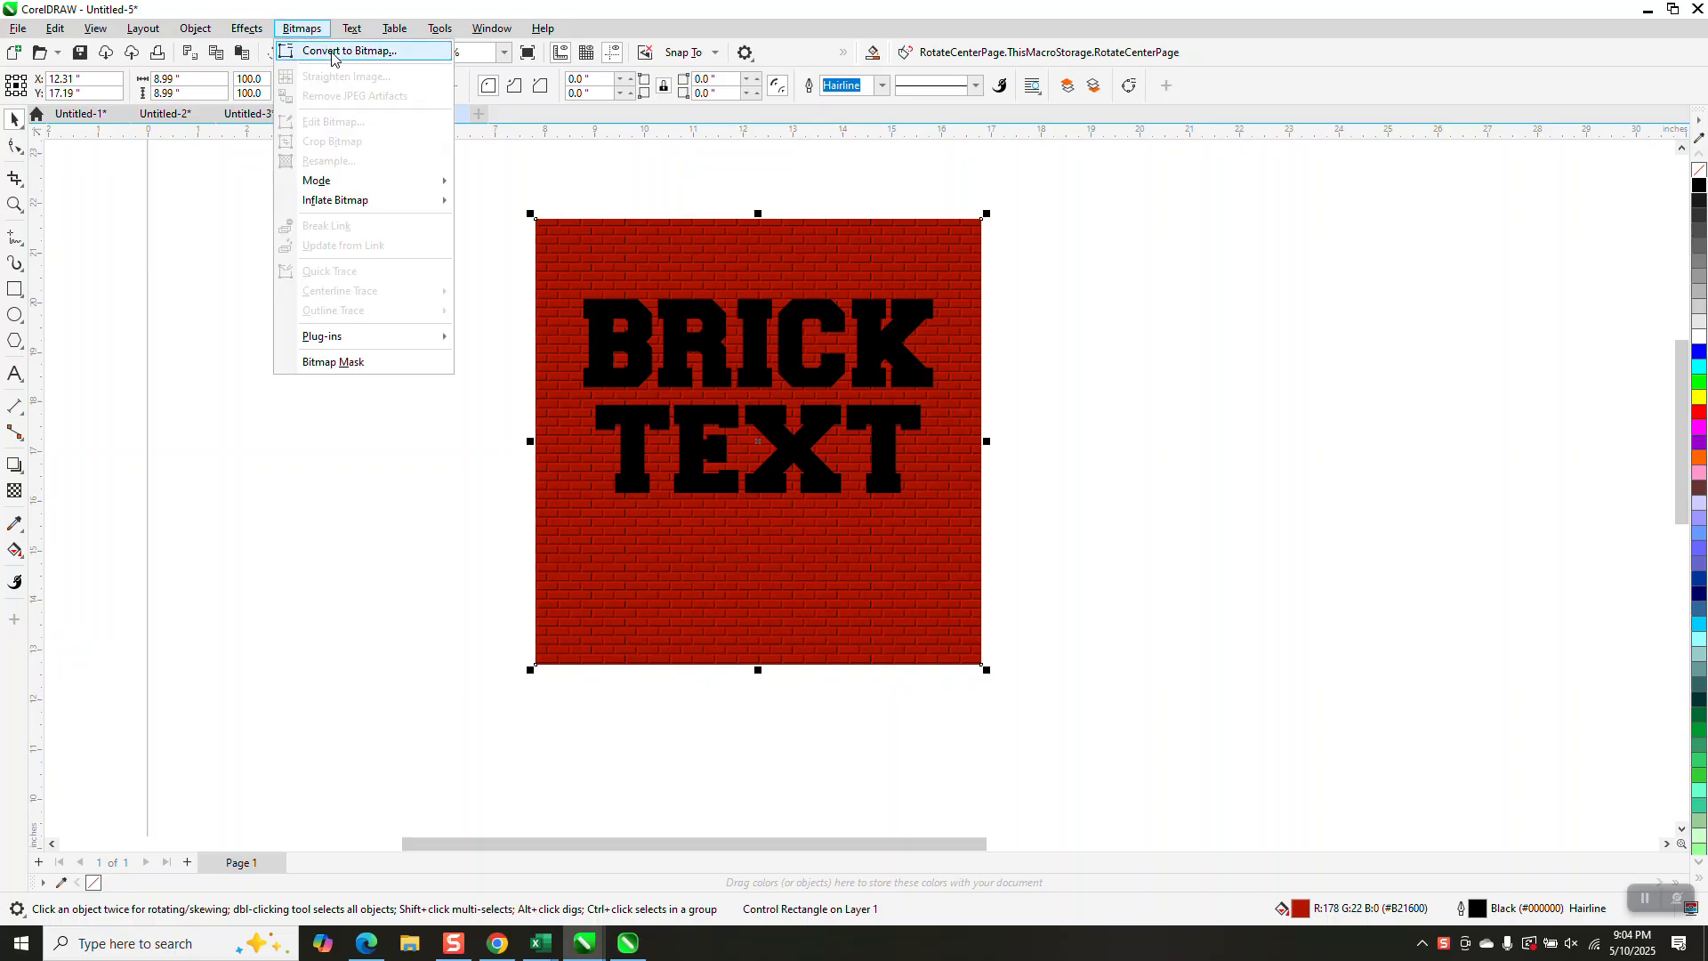
left_click(331, 52)
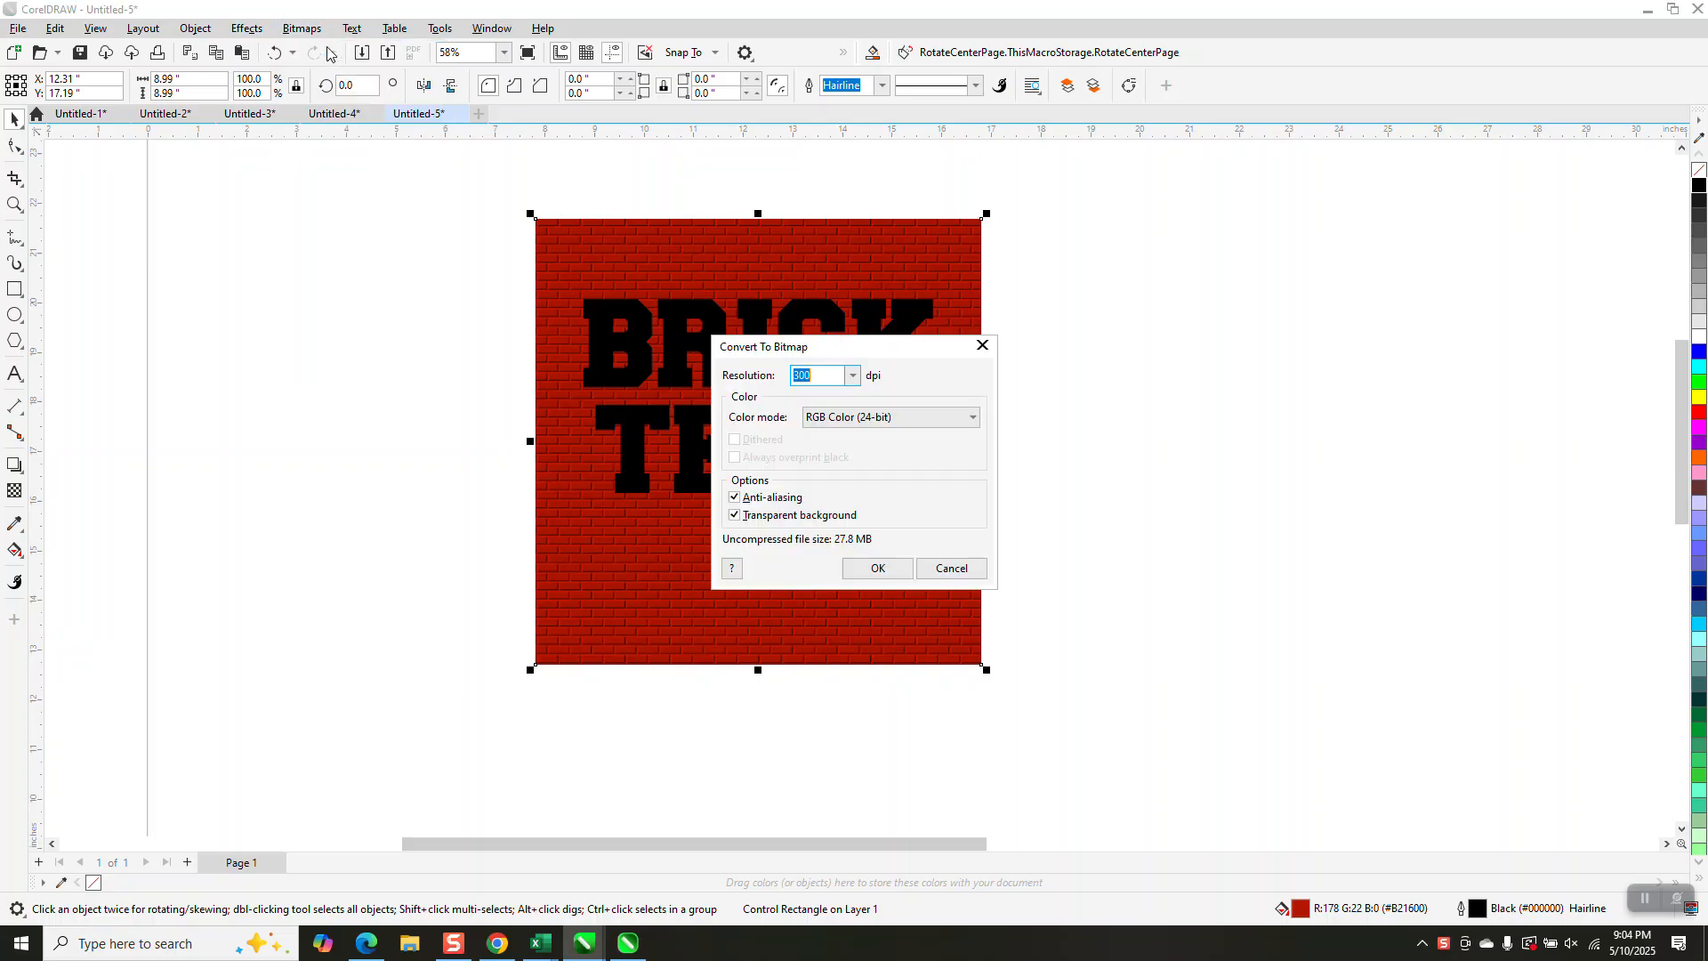
left_click(884, 569)
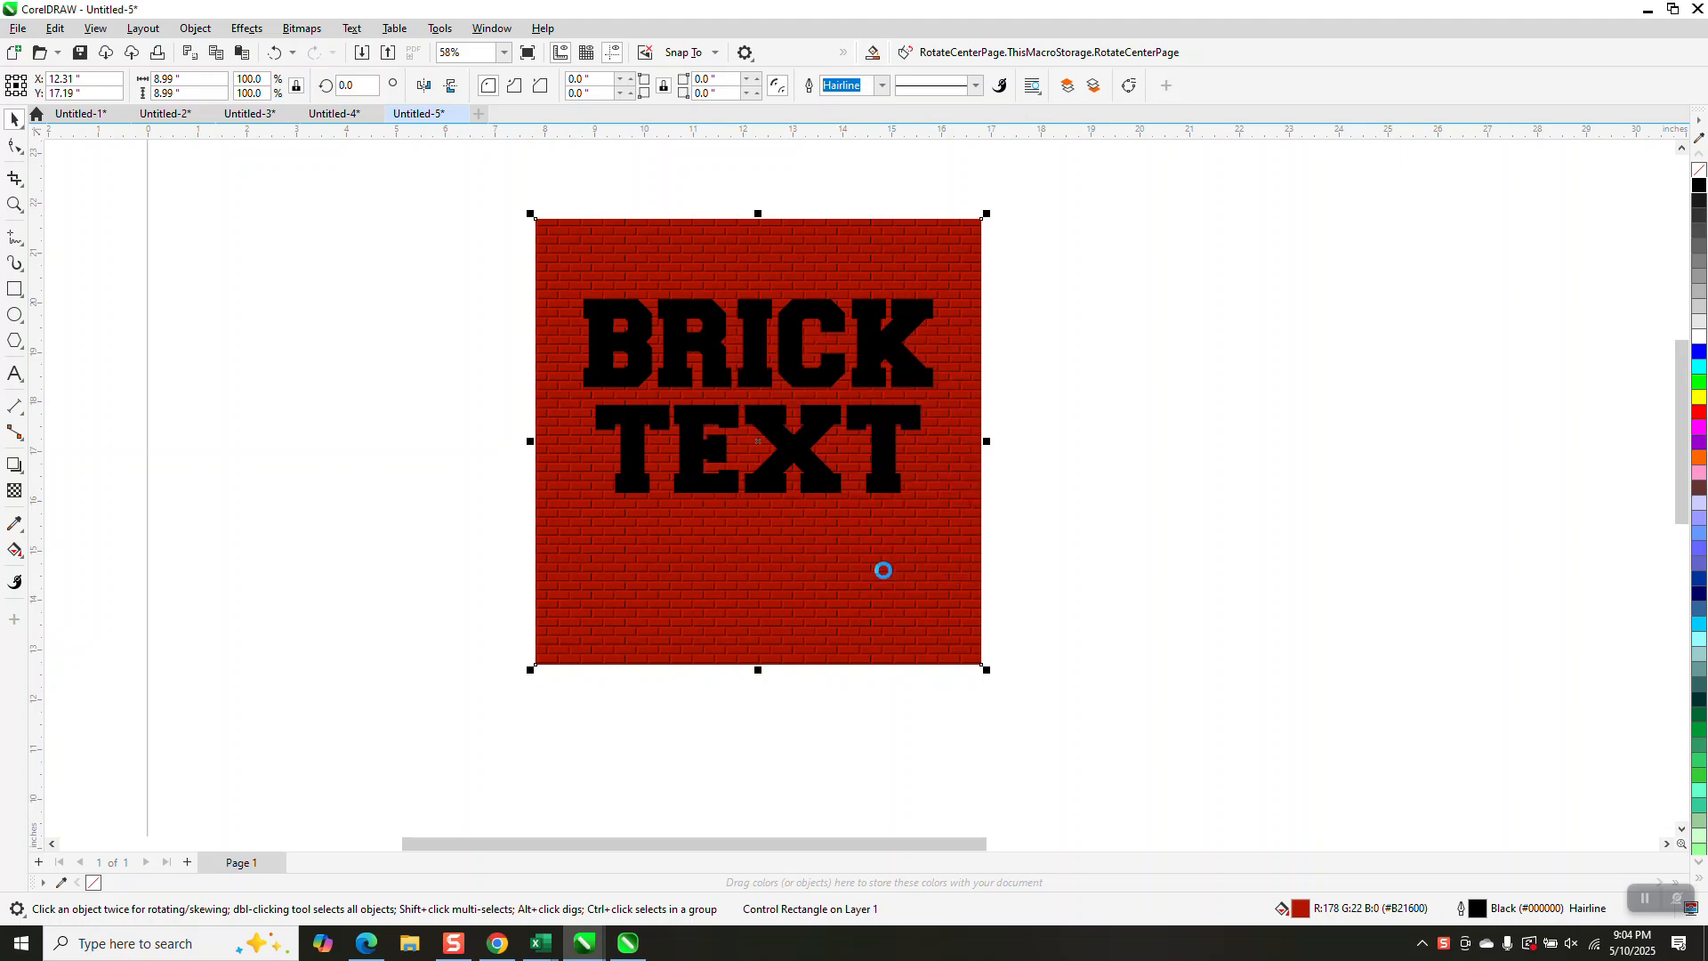
Intersect the brick bitmap with the BRICK TEXT lettering and place the black original and the brick-textured cutout beside the square.
left_click_drag(501, 169, 1125, 743)
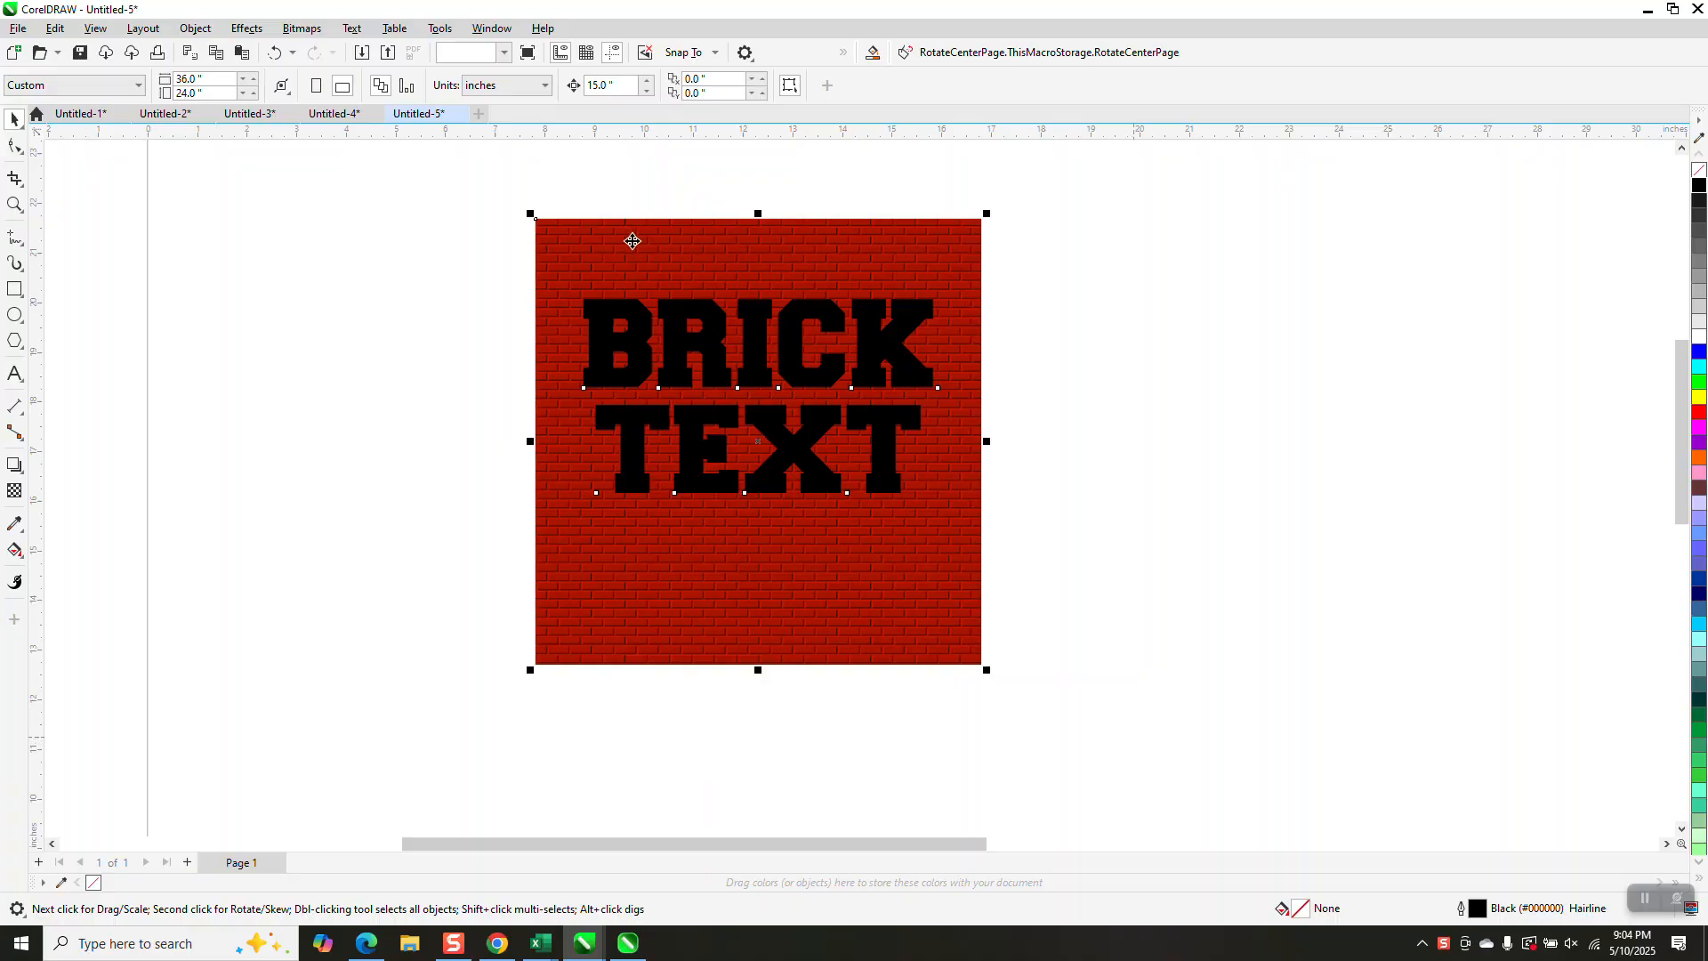
left_click(574, 87)
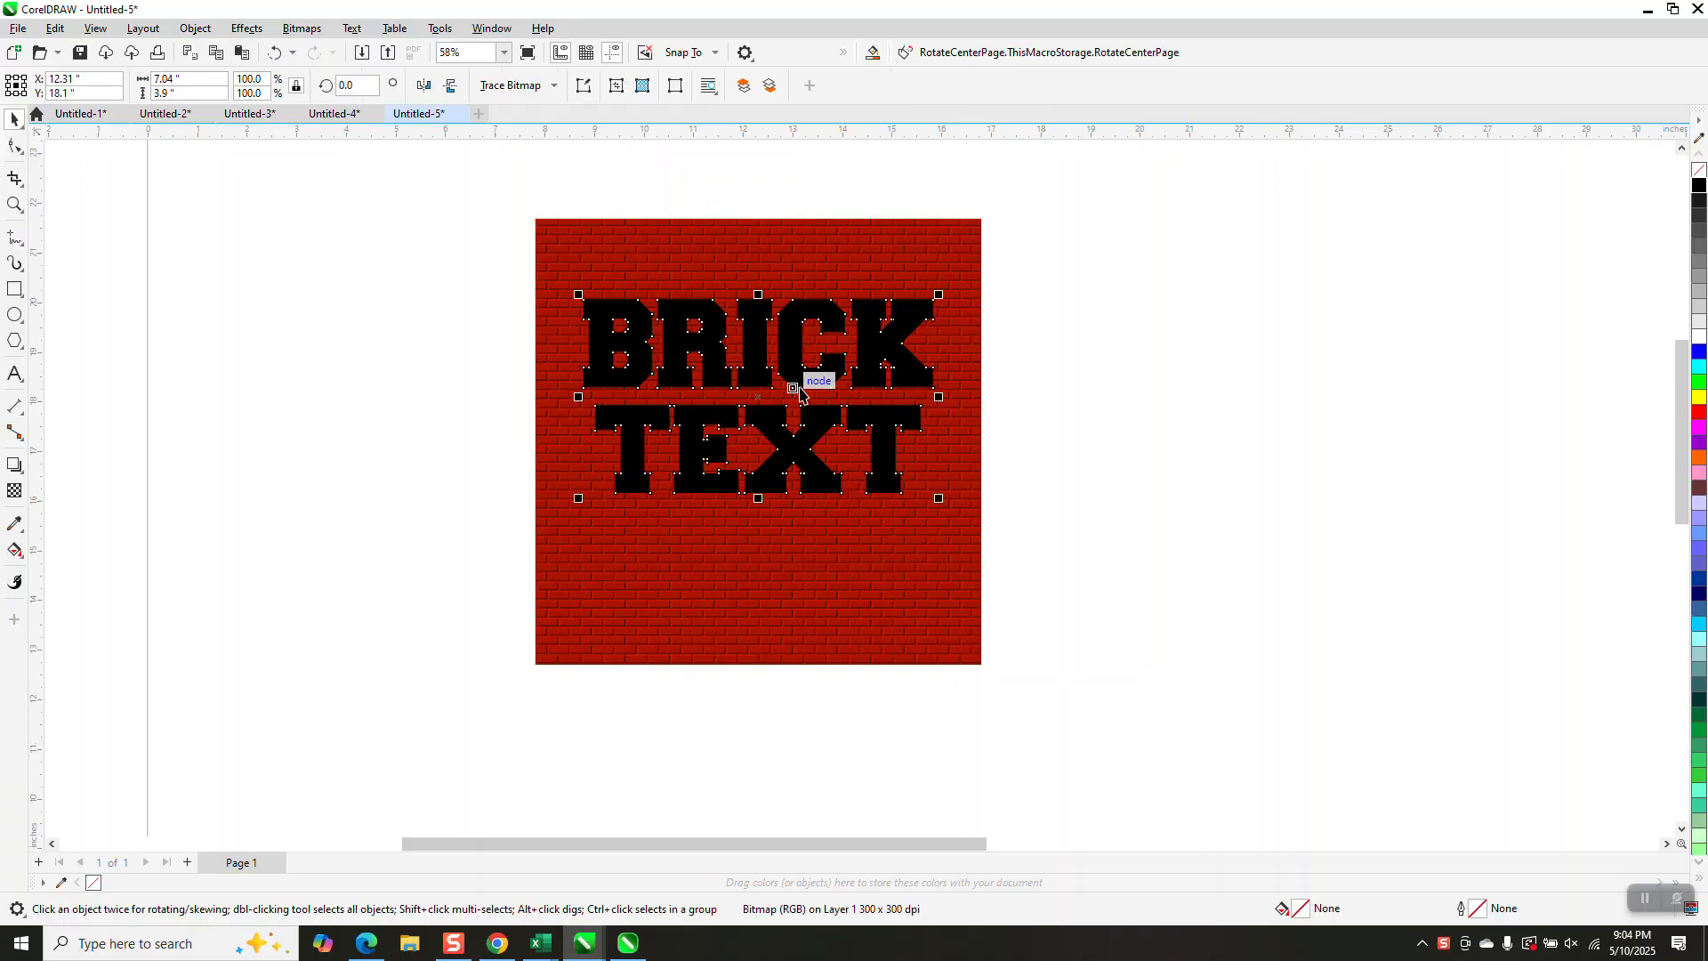
left_click_drag(802, 400, 1242, 400)
left_click(823, 408)
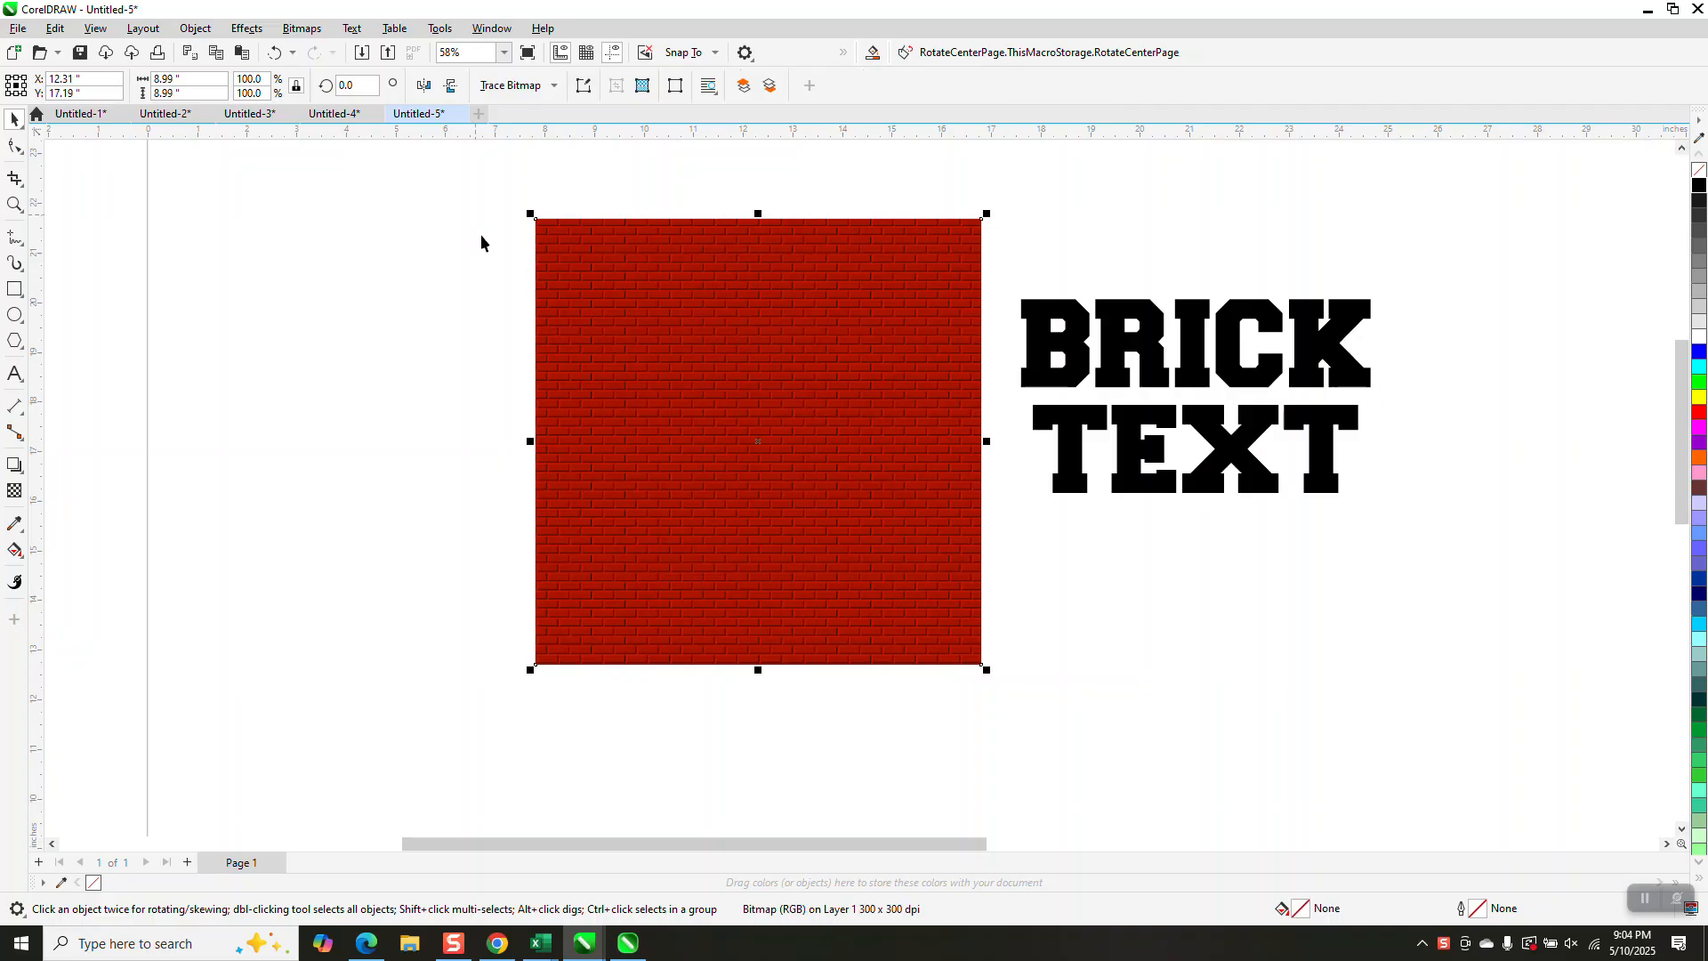
left_click_drag(475, 216, 933, 520)
left_click_drag(762, 385, 1222, 612)
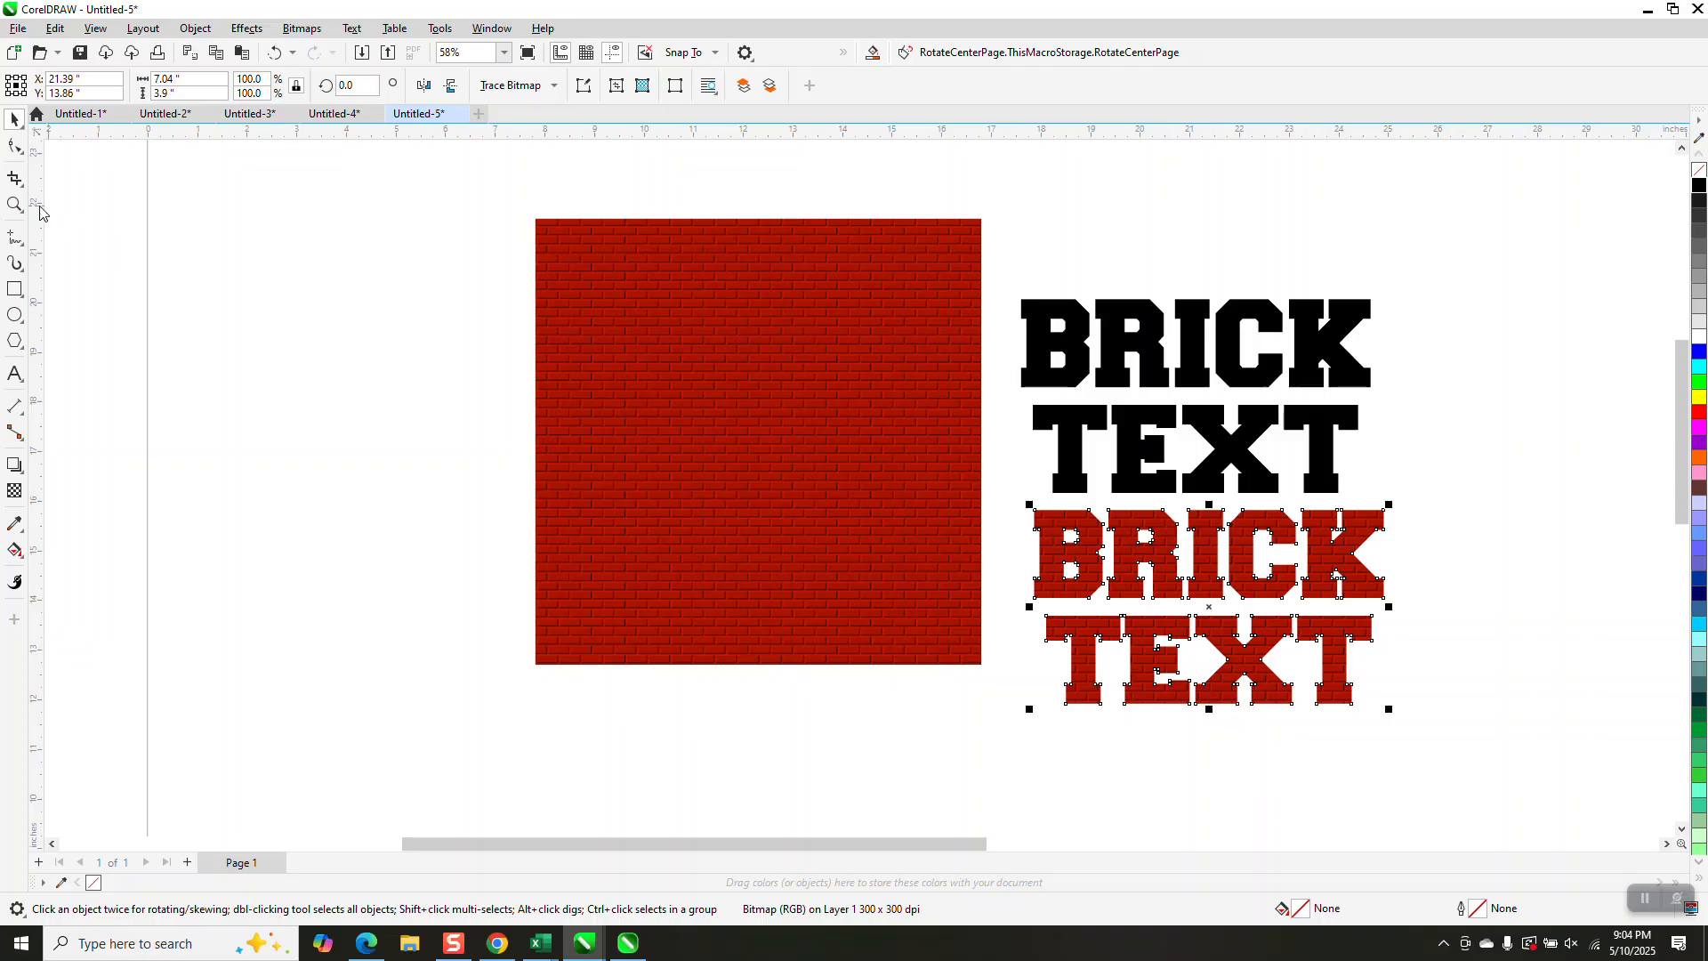
Examine the brick texture in the cut-out BRICK TEXT lettering up close.
left_click(14, 204)
left_click_drag(1152, 512, 1301, 595)
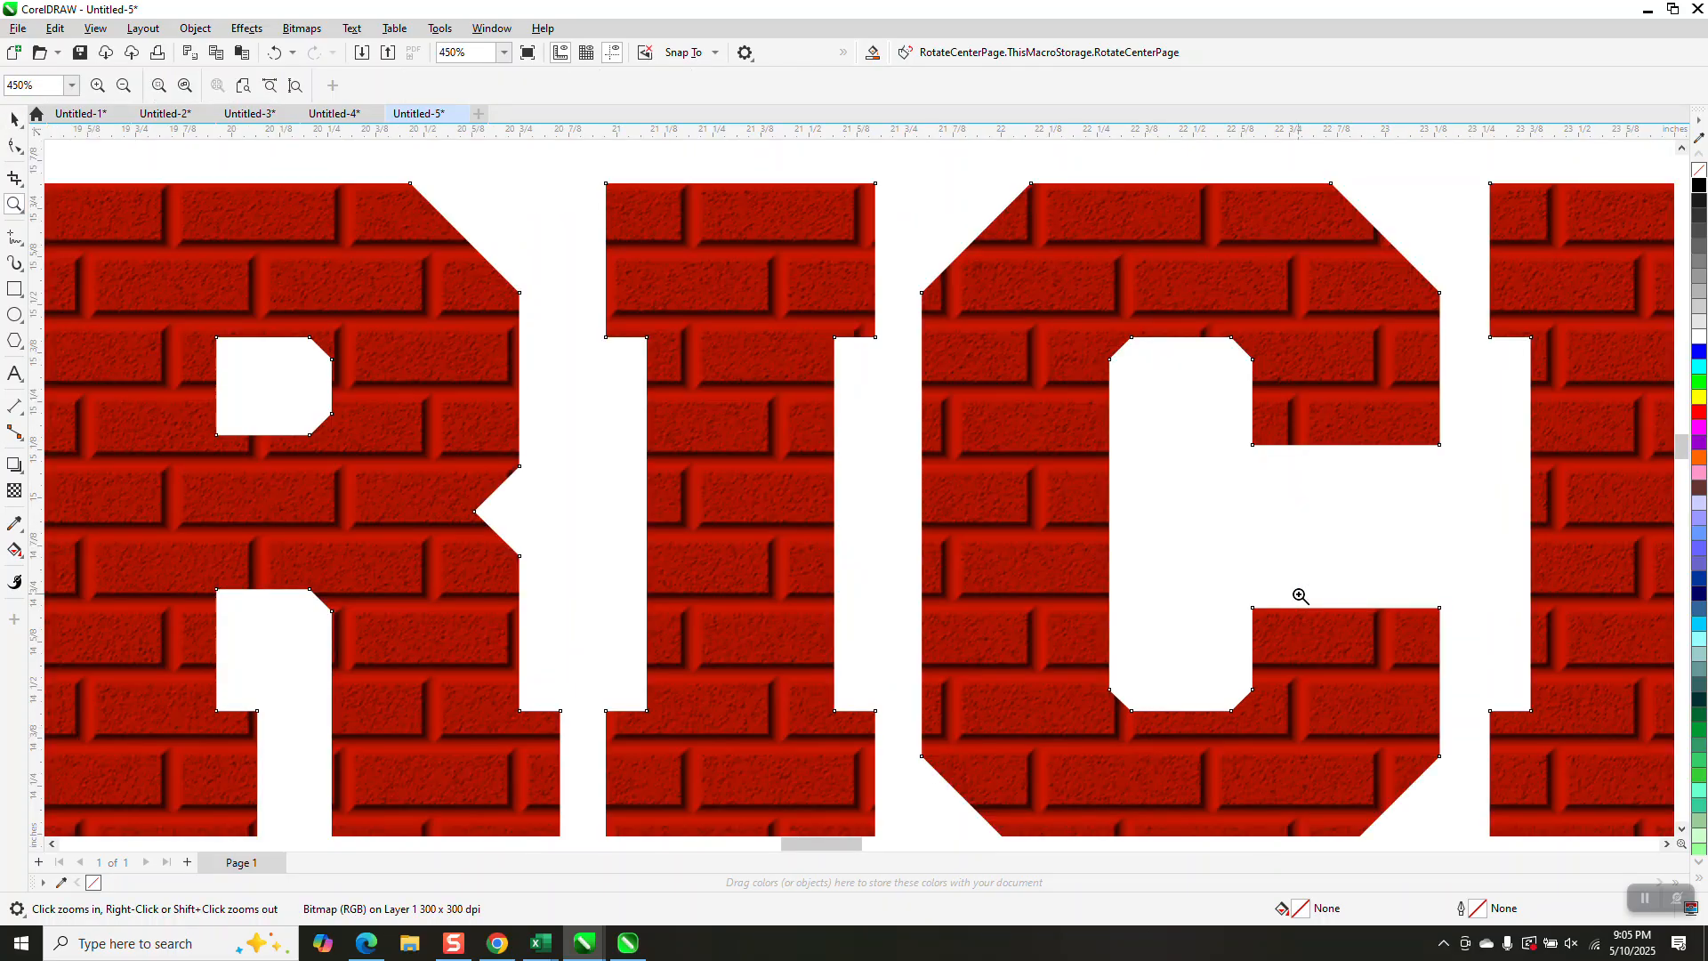
scroll(960, 465, "down", 4)
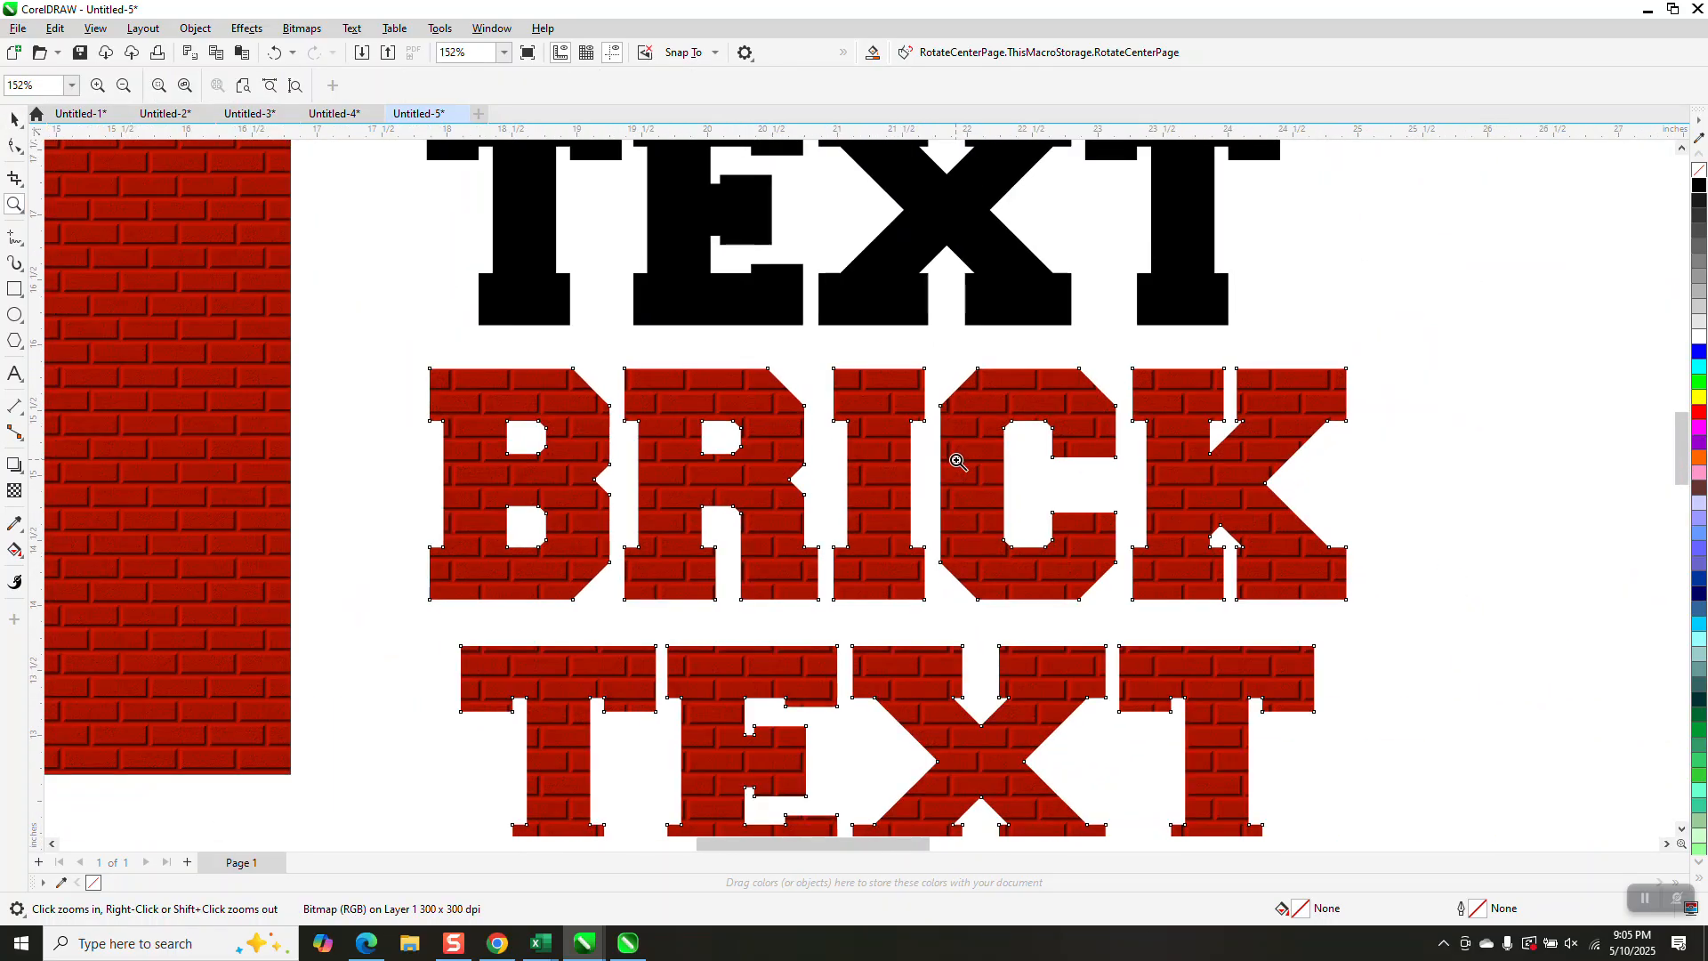
scroll(974, 462, "down", 2)
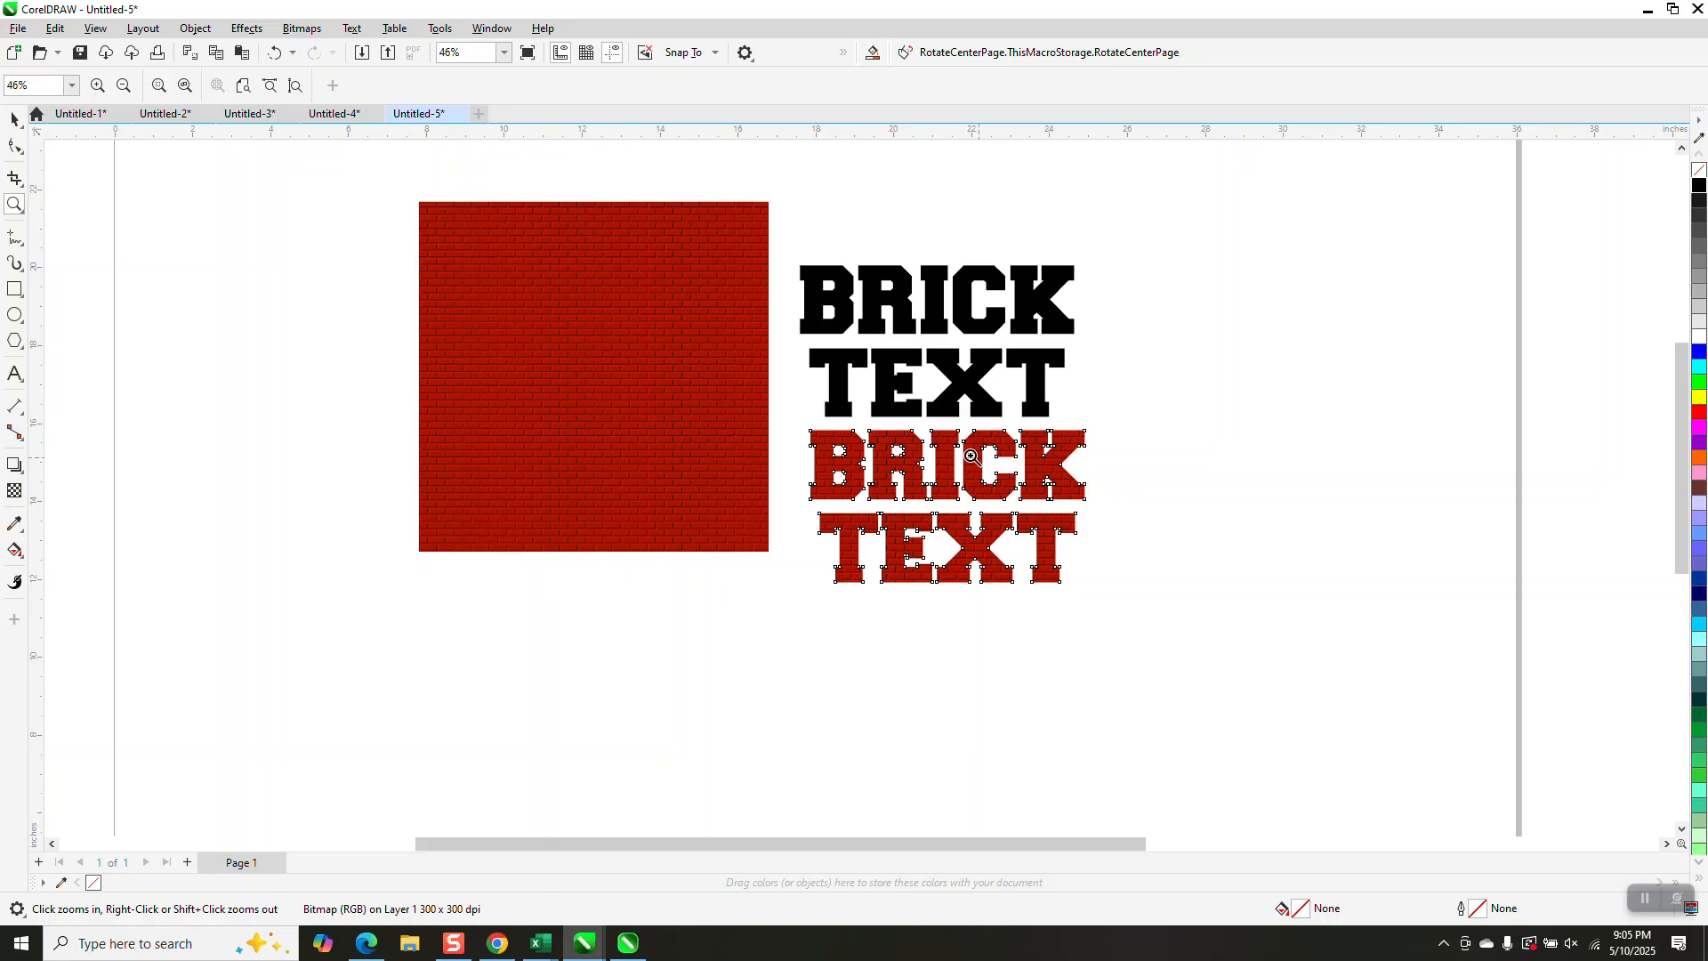
scroll(632, 253, "up", 4)
scroll(790, 370, "down", 5)
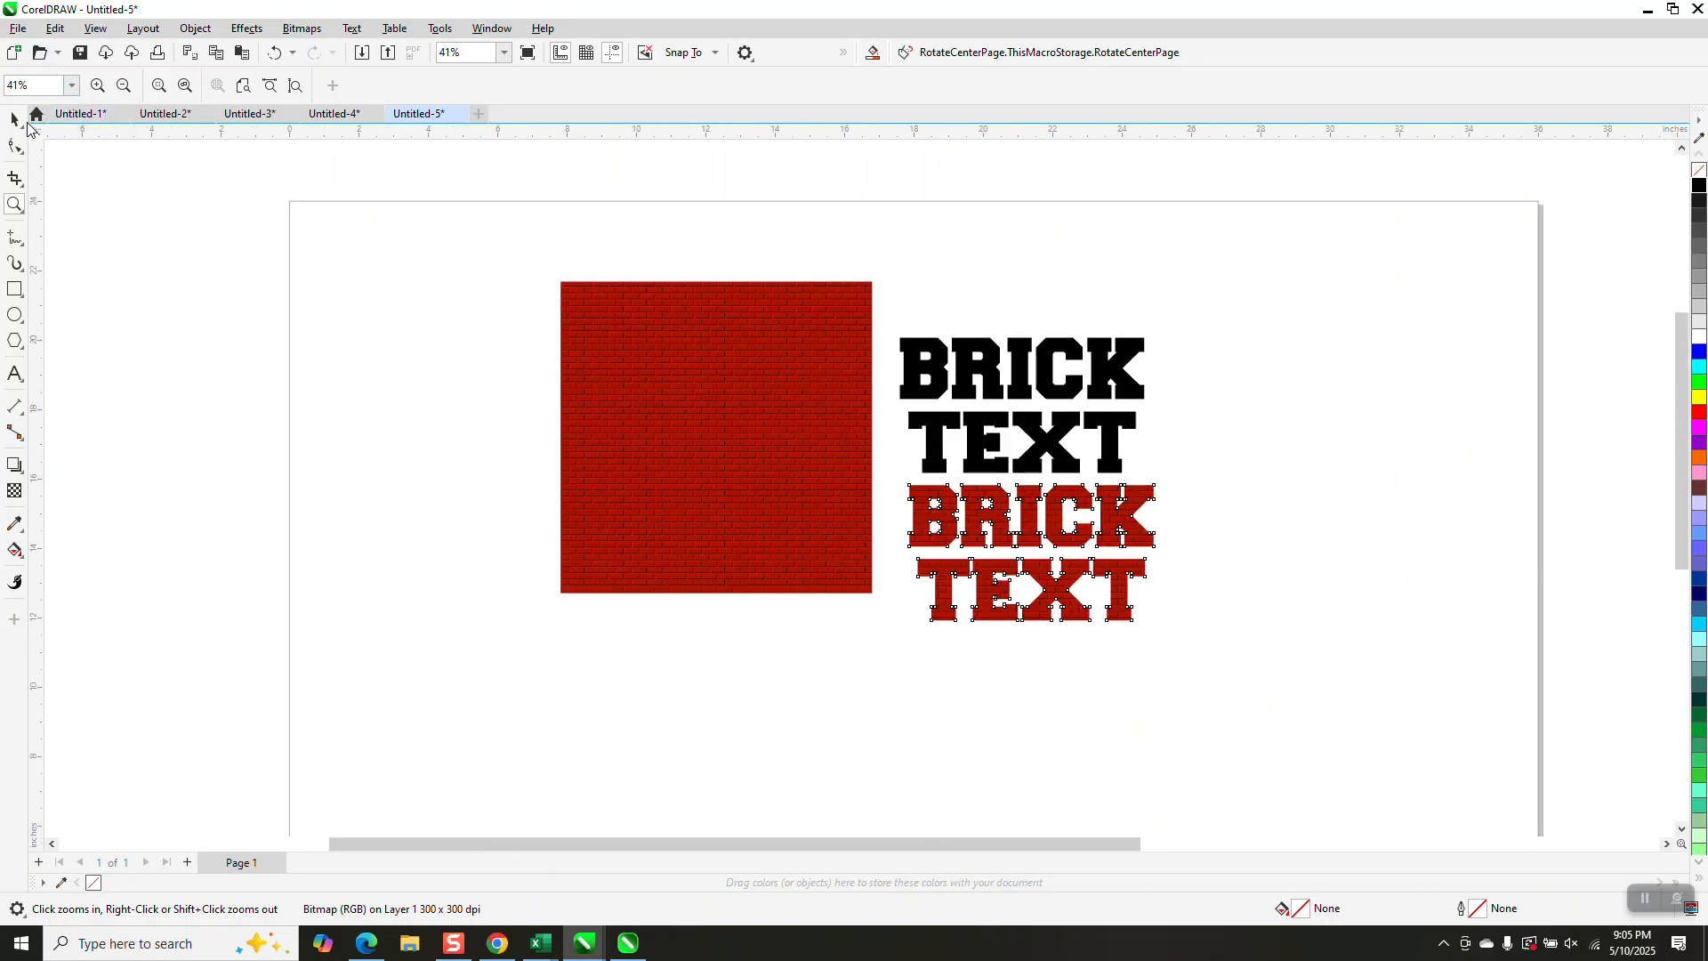
Move the brick square and both BRICK TEXT copies together to the upper right corner of the page.
left_click(15, 118)
left_click_drag(537, 247, 1222, 643)
left_click_drag(1115, 505, 1616, 370)
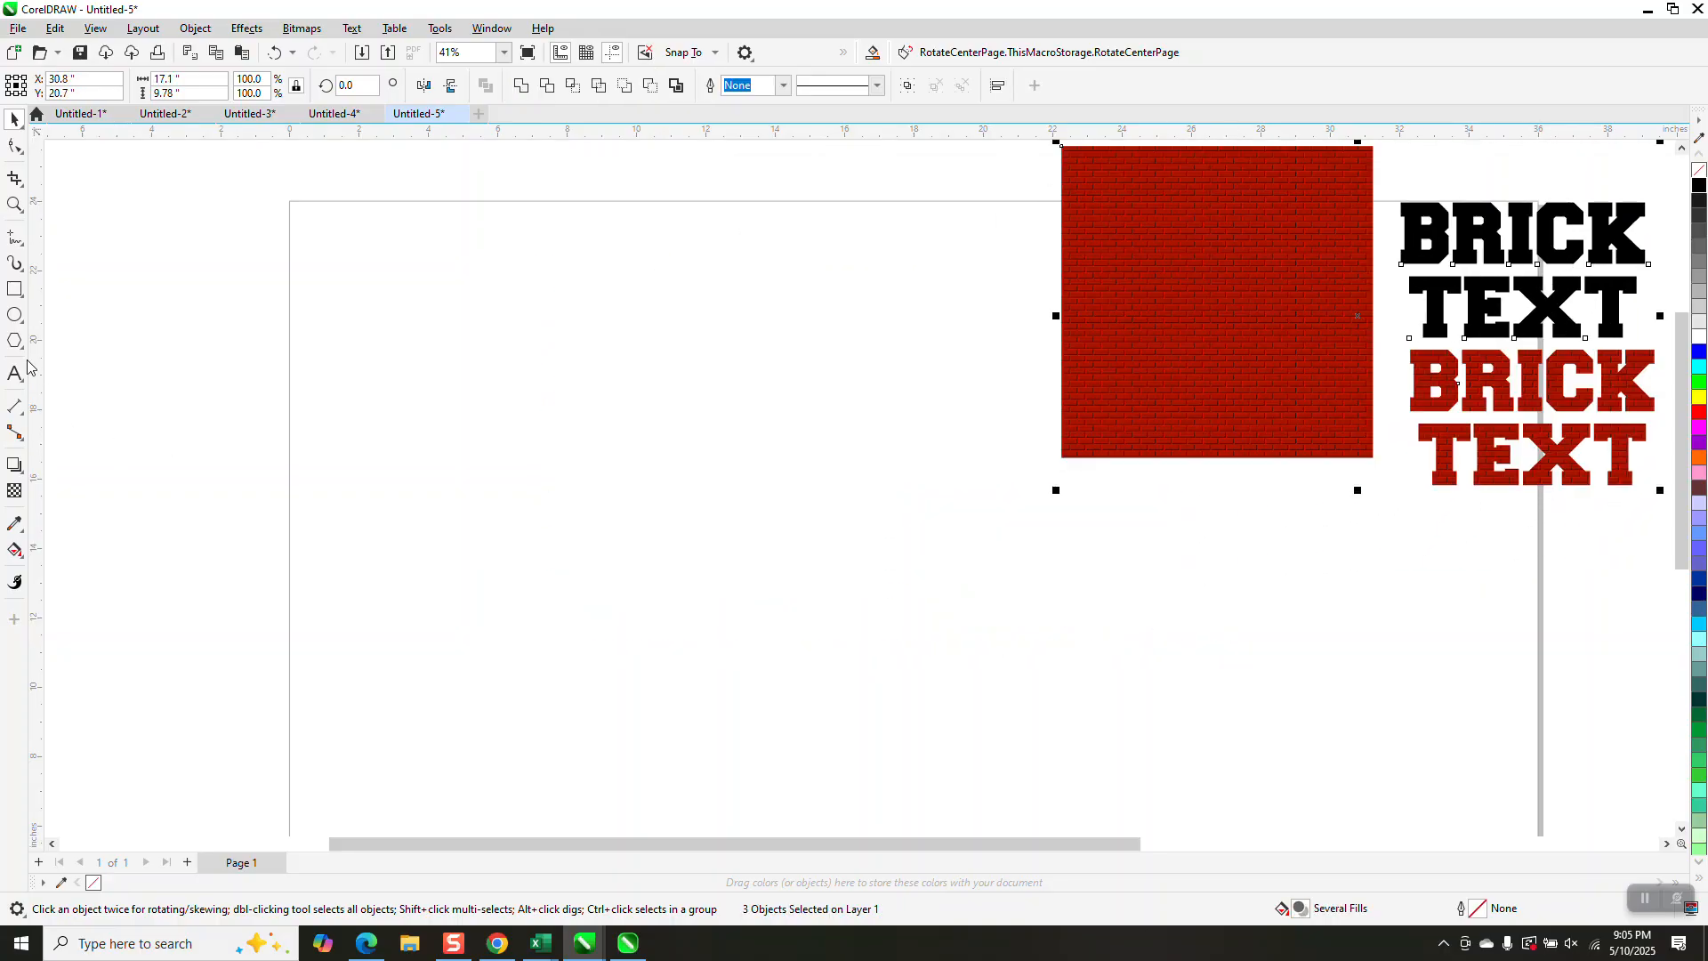
Draw a square about 7.54 inches wide in the empty page area and fill it with Red (#FF0000).
left_click(9, 291)
left_click_drag(917, 368, 677, 630)
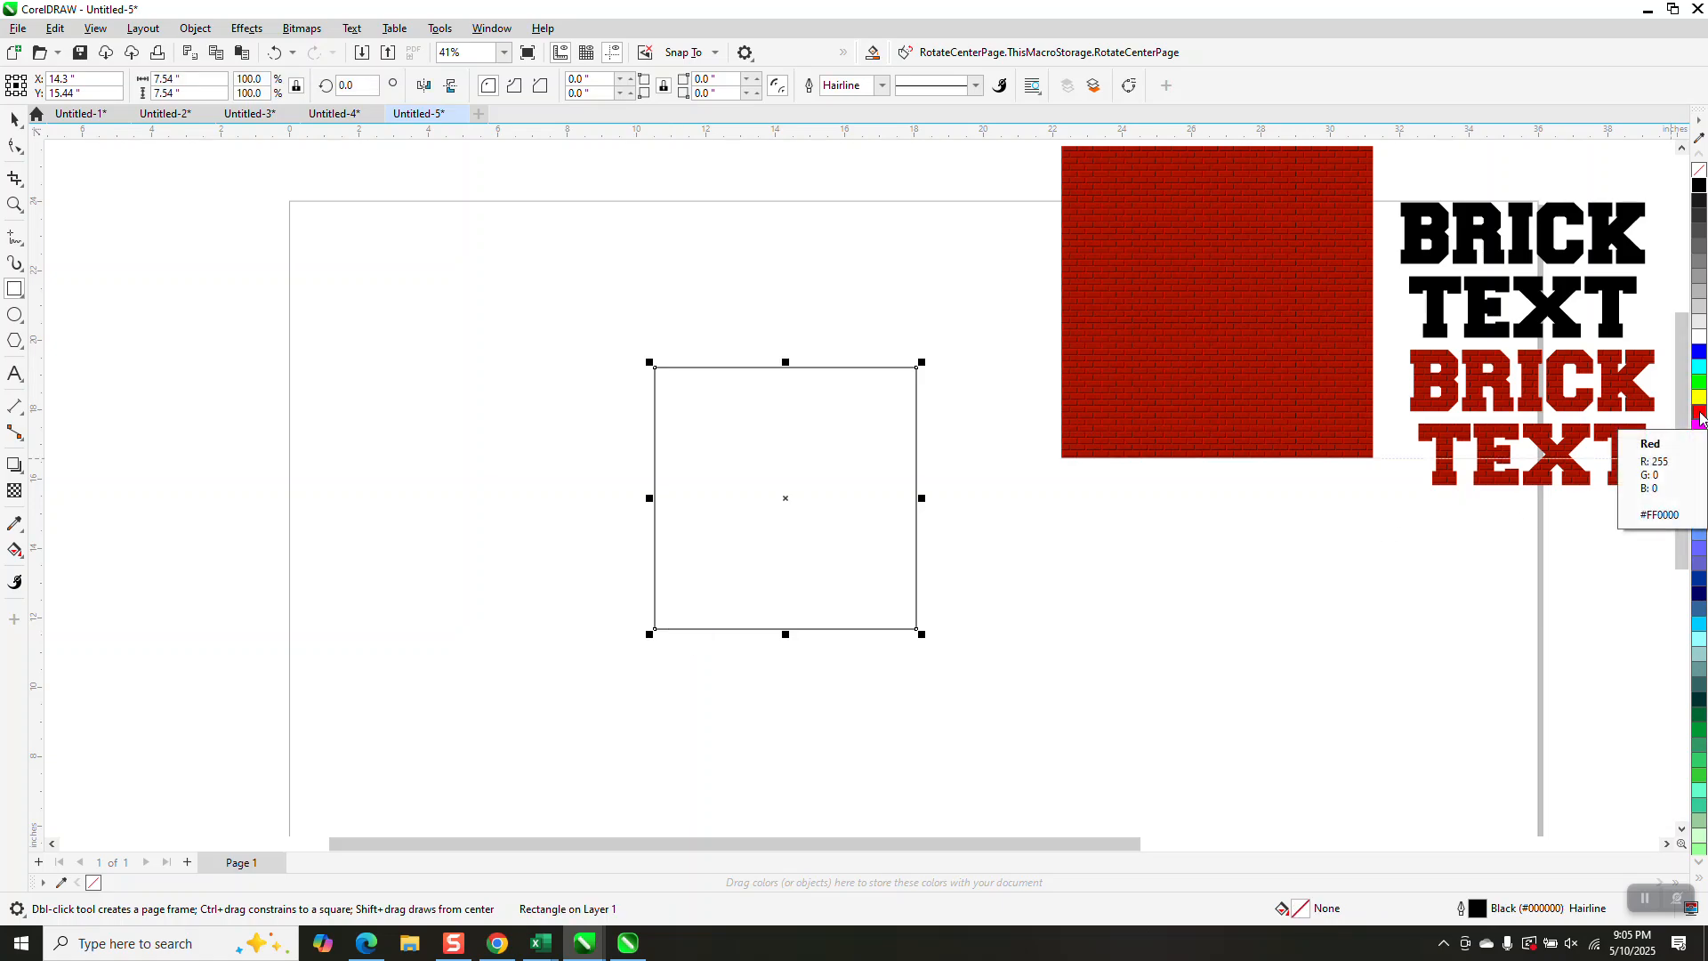
scroll(1699, 463, "down", 3)
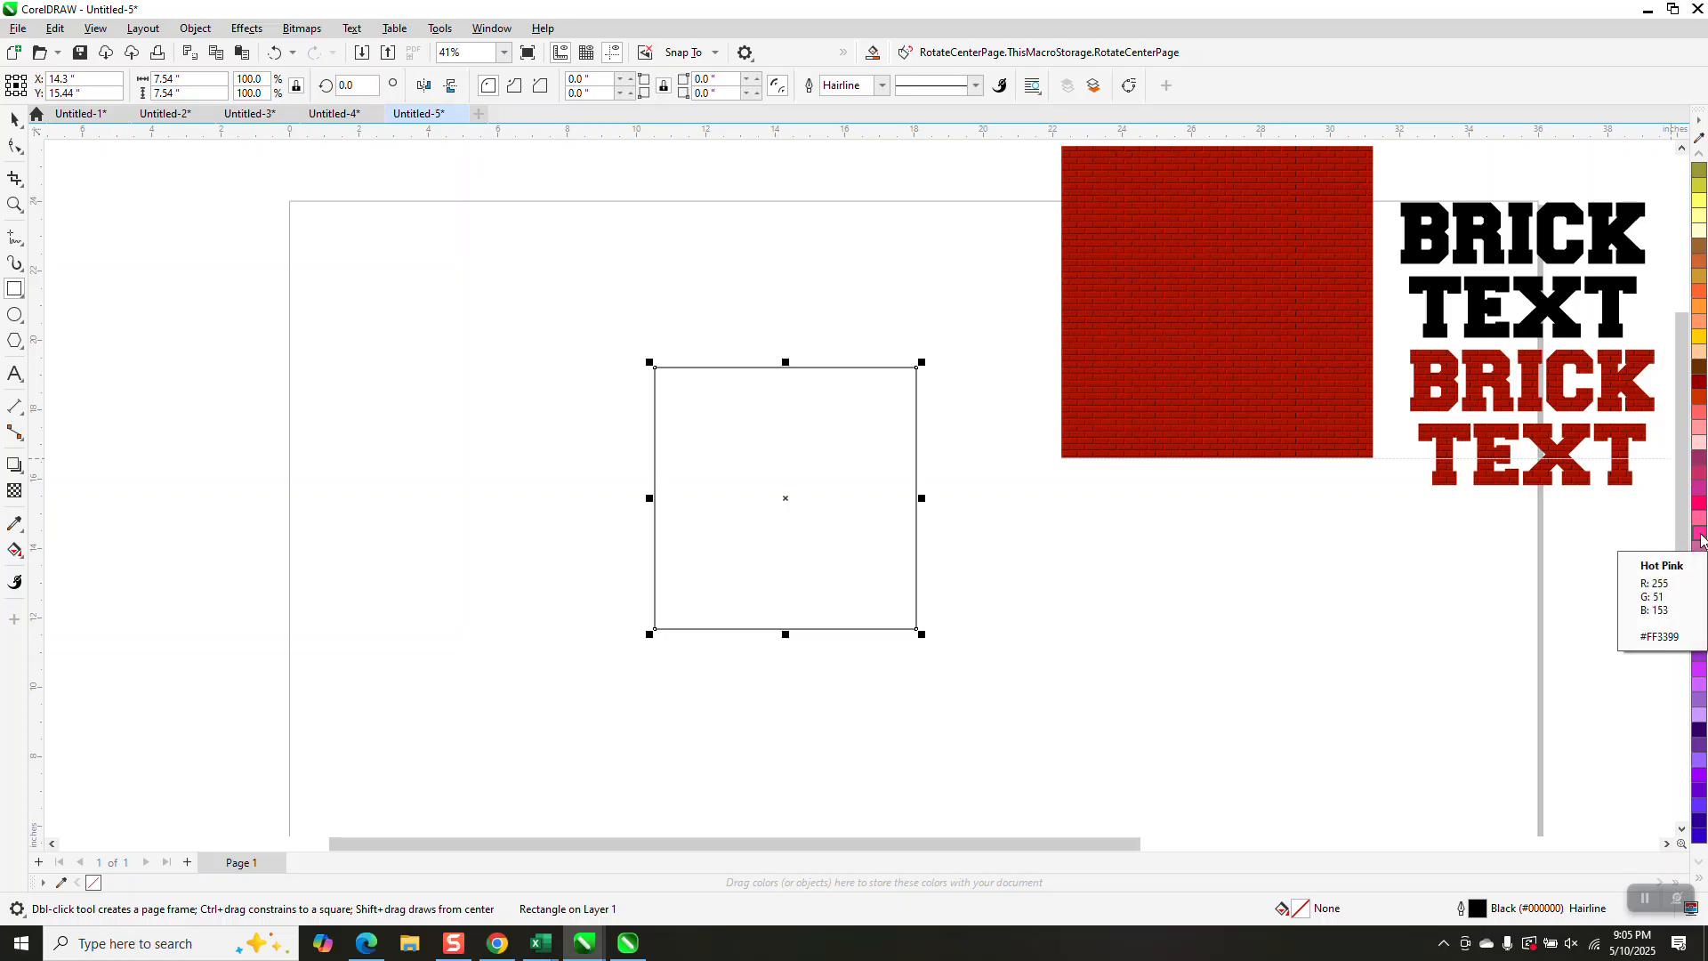
scroll(1699, 525, "up", 3)
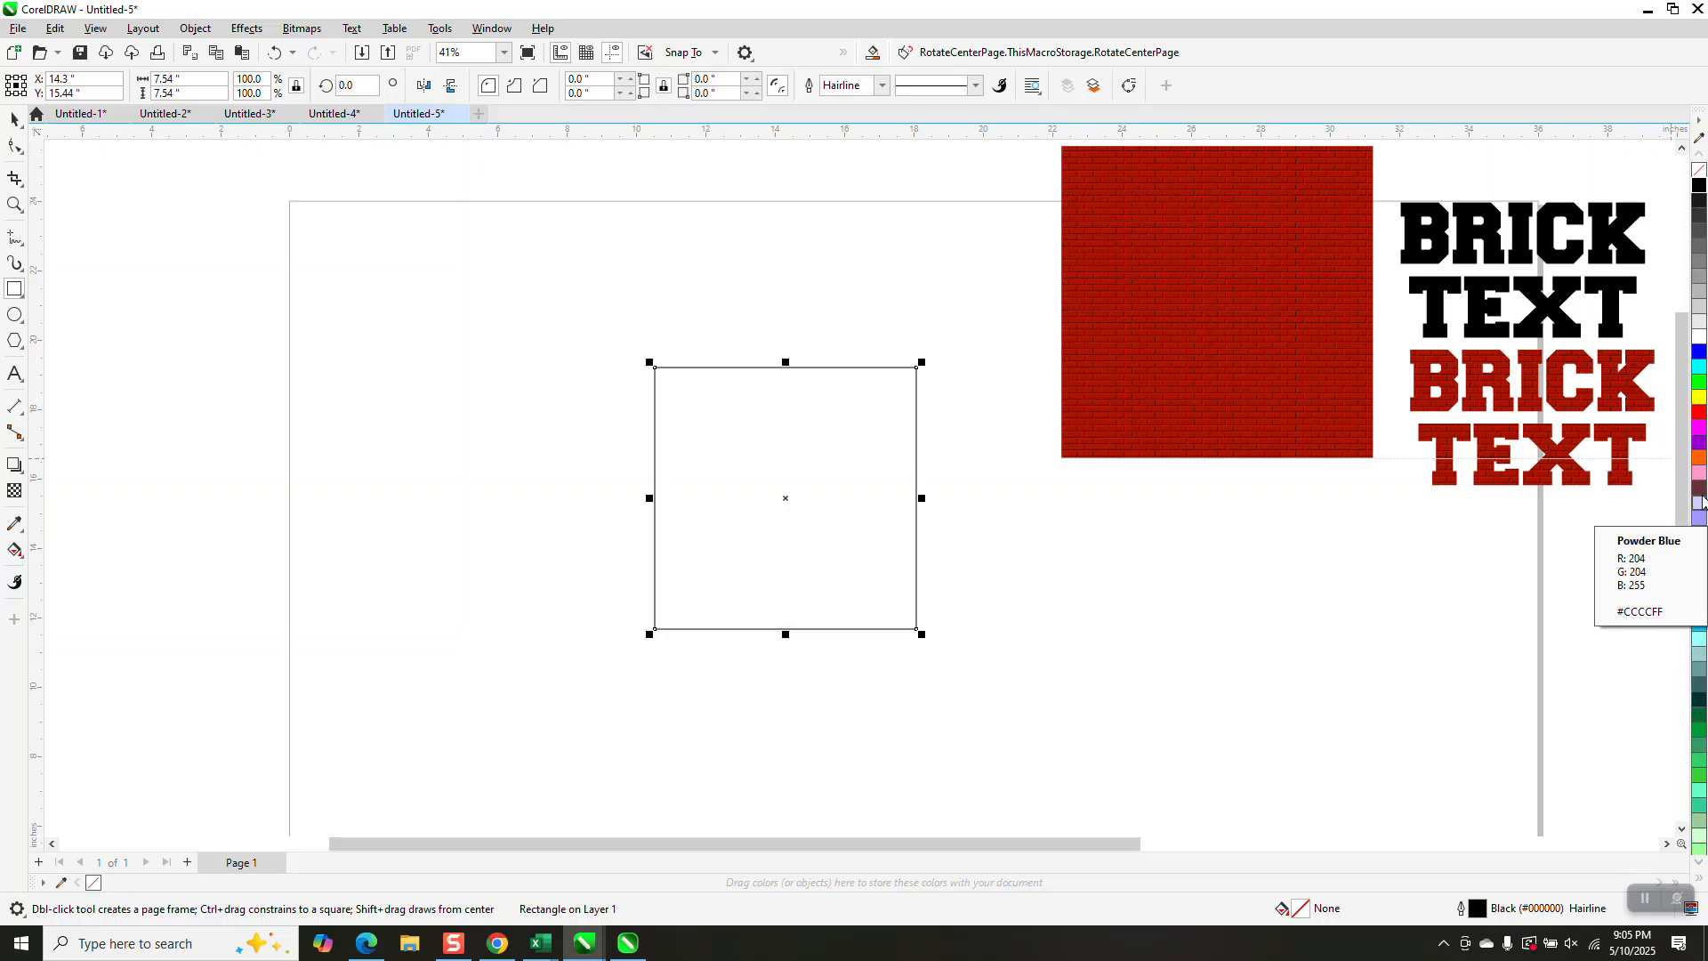
left_click(1698, 411)
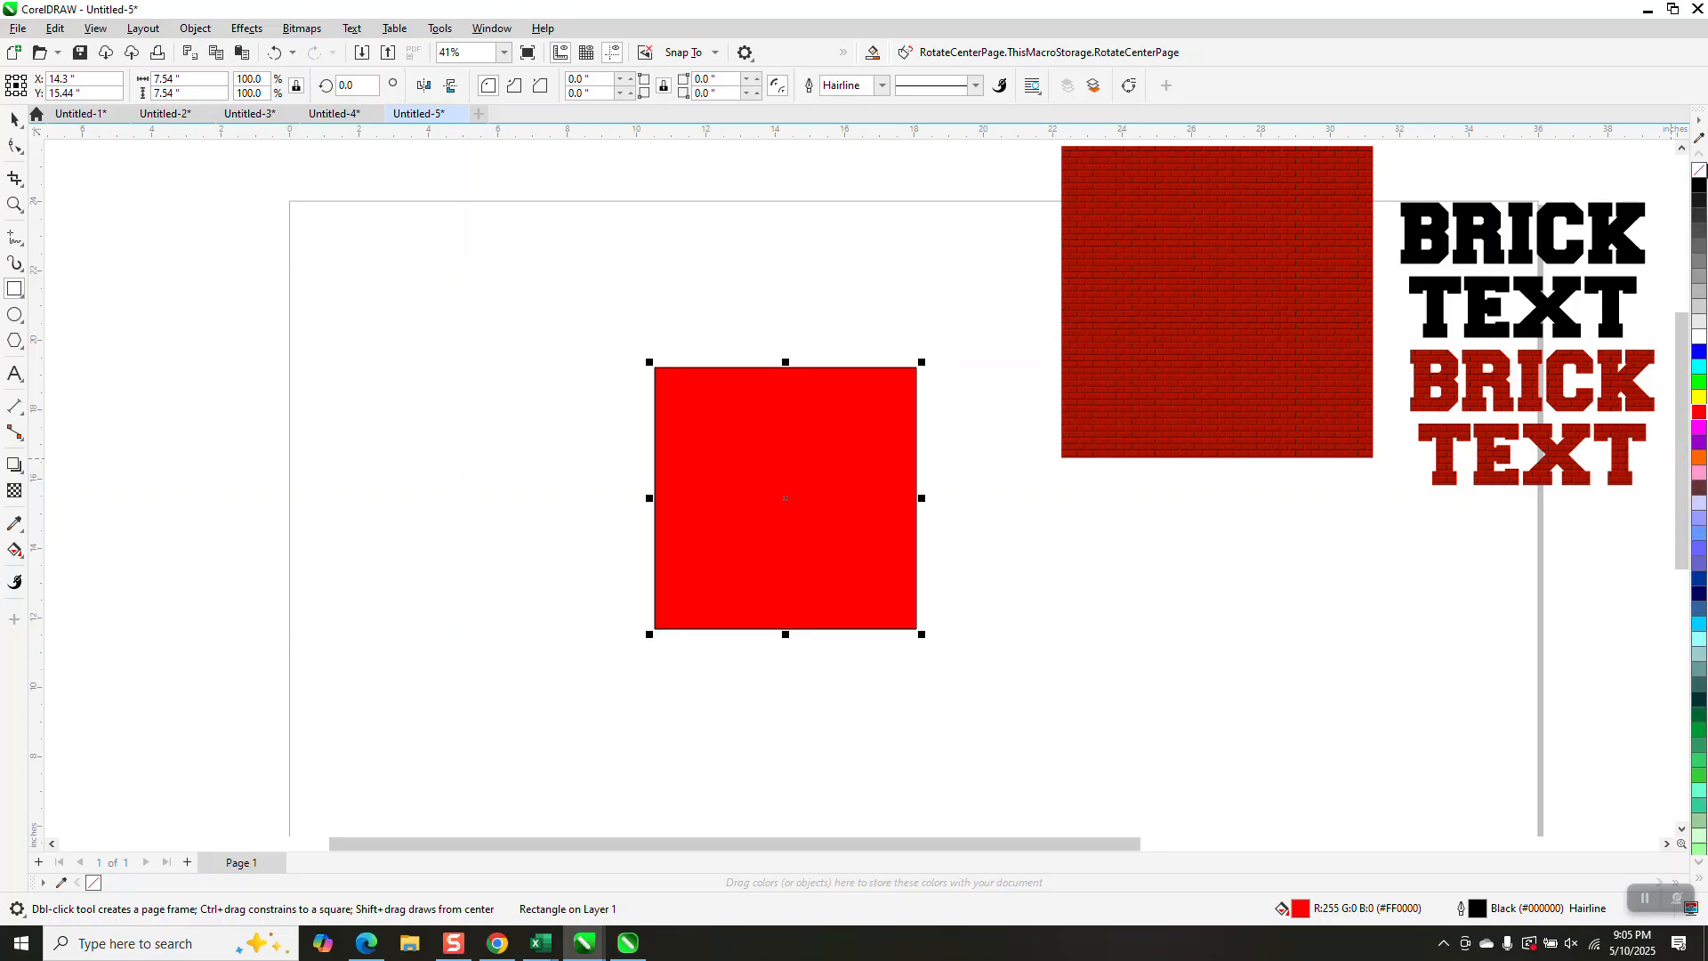
Mix black and orange from the color palette into the square's red fill to reach R:216 G:19 B:0.
left_click(1700, 185, "ctrl")
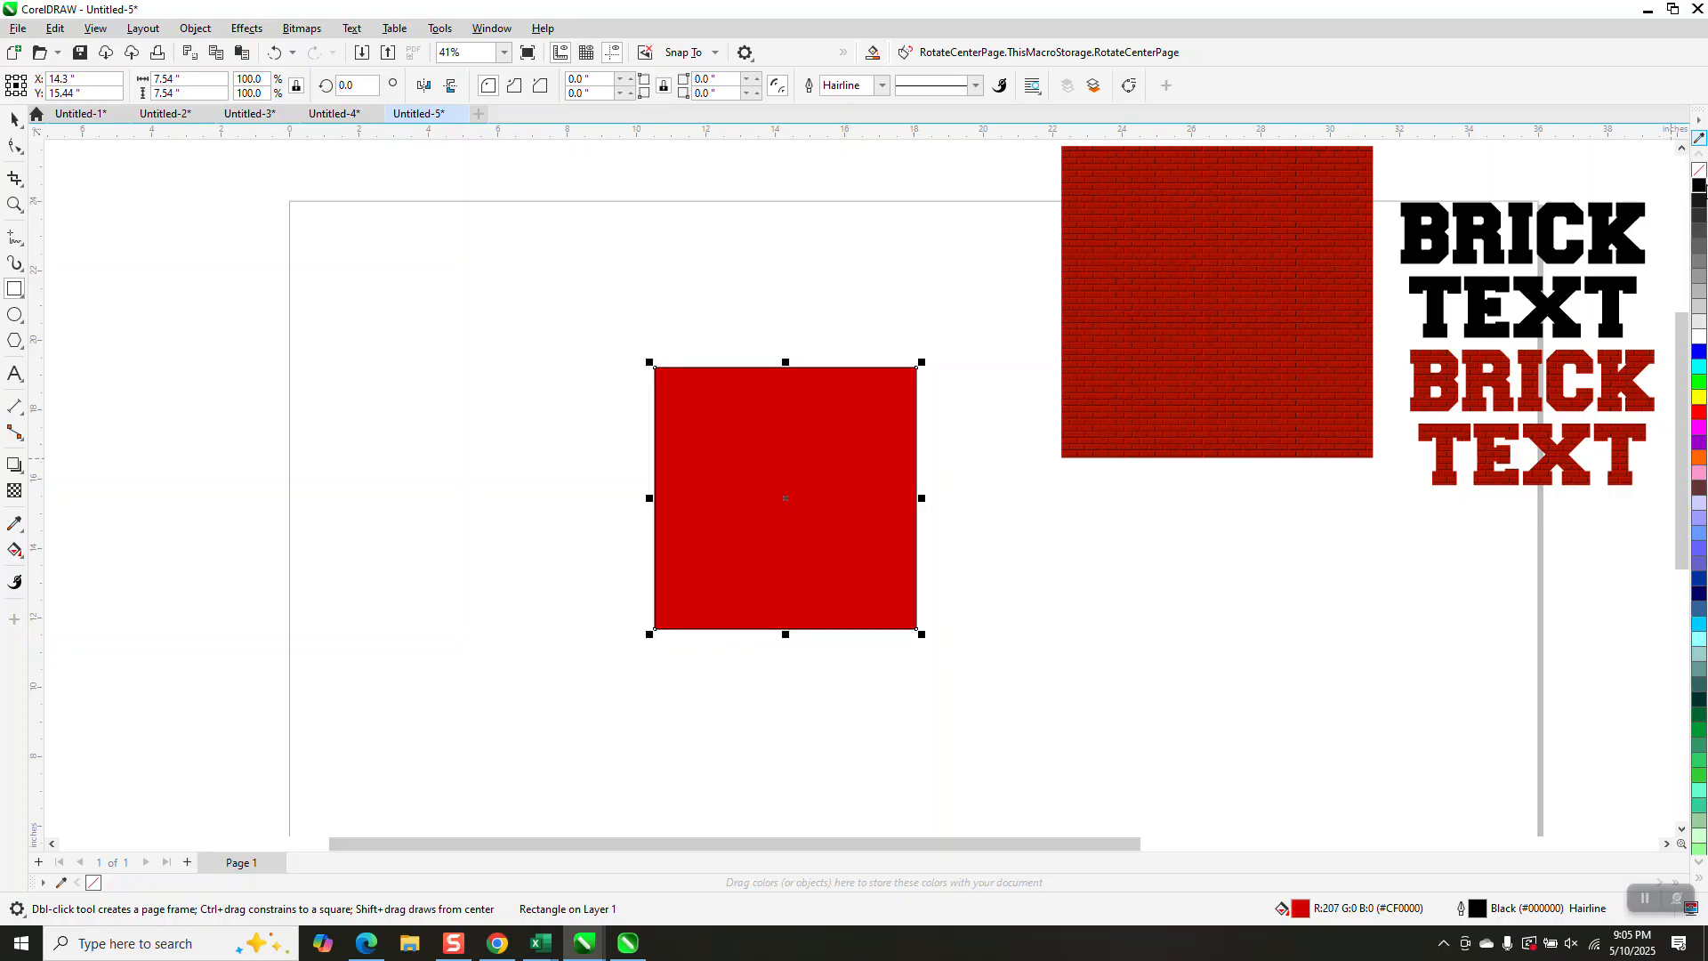
left_click(1700, 459, "ctrl")
left_click(1700, 459, "ctrl")
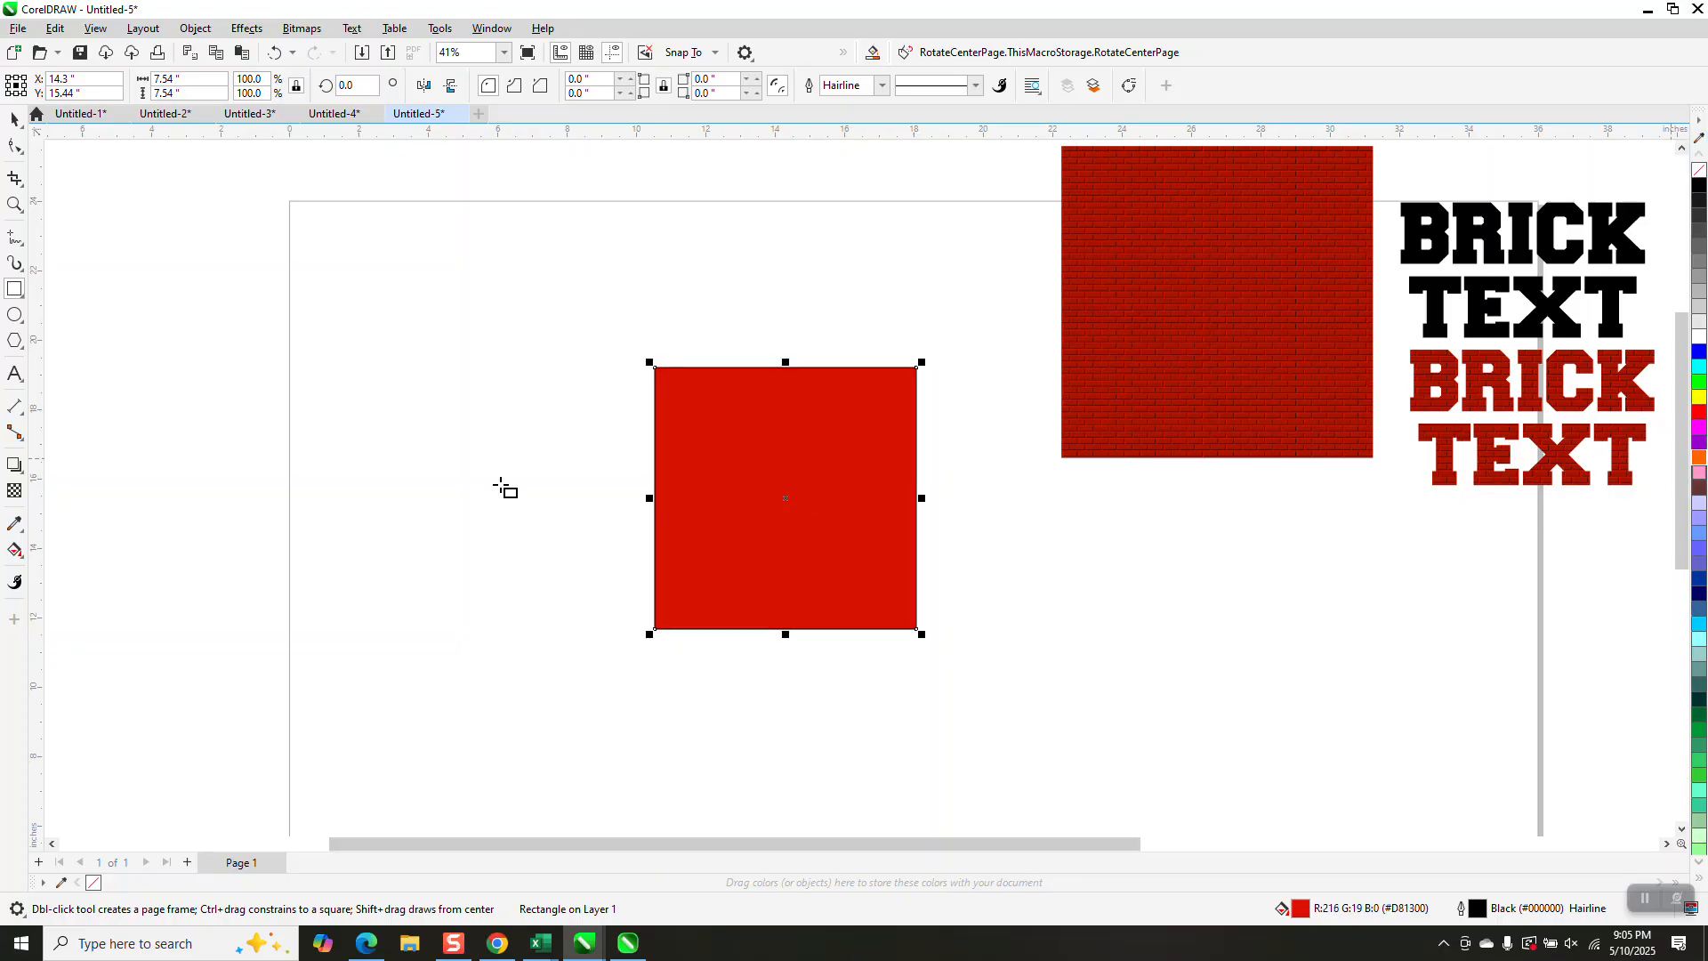
Mix brown from the color palette into the square's fill to reach the brick color R:194 G:48 B:18.
left_click(14, 206)
left_click_drag(652, 368, 943, 573)
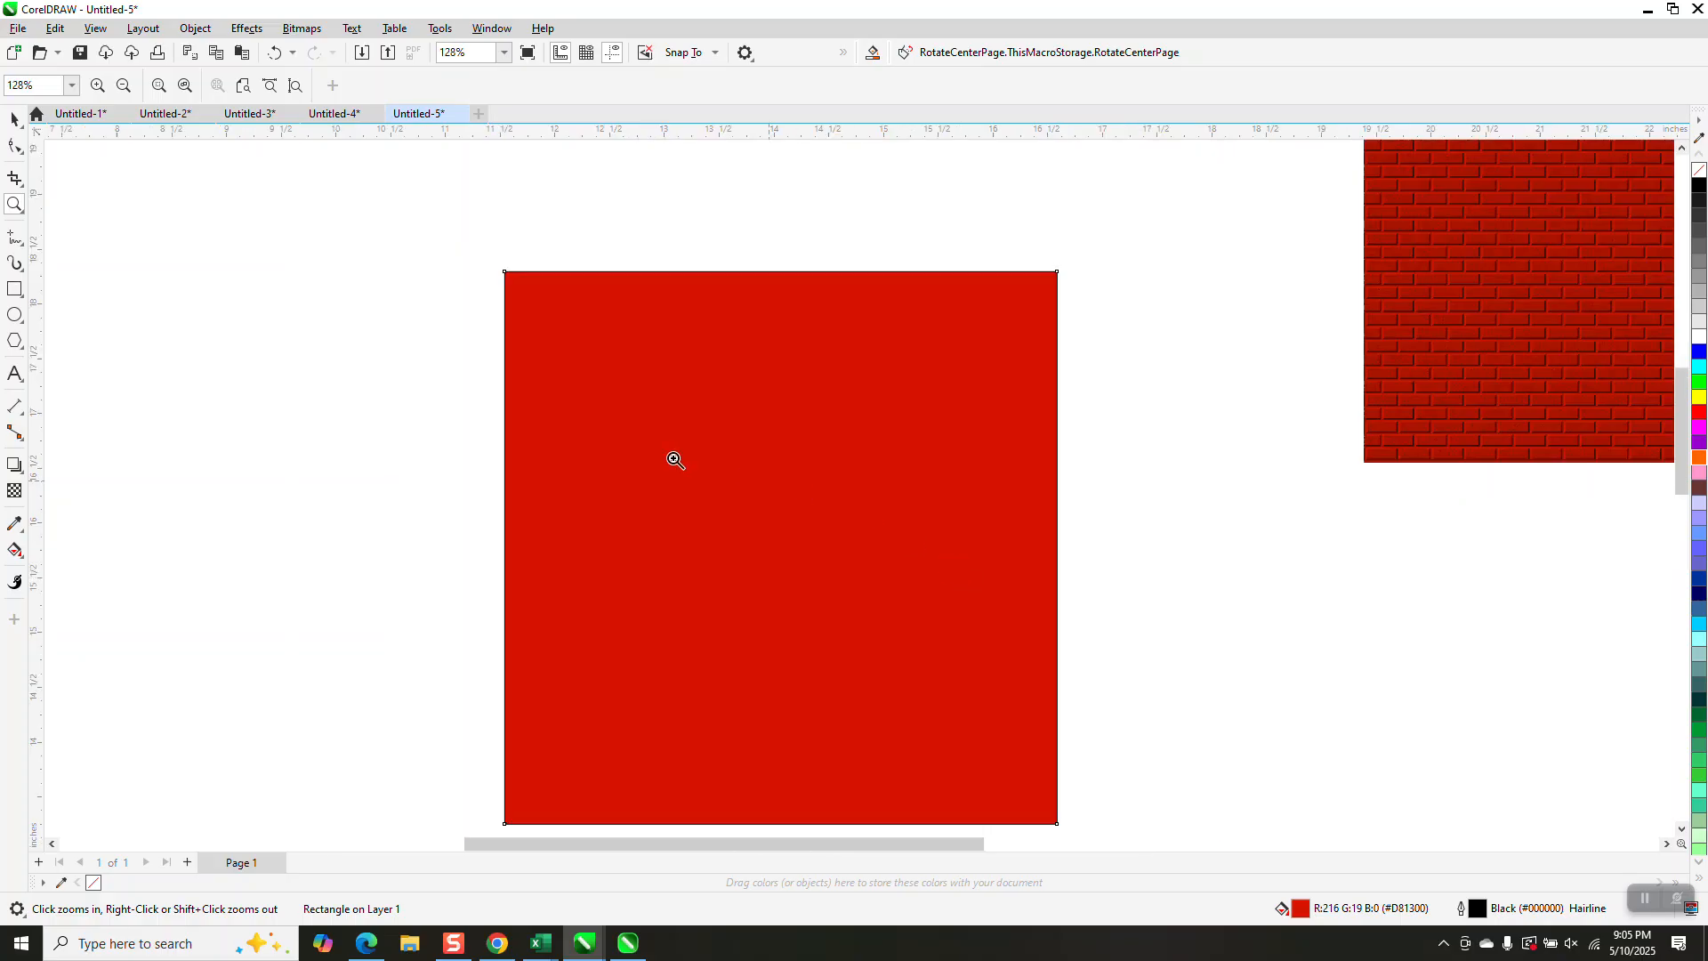
right_click(675, 460)
left_click(14, 119)
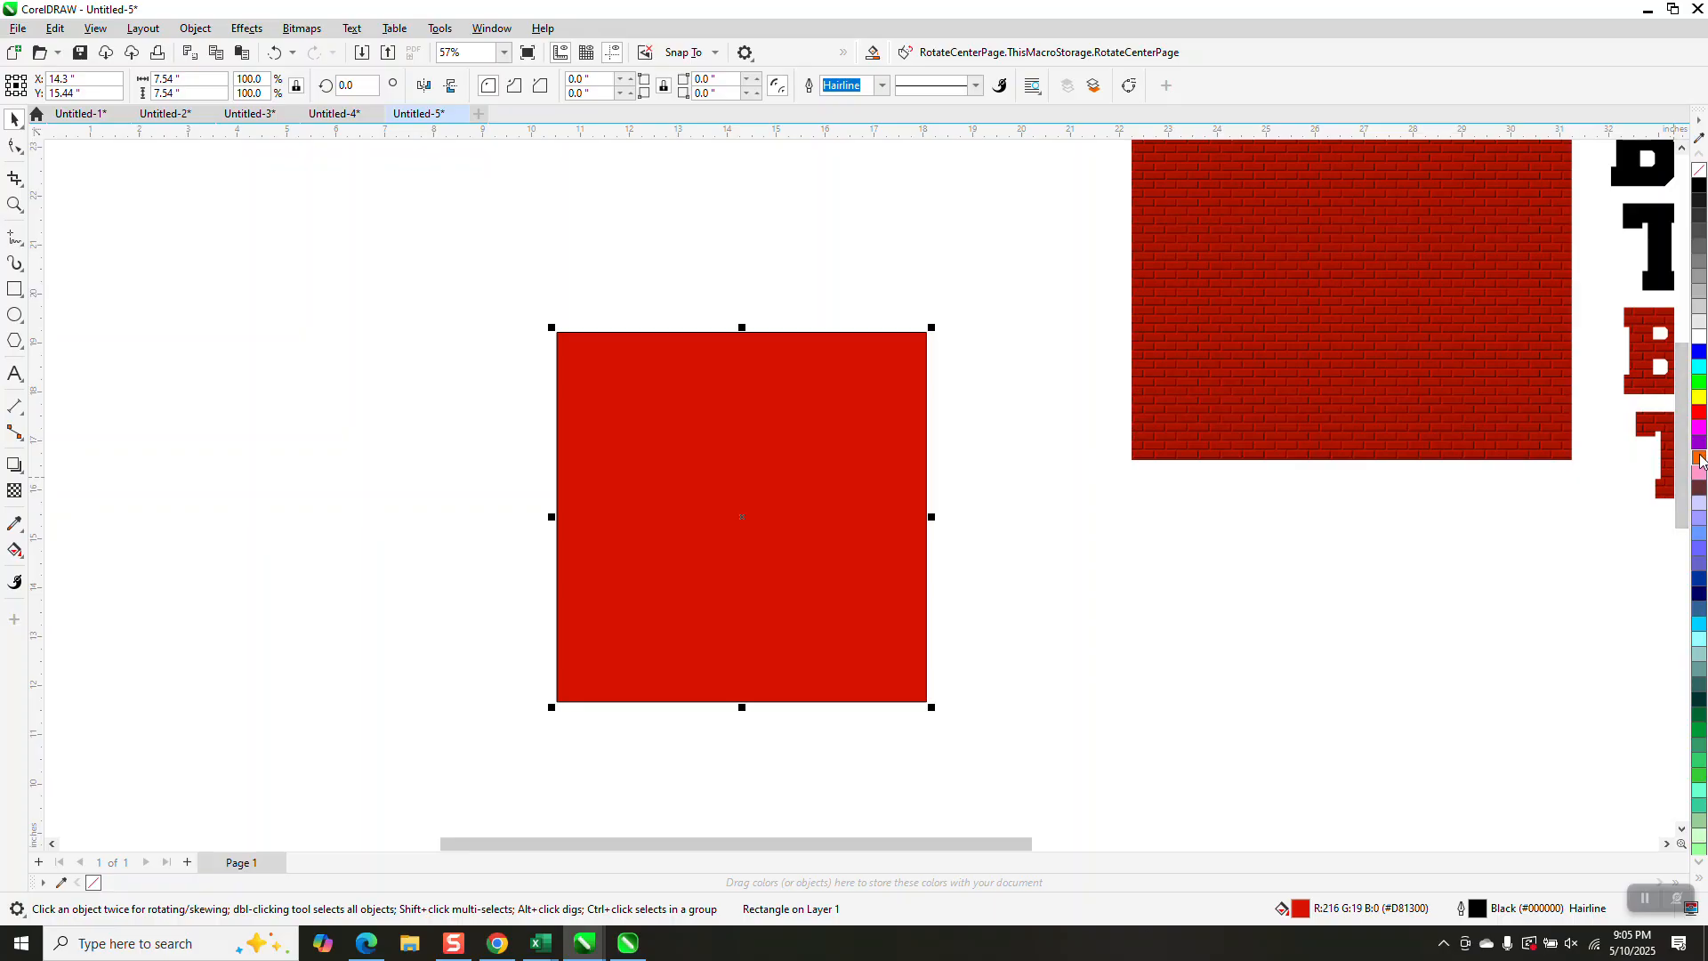
scroll(1699, 458, "down", 3)
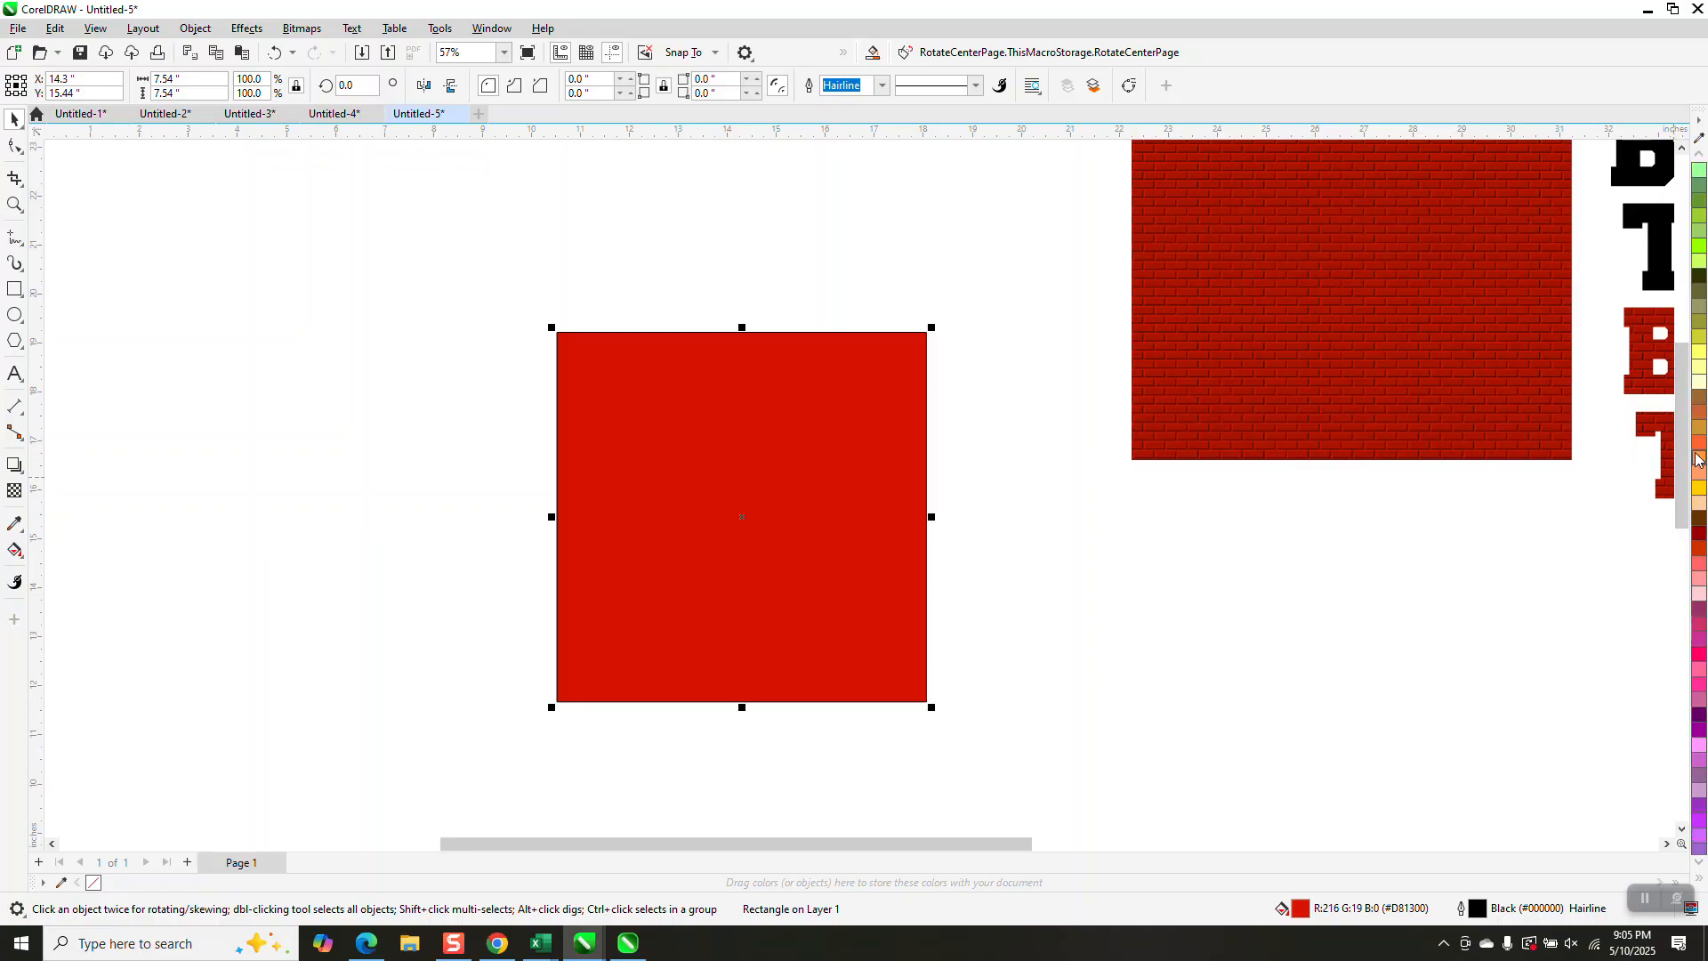
left_click(1700, 402, "ctrl")
left_click(1700, 402, "ctrl")
left_click(1699, 402, "ctrl")
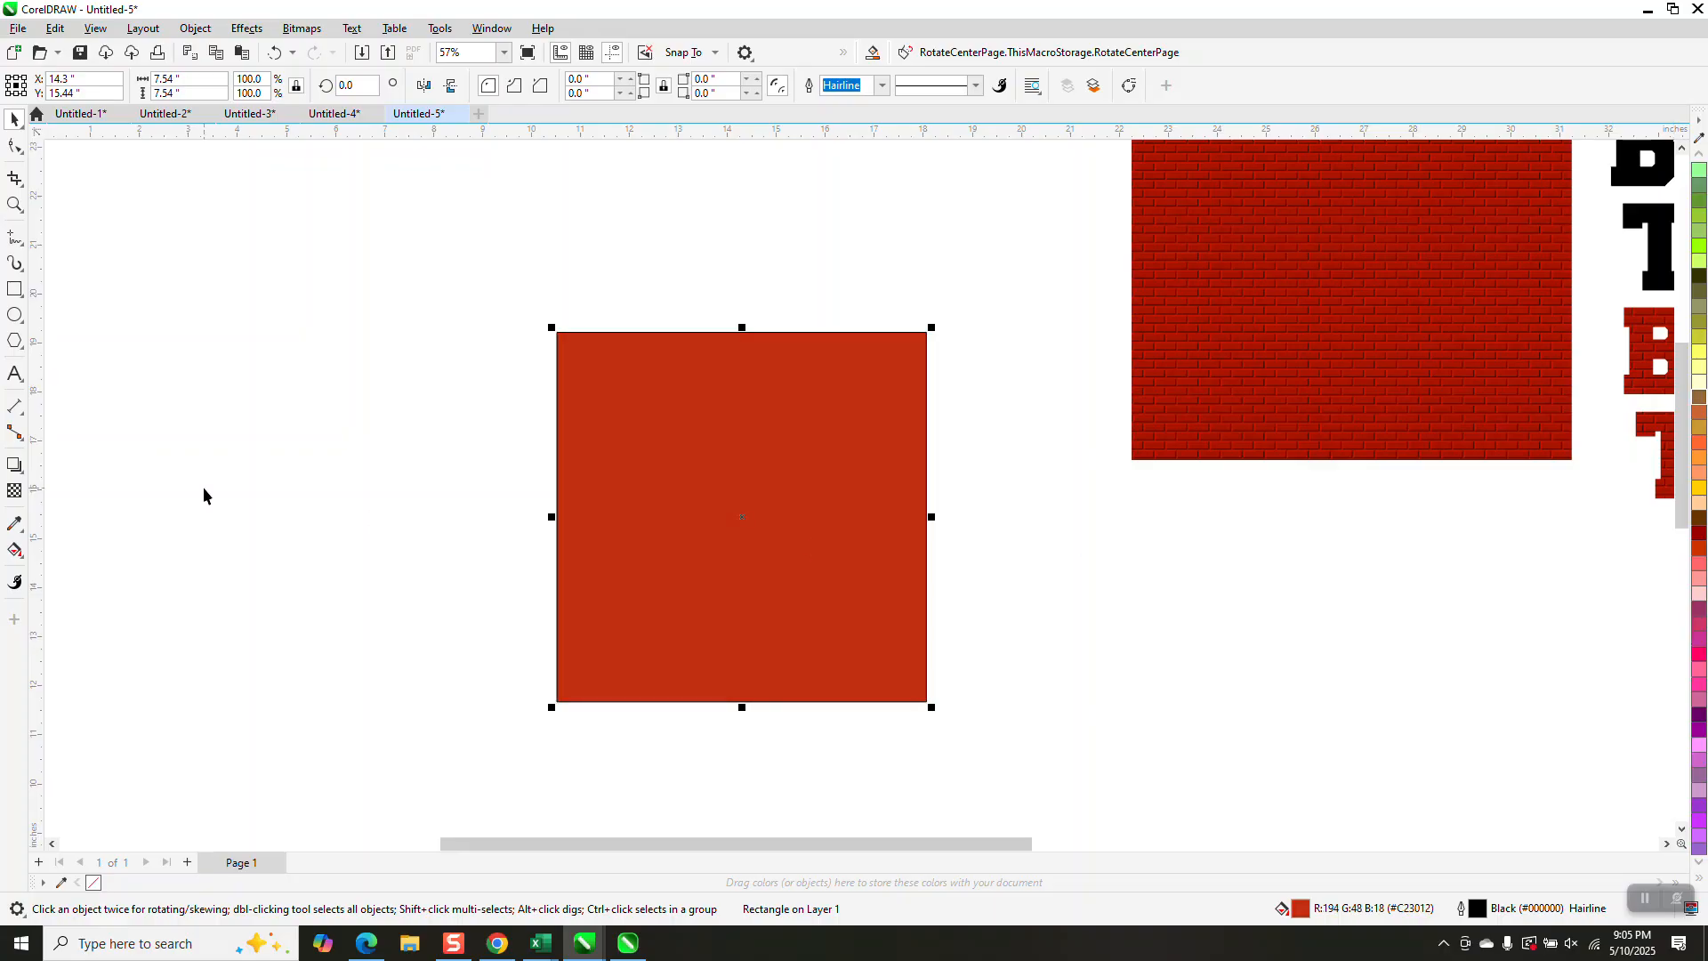
Remove the brick-colored square's outline and move the square slightly up and to the left on the page.
left_click(1699, 155)
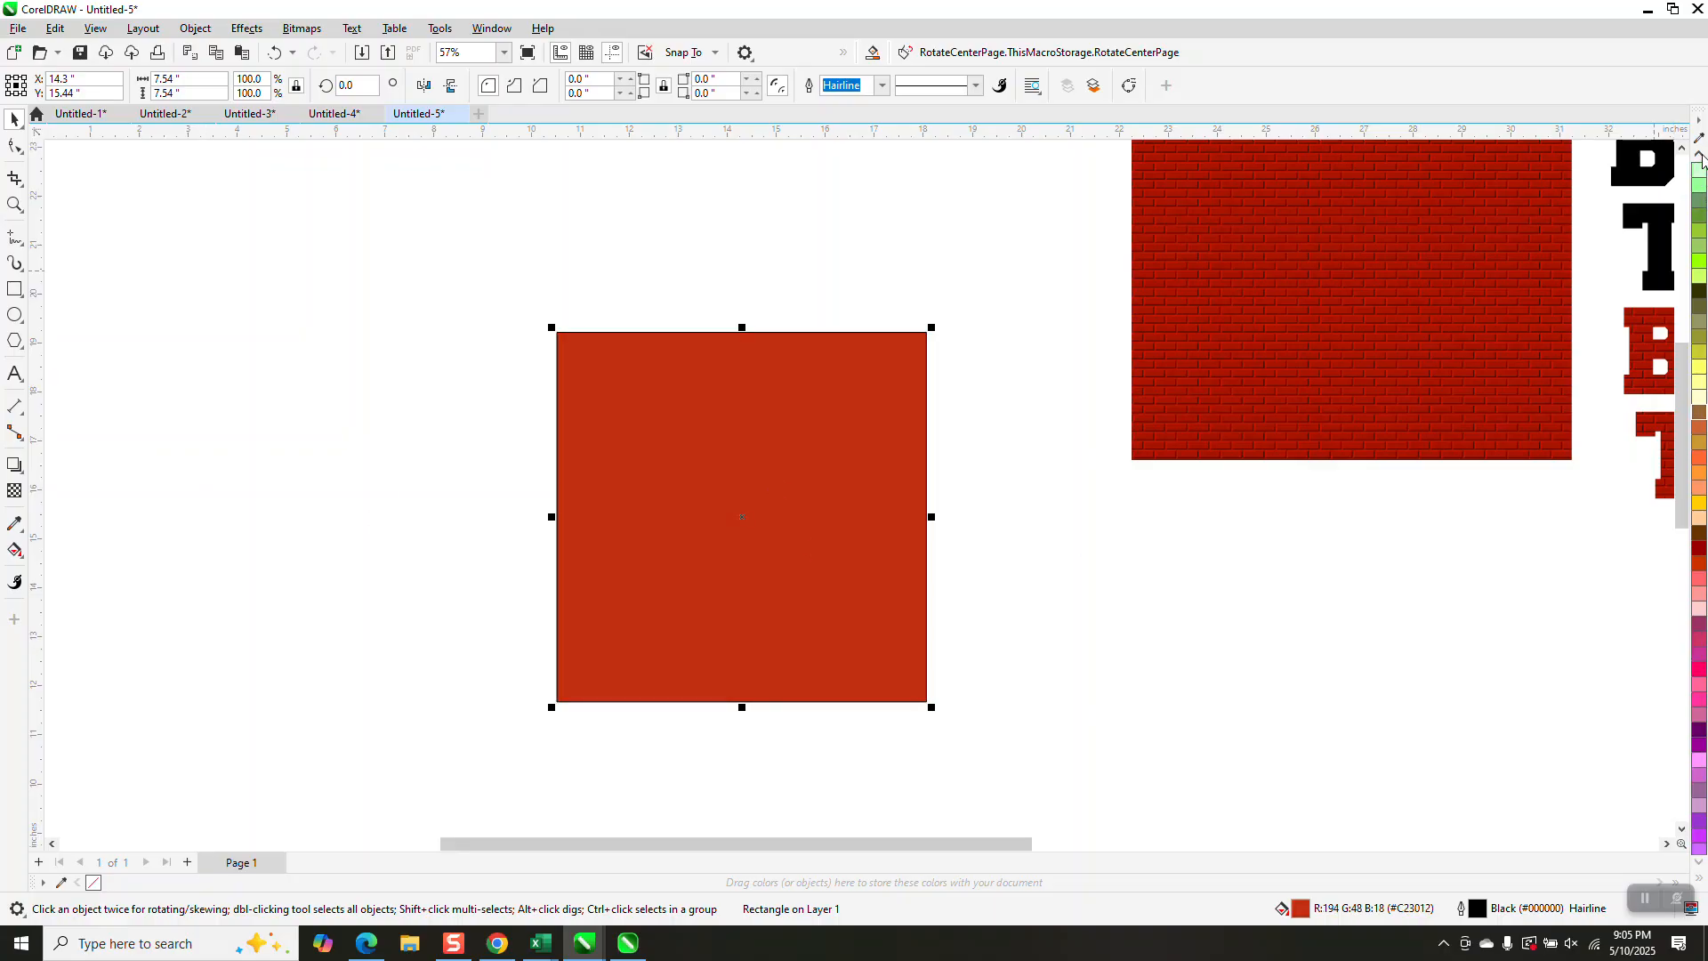
left_click(1700, 156)
left_click(1700, 156)
left_click(1700, 155)
left_click(1699, 156)
left_click(1700, 156)
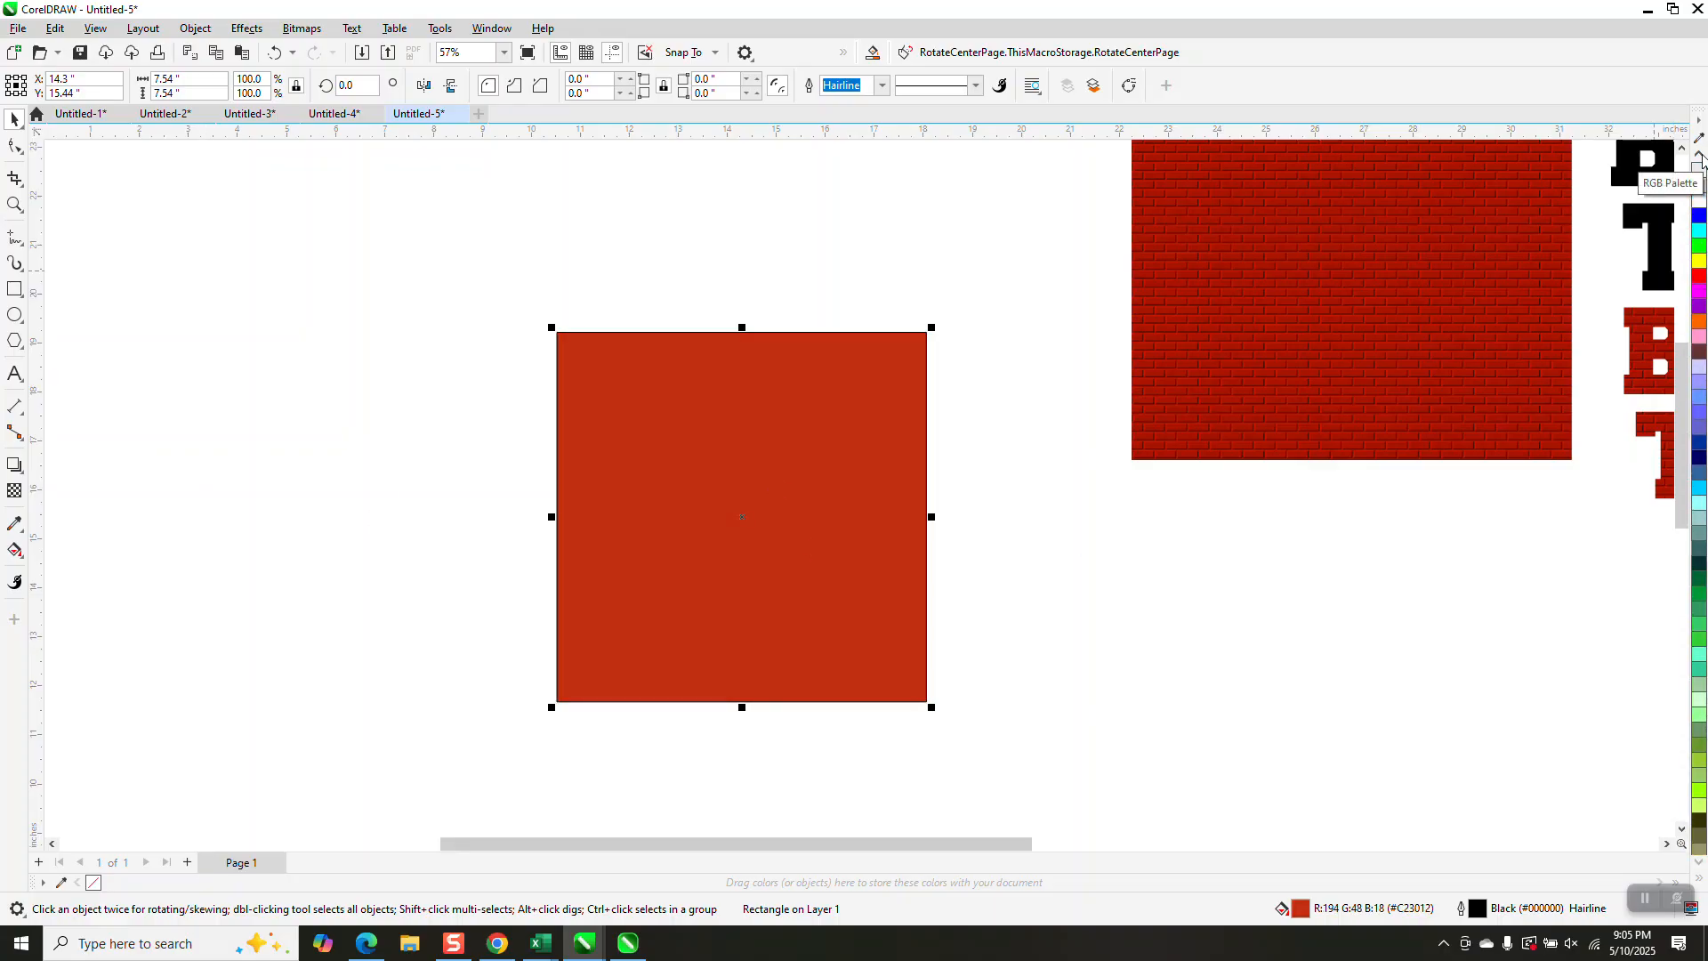
left_click(1700, 155)
left_click(1700, 155)
right_click(1697, 175)
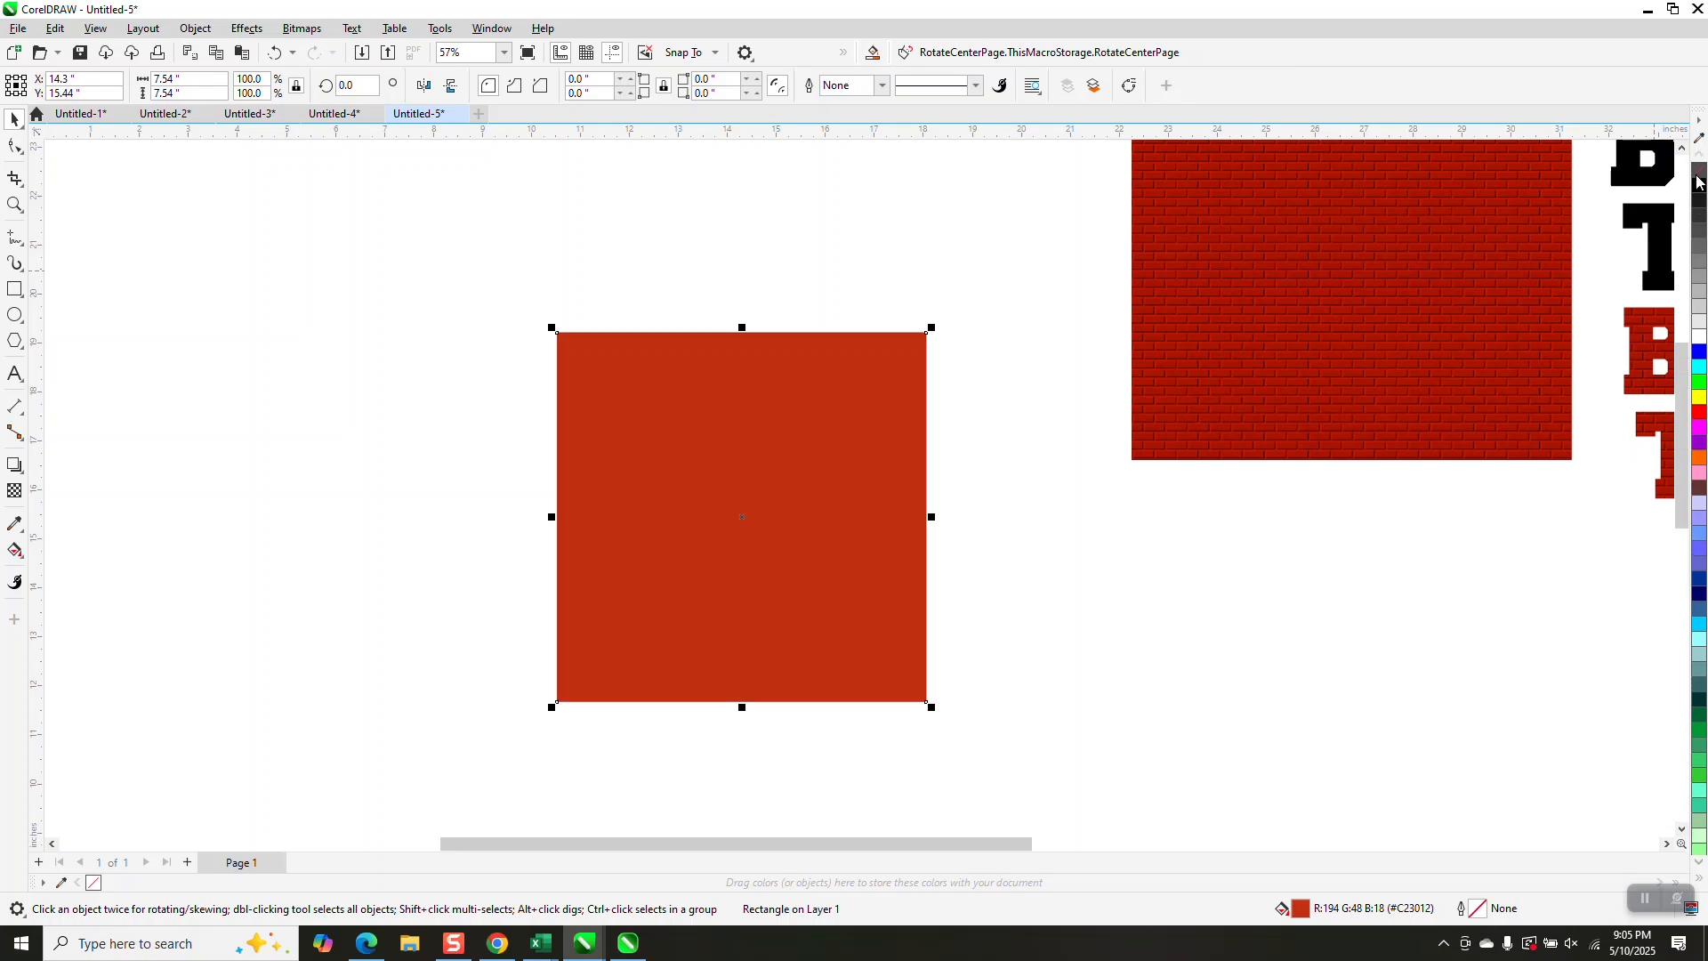
left_click_drag(718, 480, 686, 422)
Apply a Brick Wall texture to the square with roughness 54, brick width 120, brick height 50 and grout width 20.
left_click(13, 206)
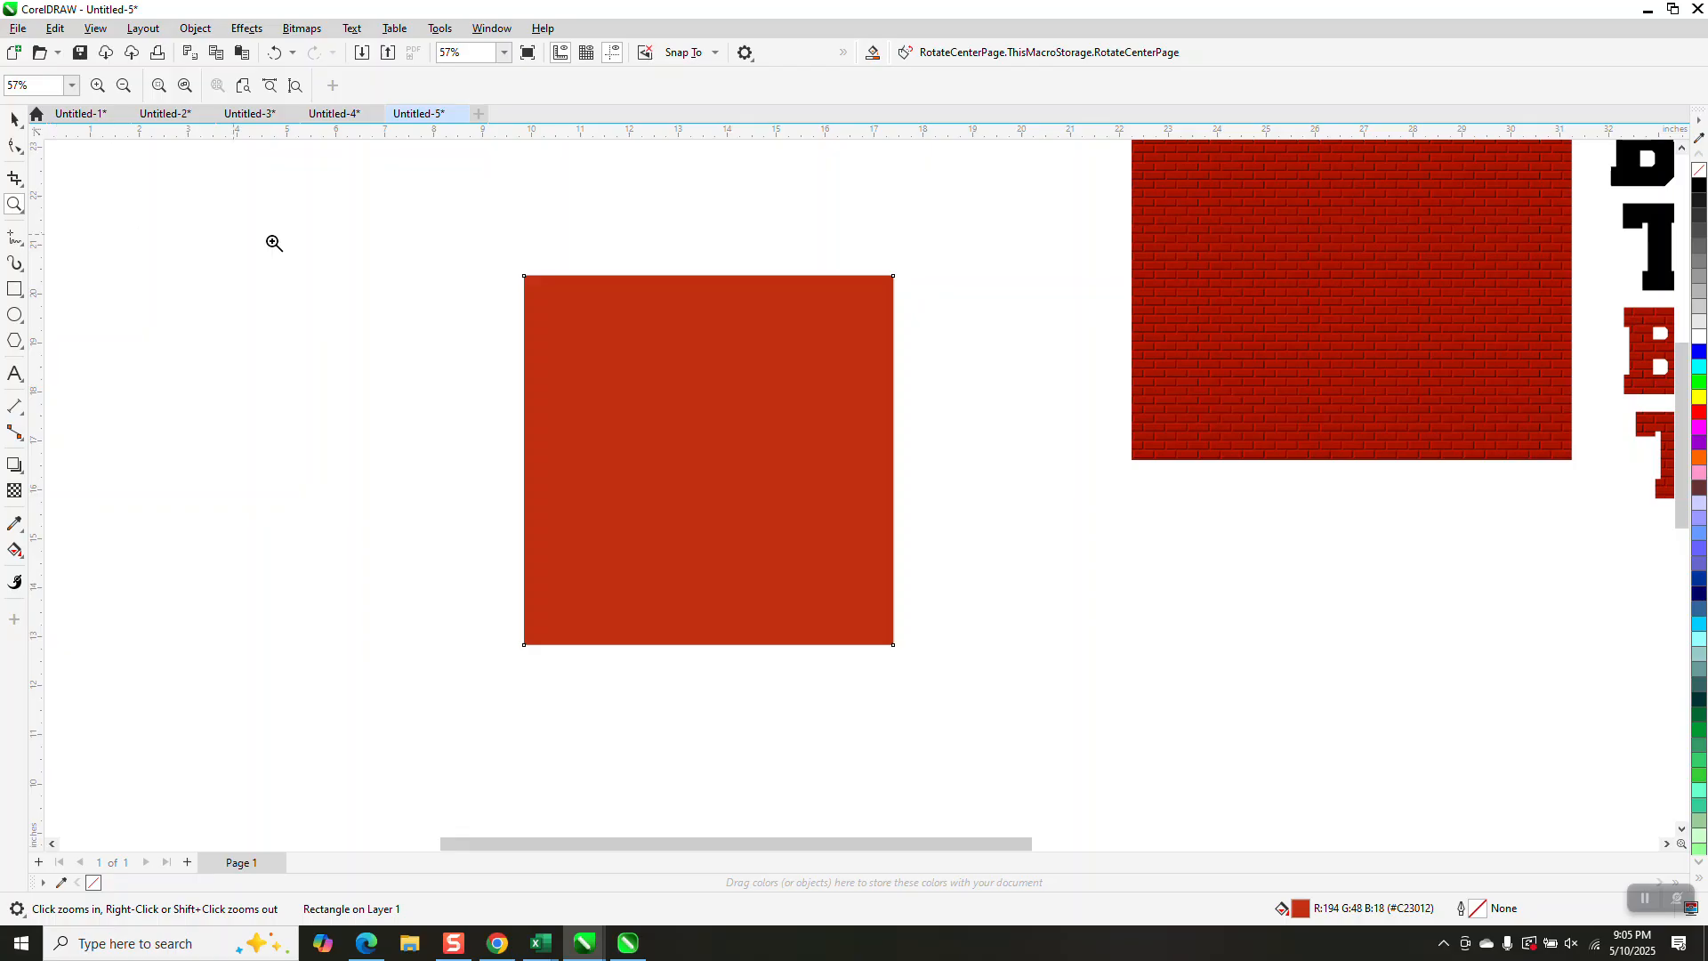
left_click_drag(520, 267, 725, 377)
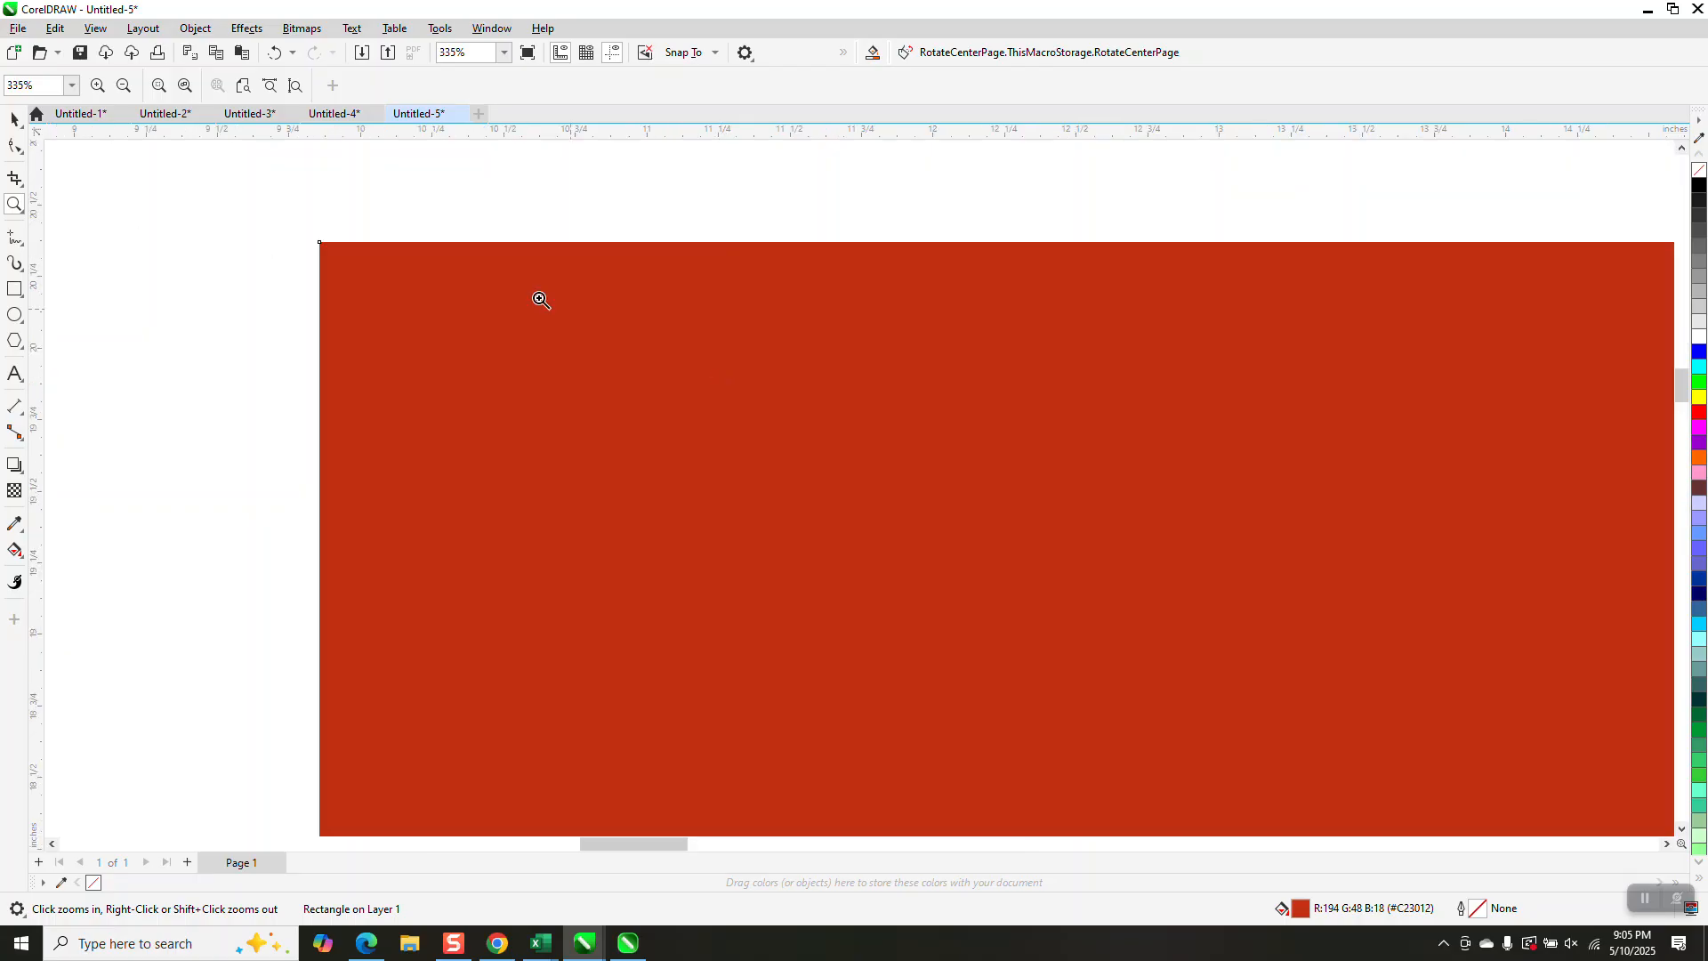
key("space")
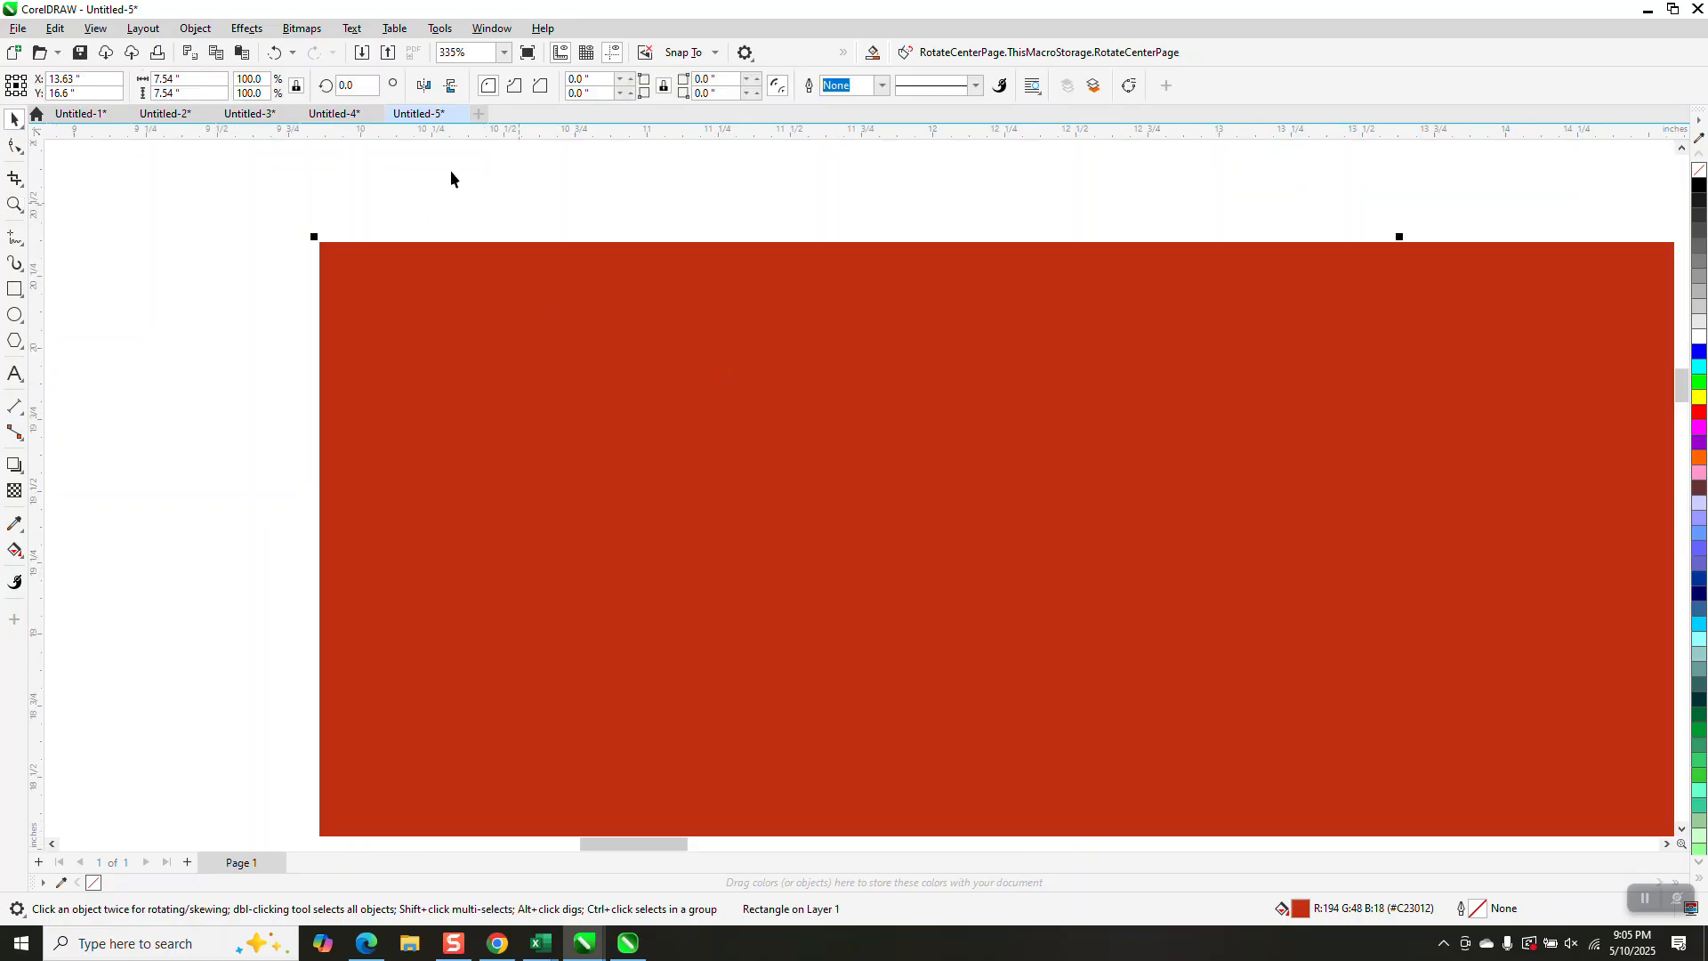
left_click(246, 29)
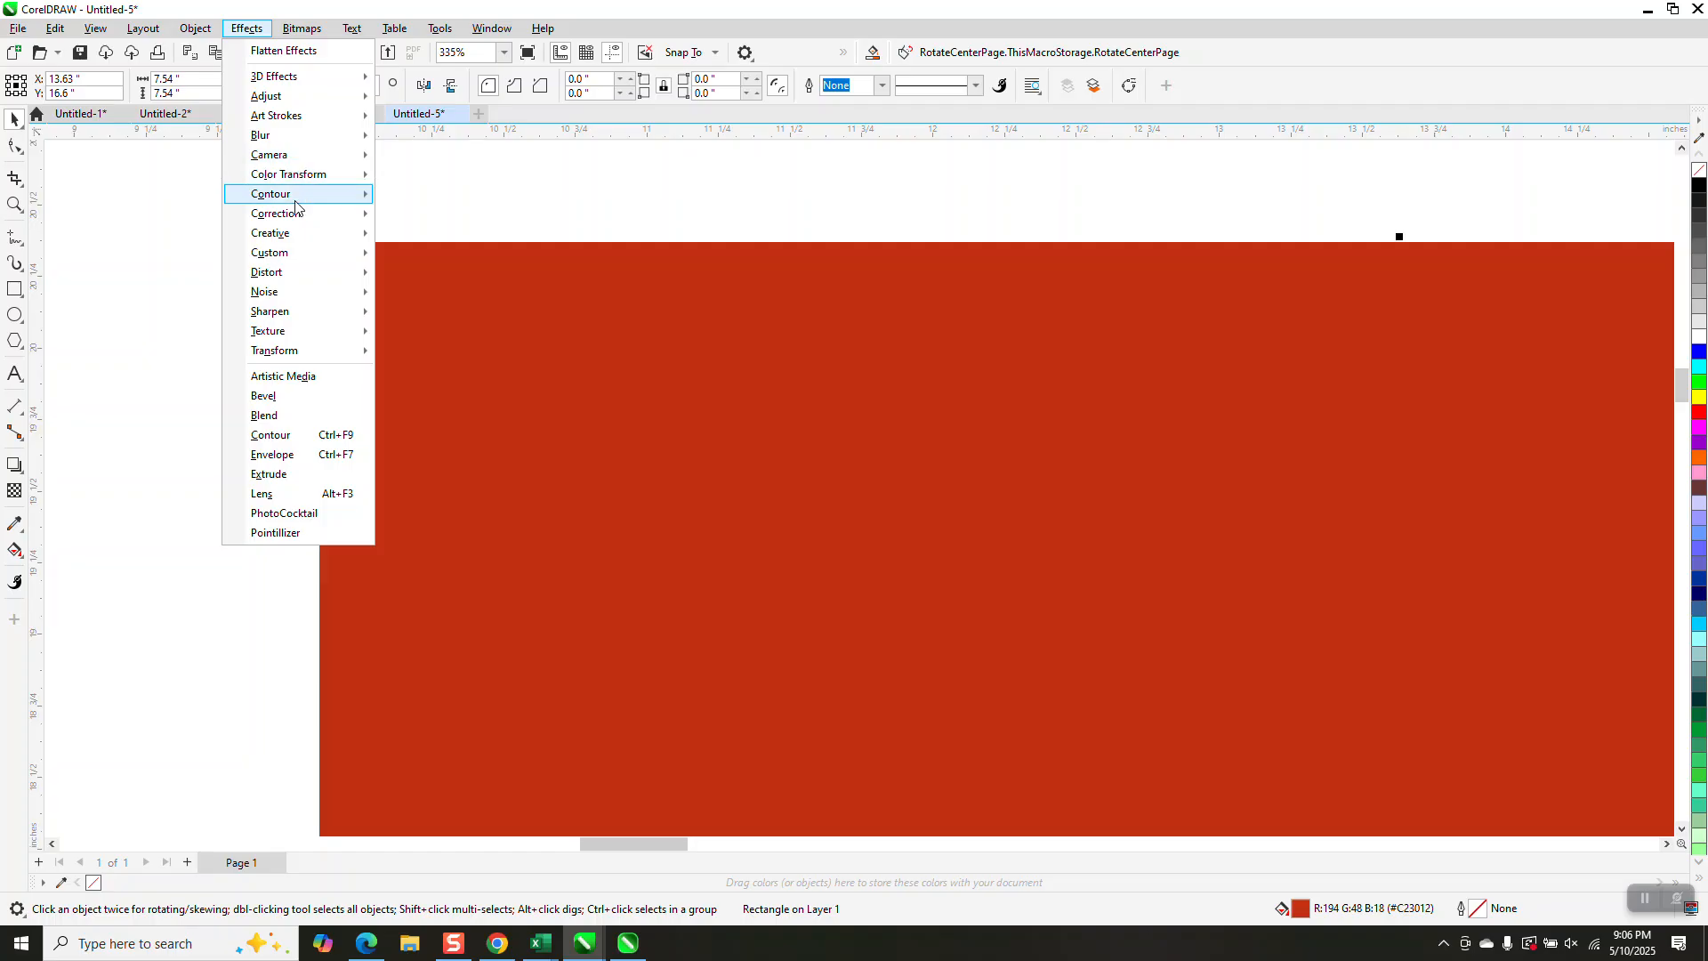
mouse_move(280, 334)
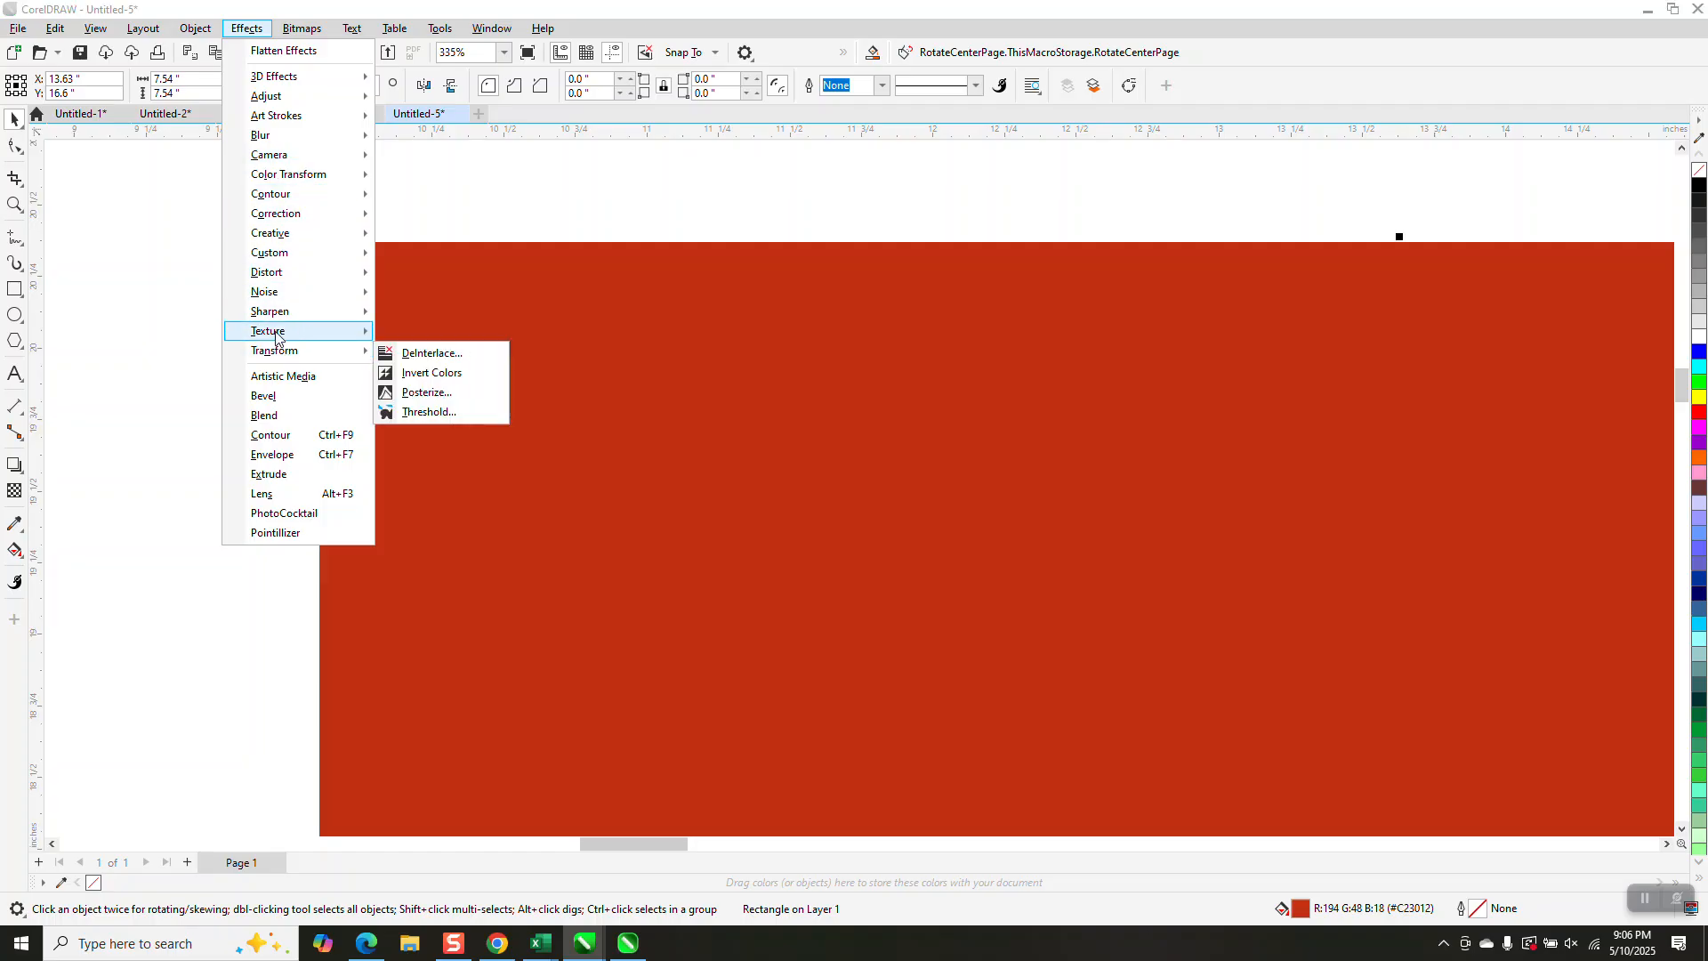
left_click(416, 334)
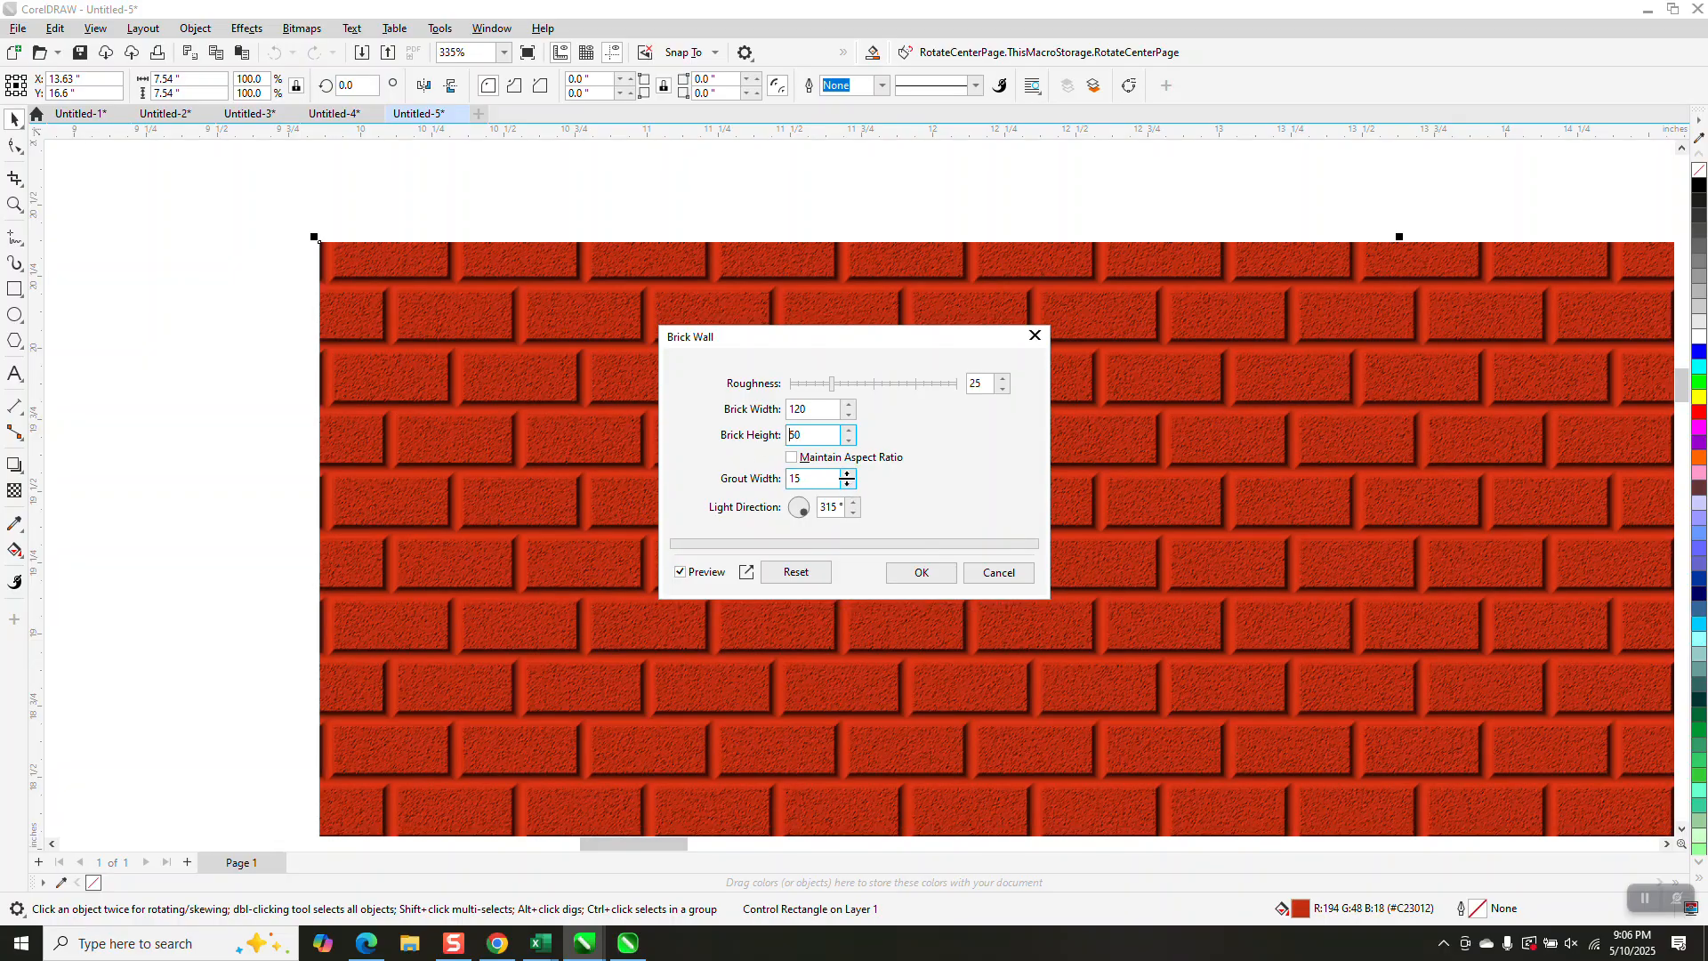
left_click(827, 478)
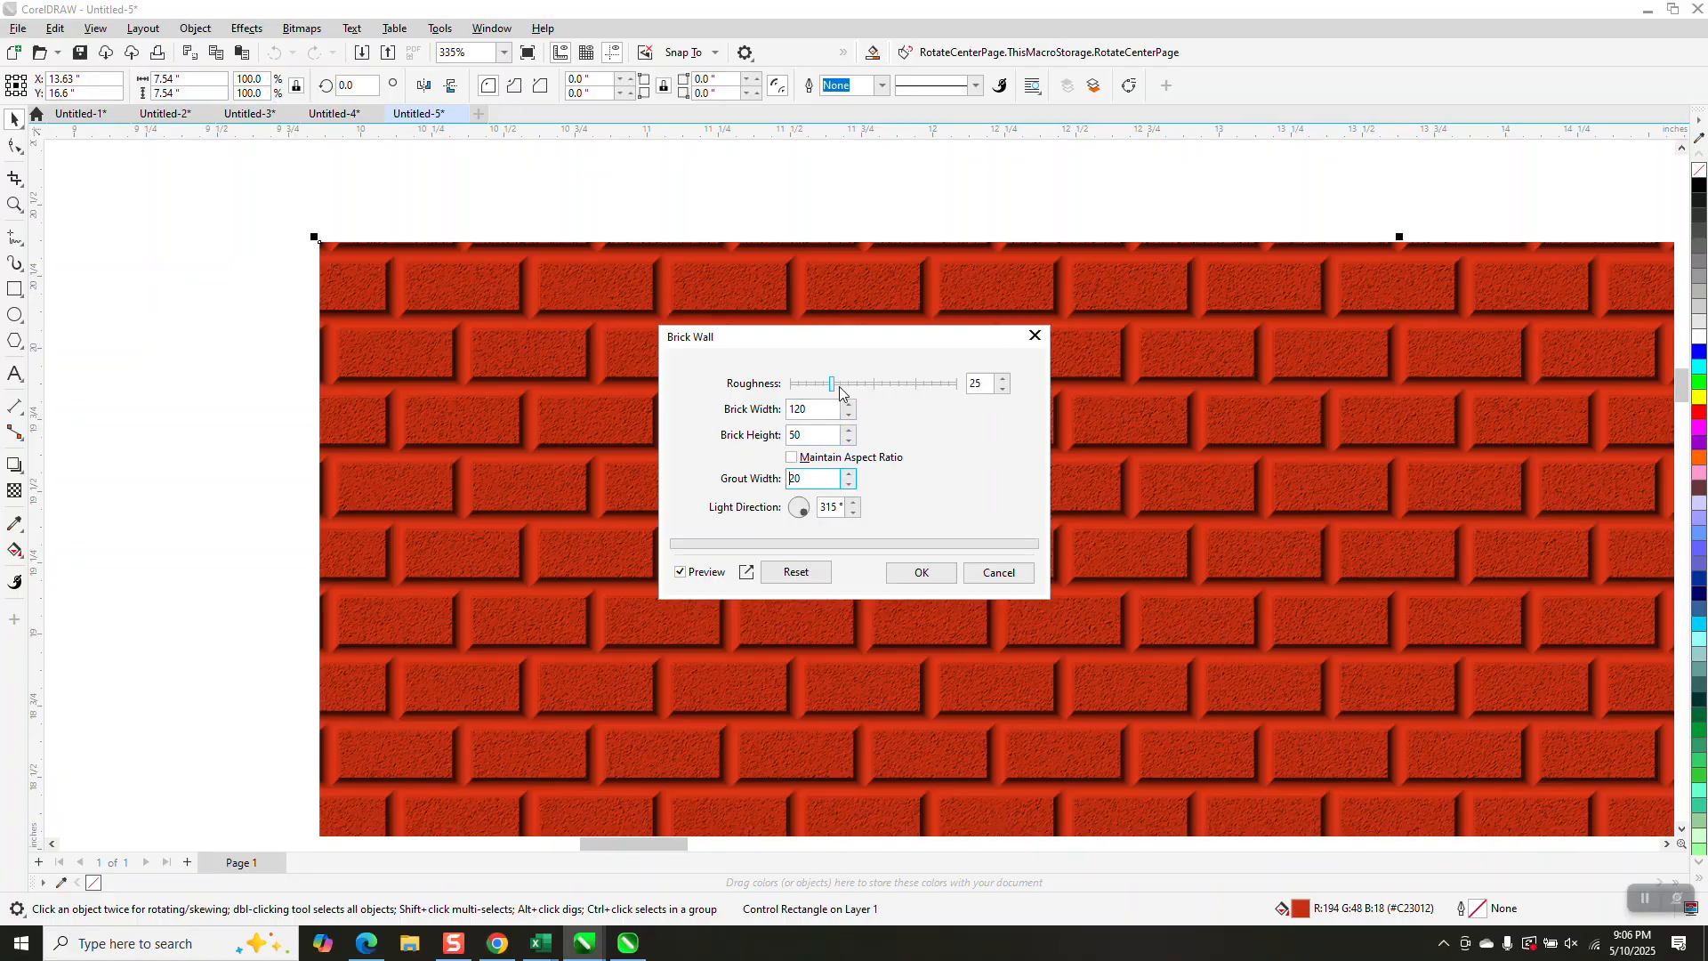
left_click_drag(832, 388, 881, 386)
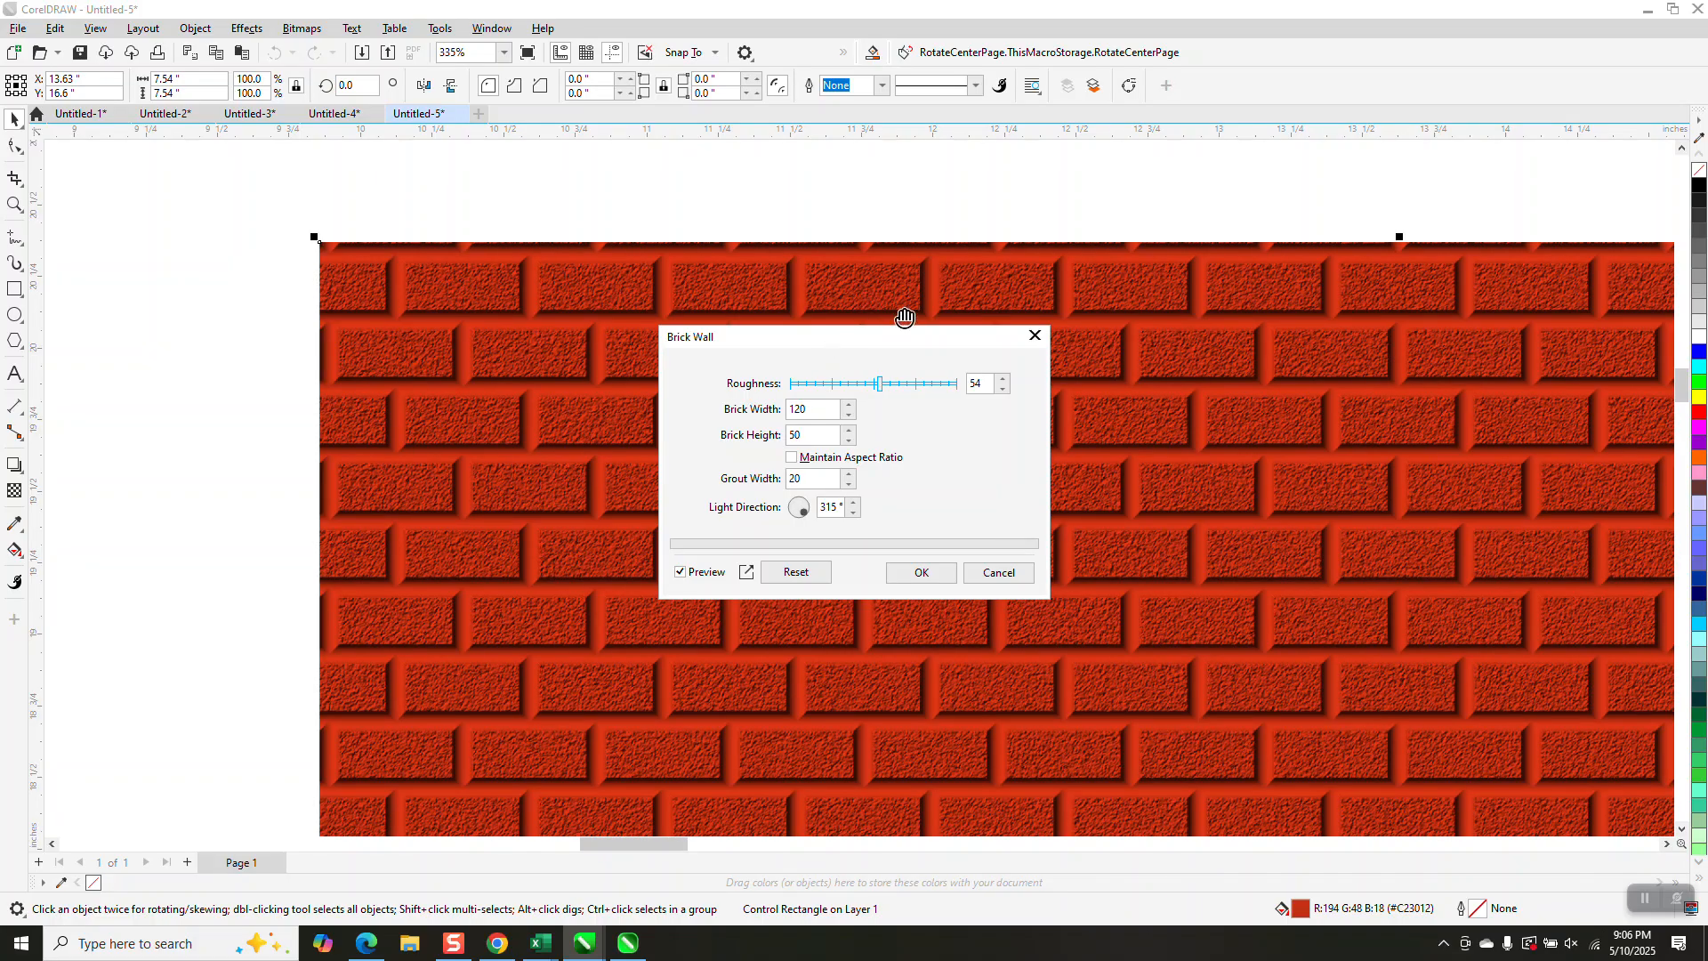
left_click(922, 573)
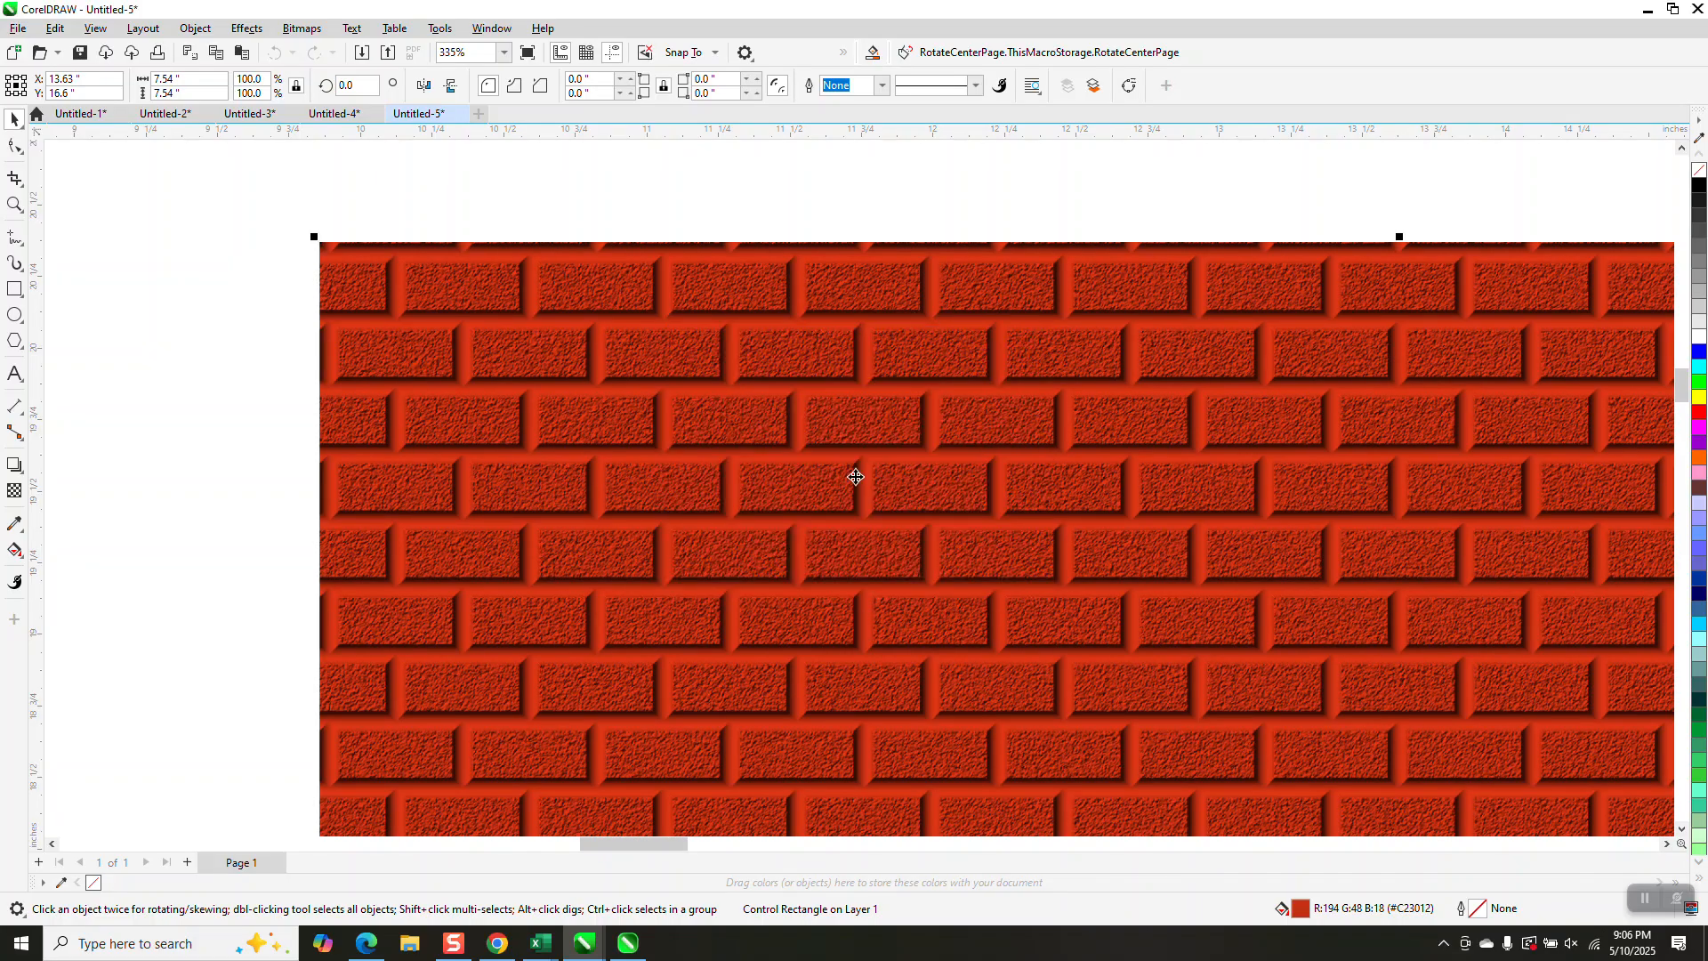
Add the artistic text "TEXT" in the empty page area above and to the left of the brick square.
scroll(854, 472, "down", 6)
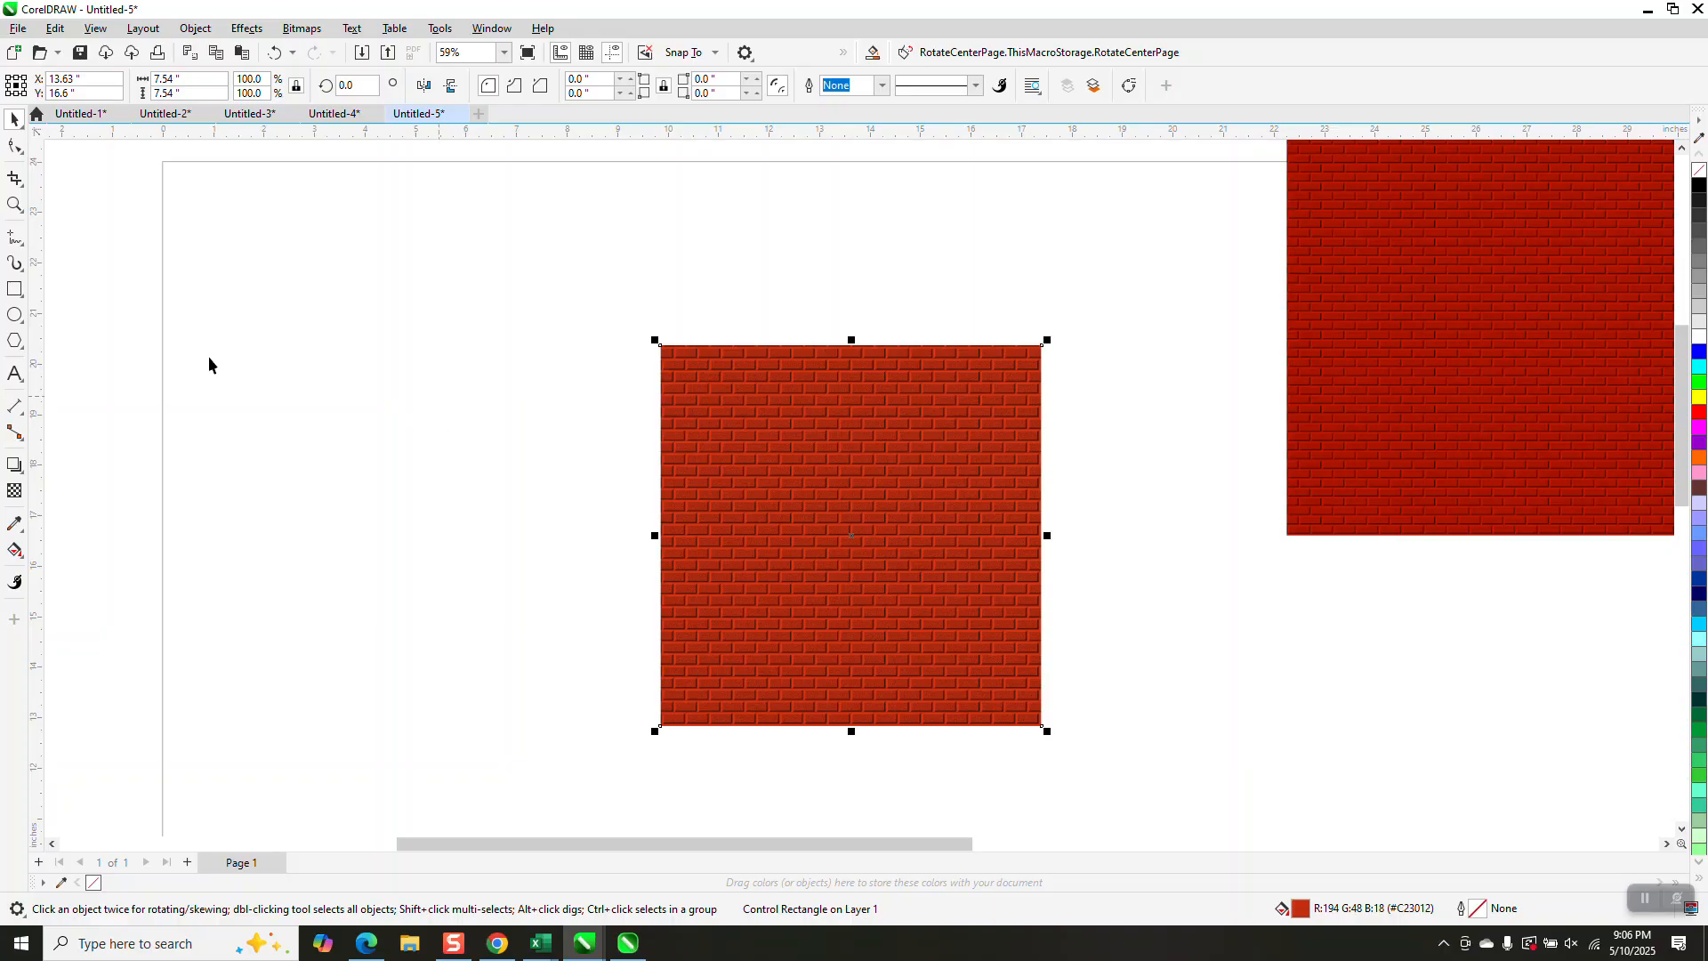
left_click(14, 373)
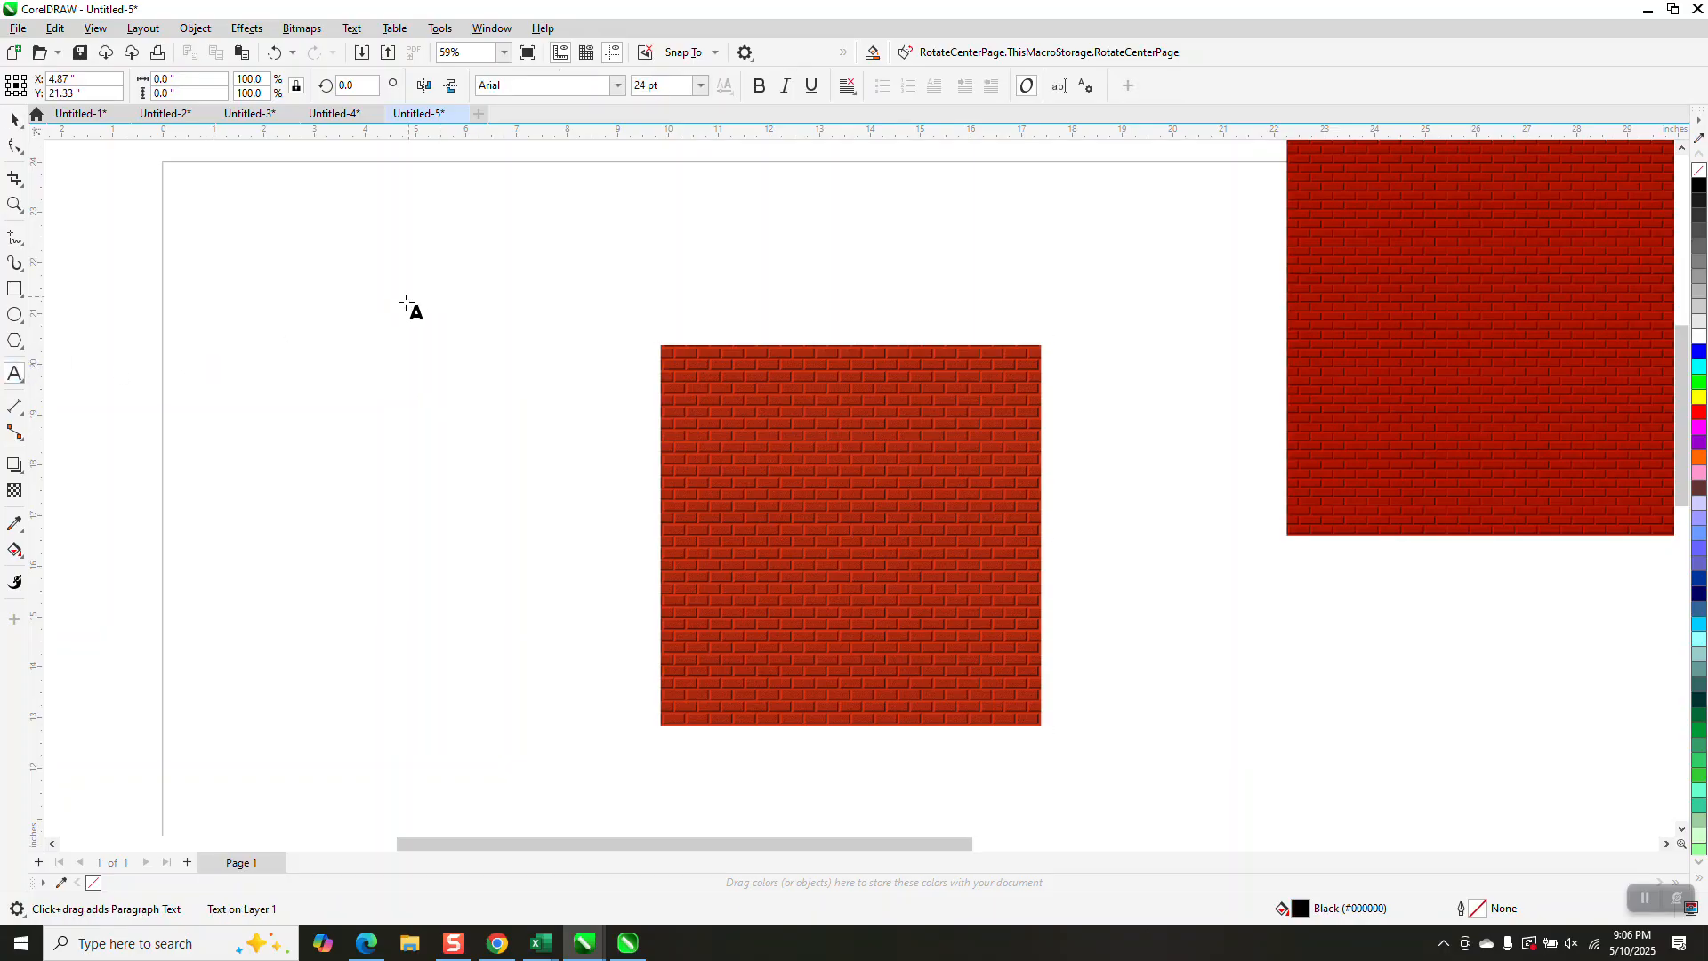
left_click(406, 304)
type("TE")
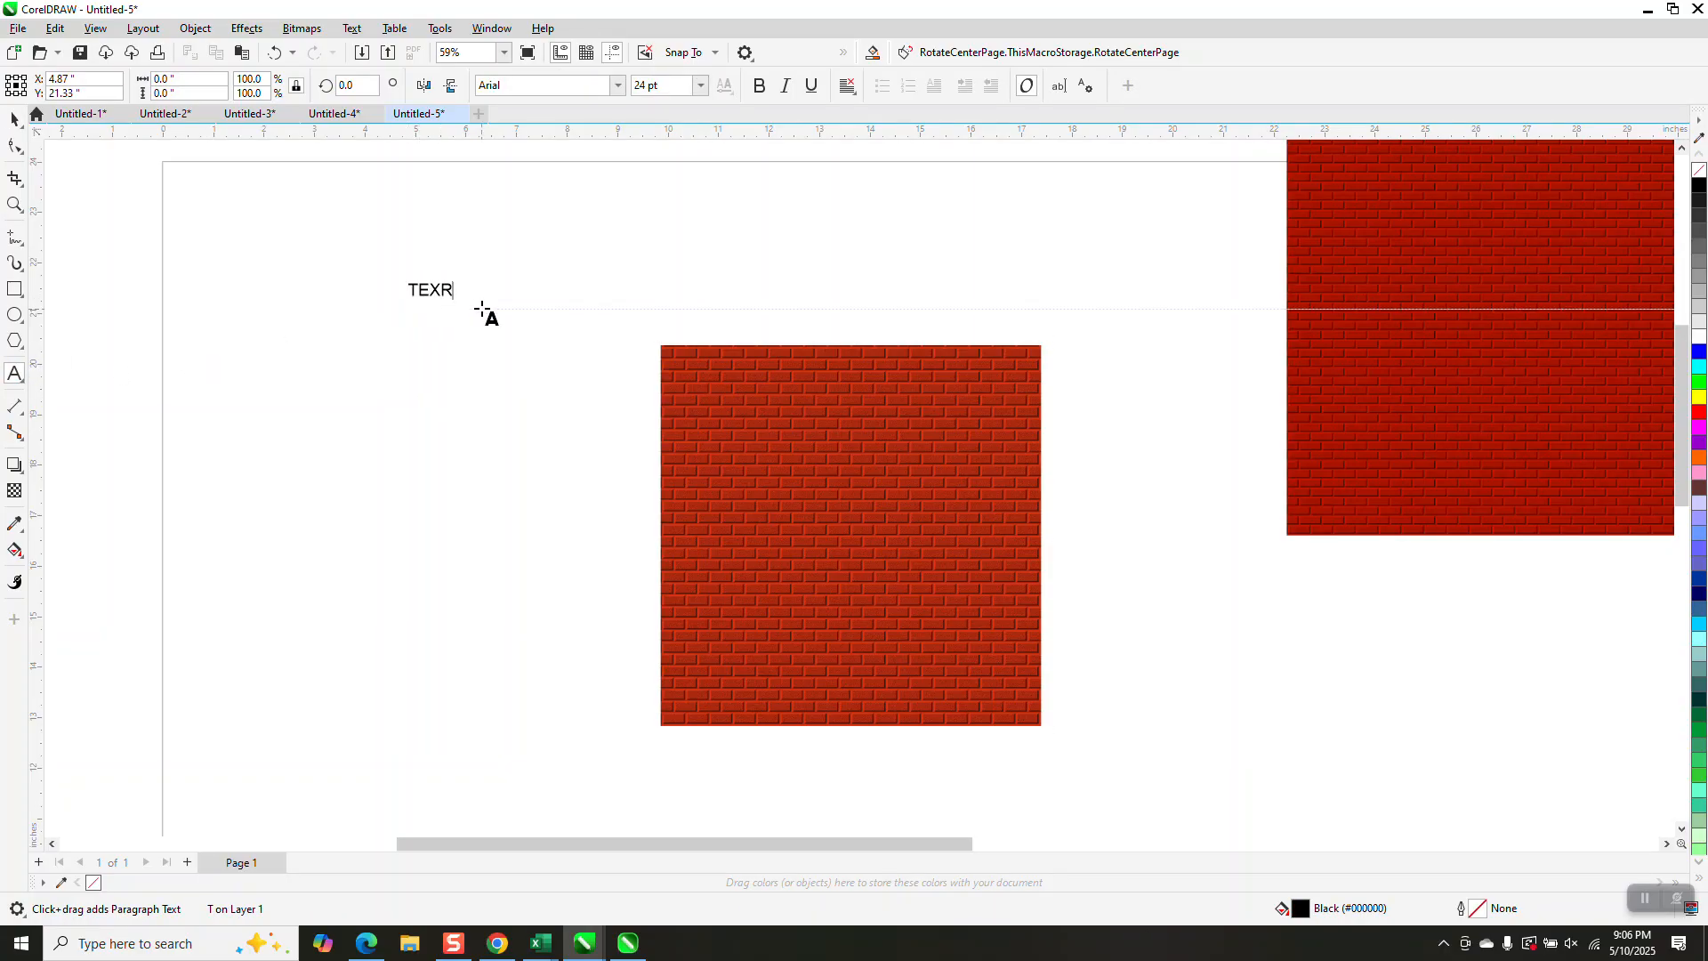
type("XR")
key("BackSpace")
type("T")
key("ctrl+space")
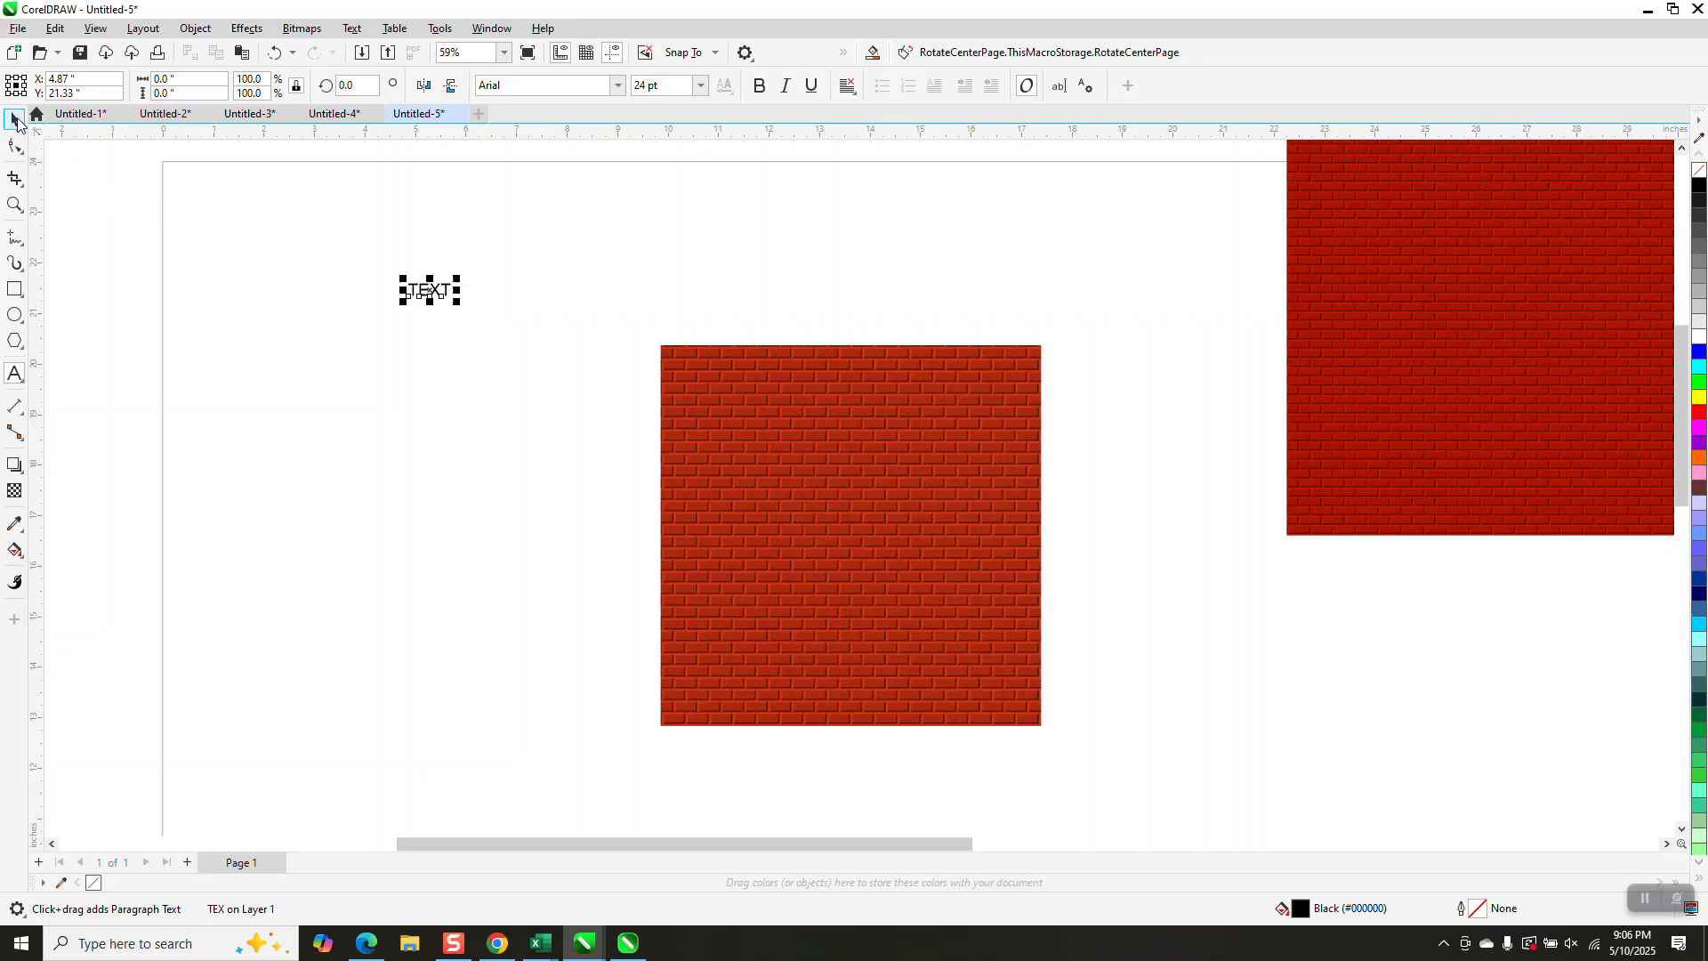
Enlarge the text proportionally to about 235.56 pt and set its font to Arial Black.
left_click_drag(459, 302, 827, 499)
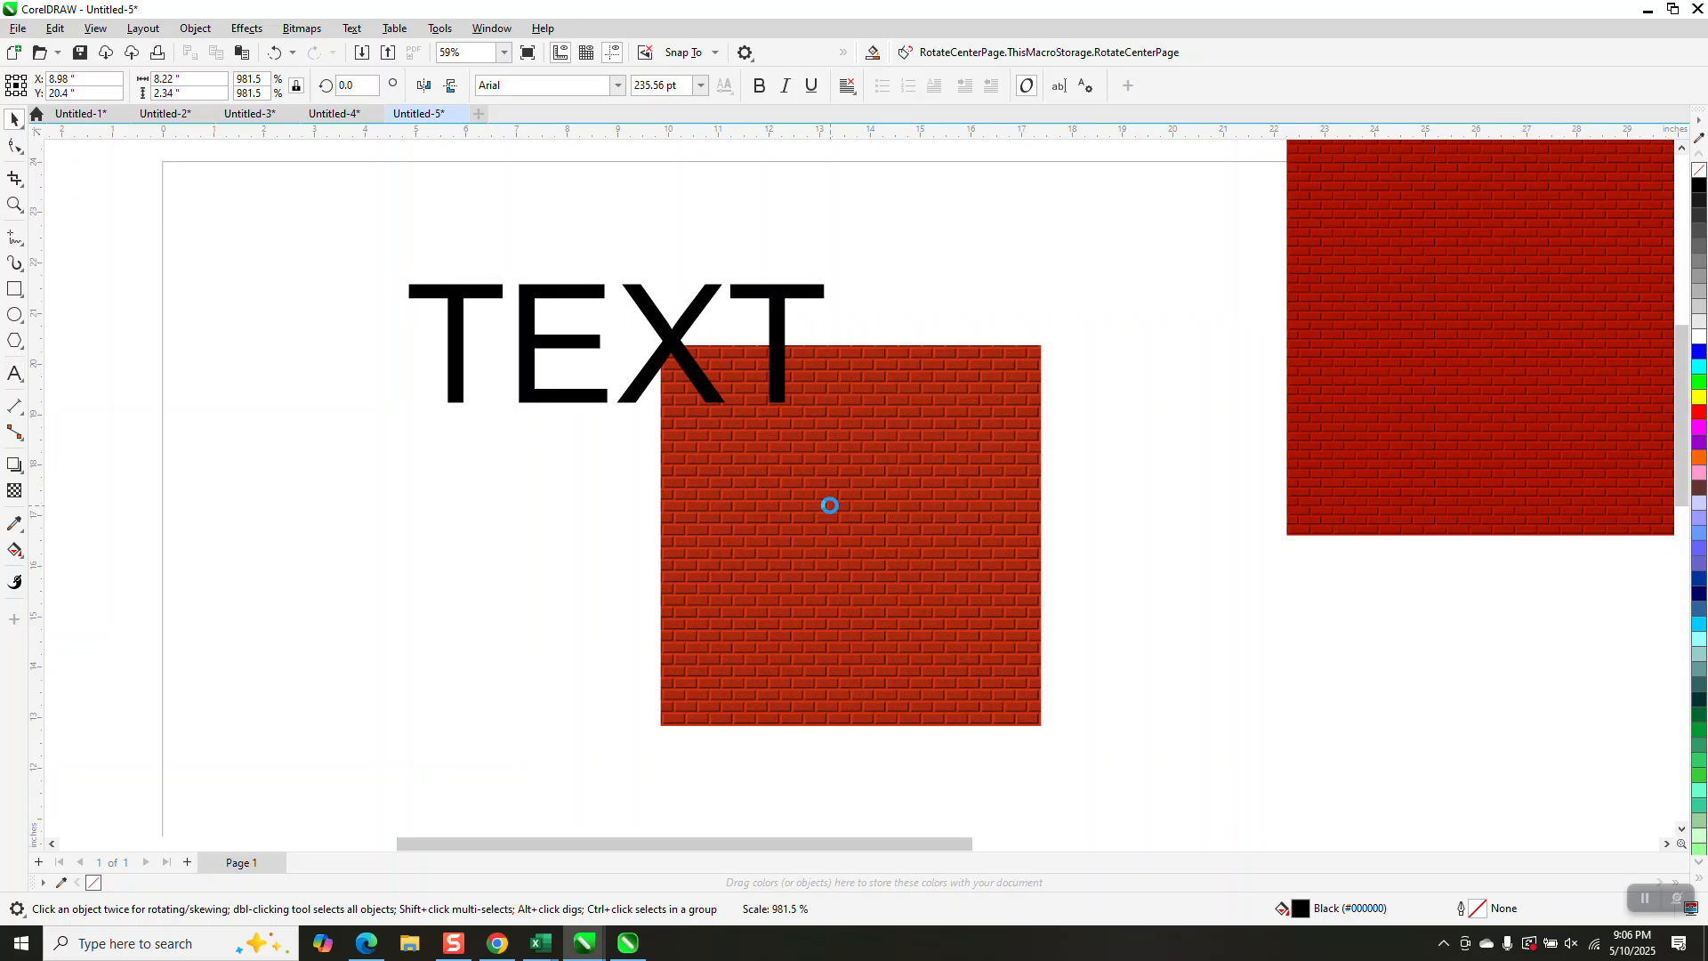
left_click(617, 87)
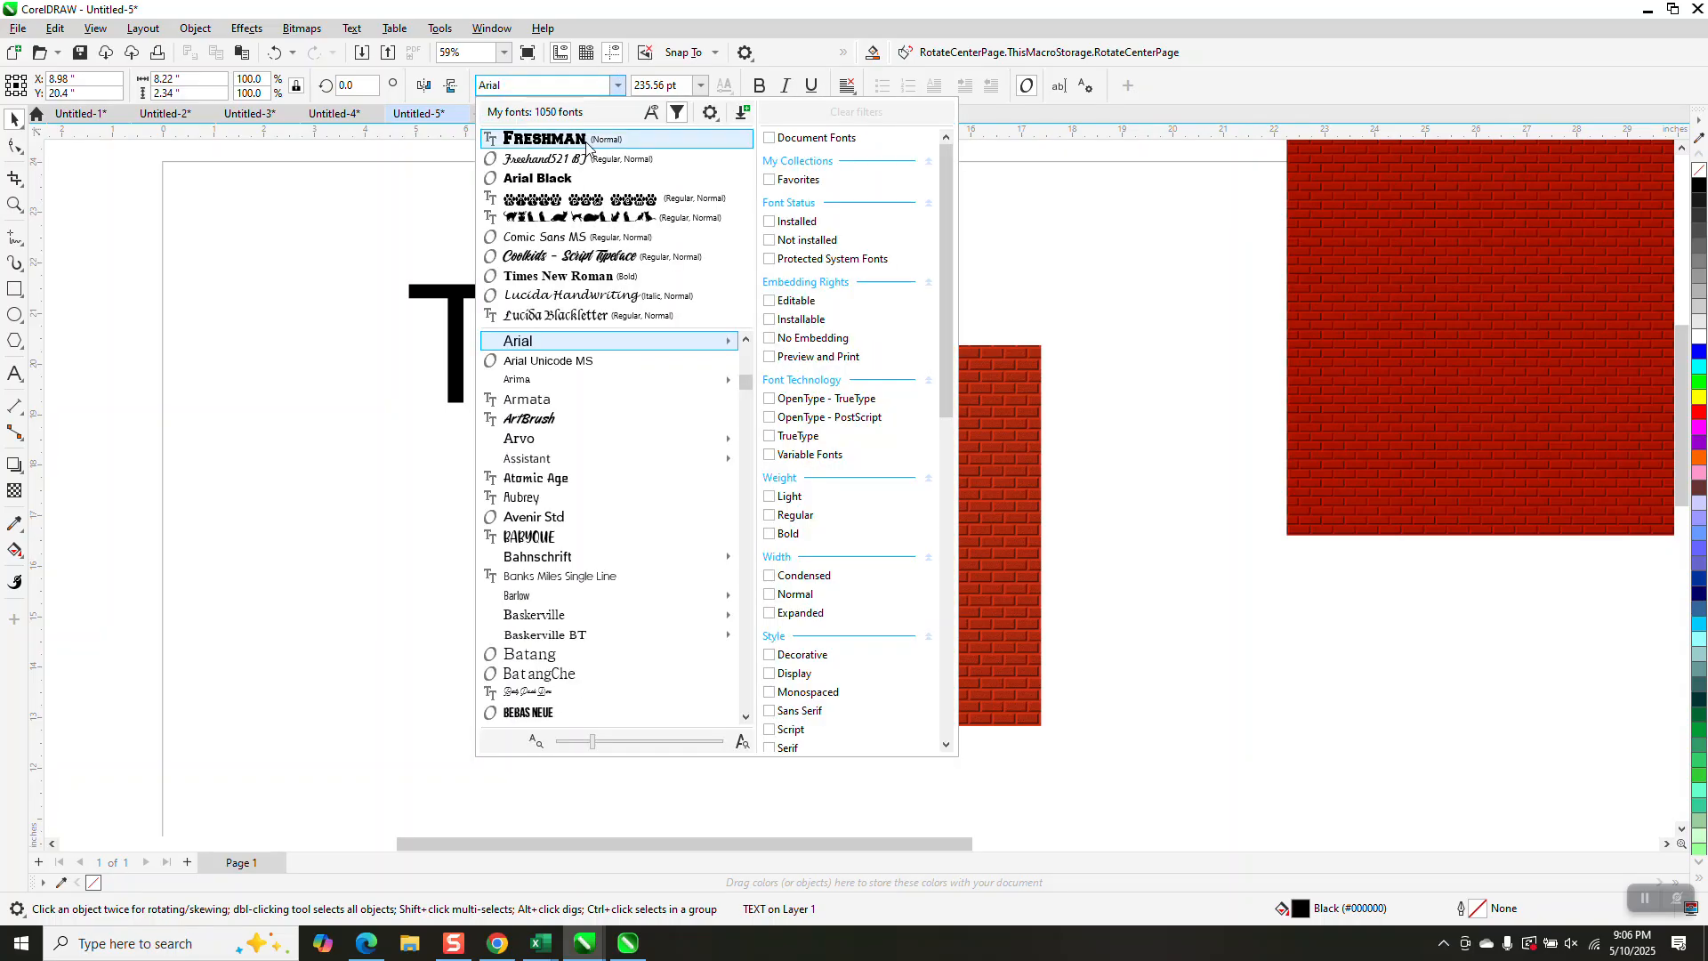
left_click(552, 178)
left_click(9, 121)
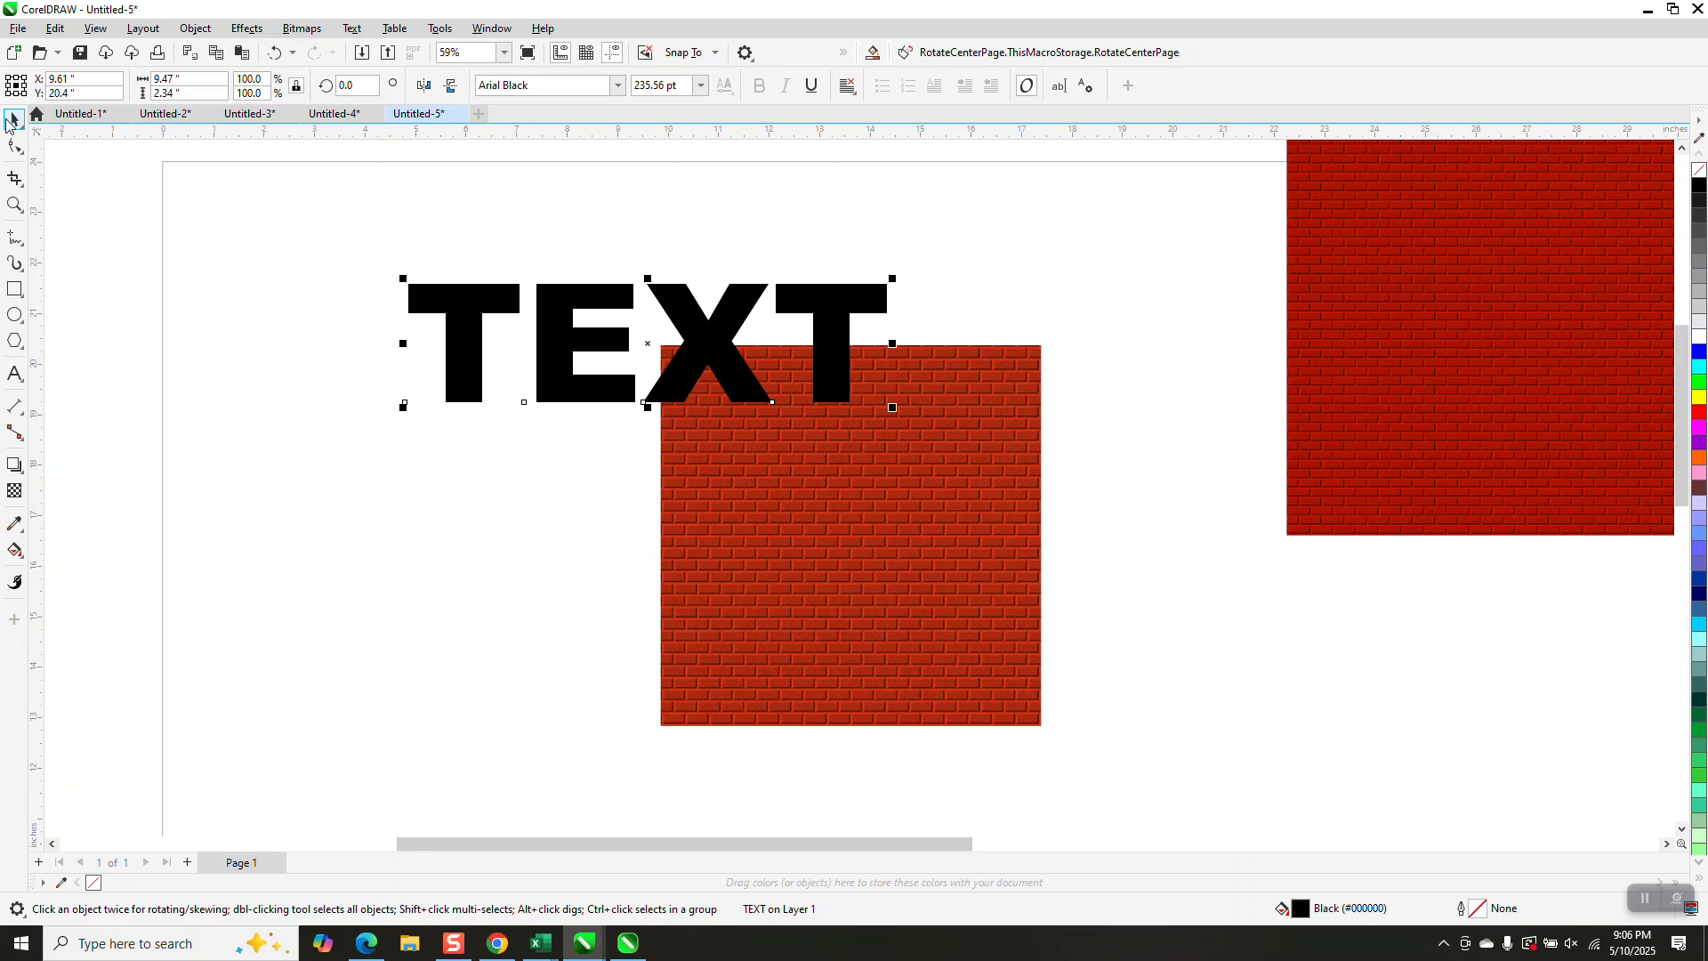
Move the text over the brick square and enlarge the square proportionally to about 8.99 inches wide.
left_click(707, 377)
left_click_drag(708, 381, 888, 523)
left_click(709, 359)
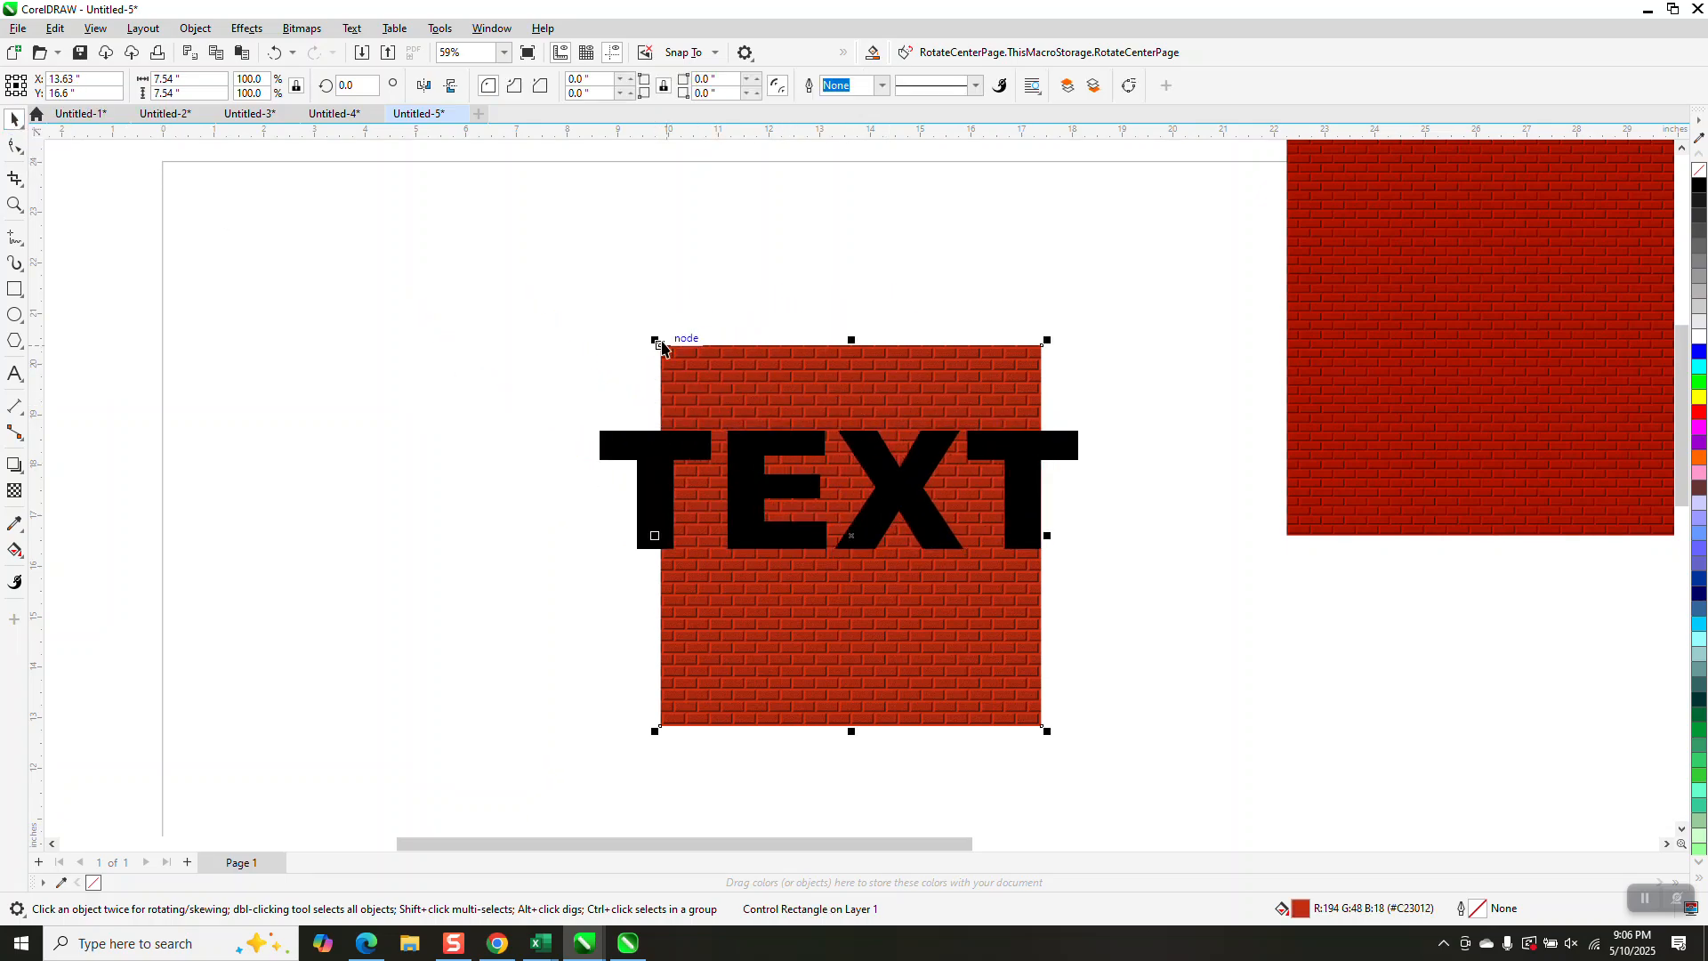
left_click_drag(655, 339, 475, 277)
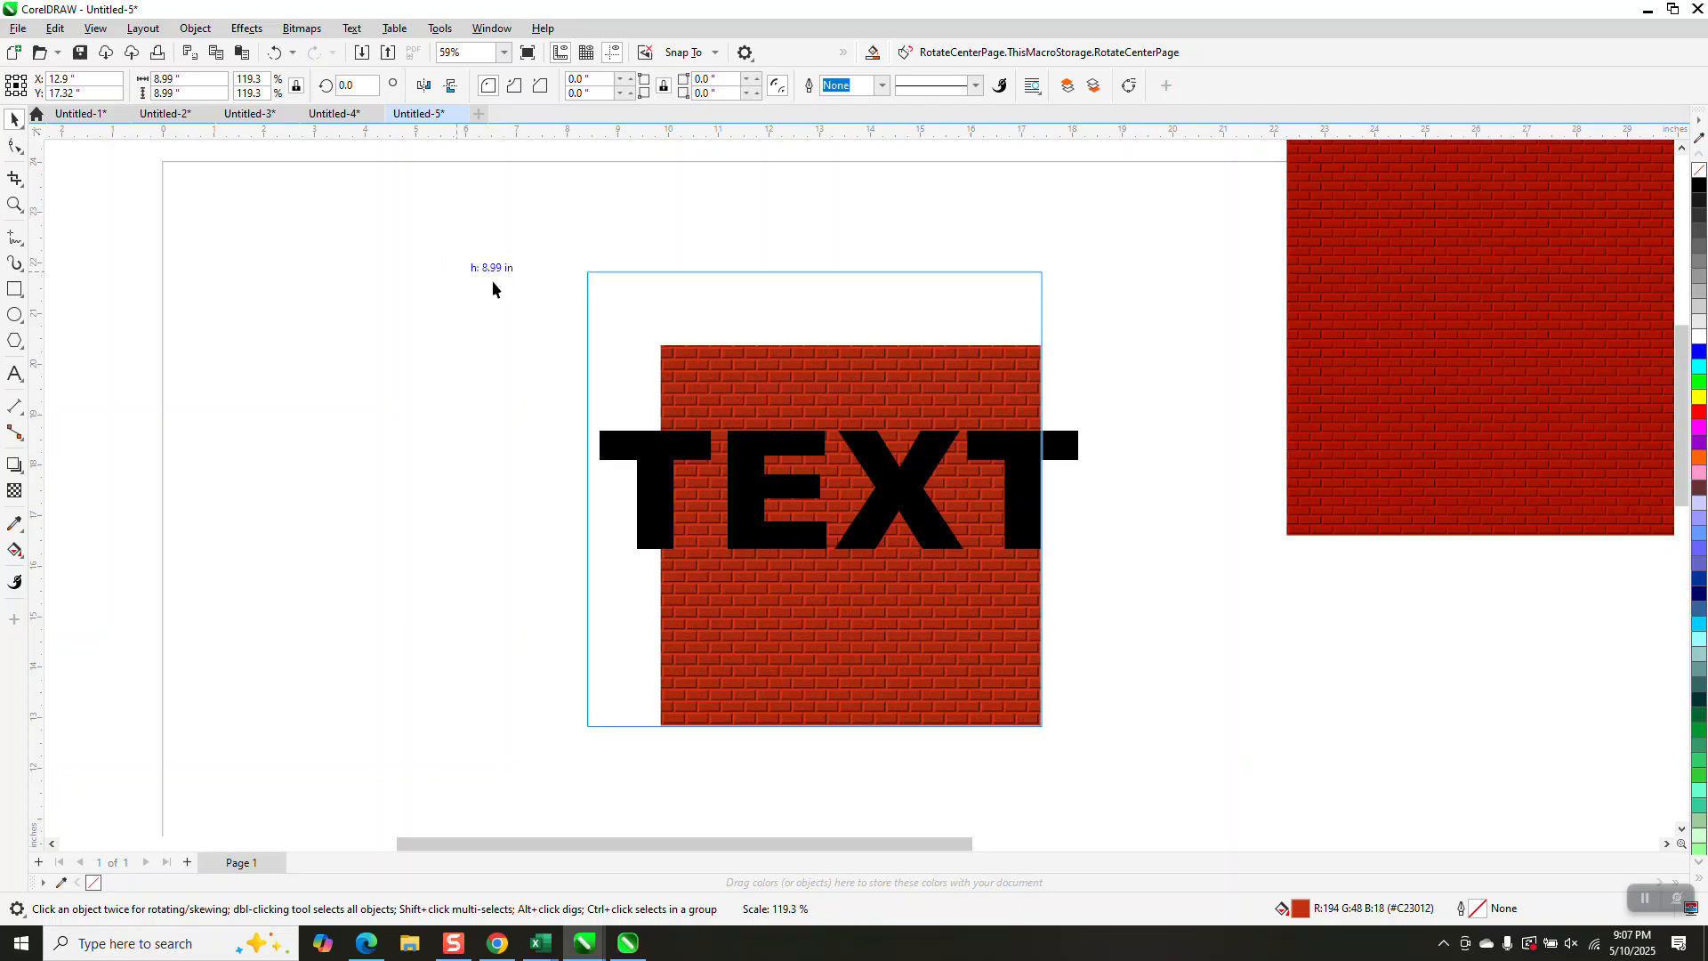
Center the brick square and the text on the page.
key("p")
left_click(1074, 455)
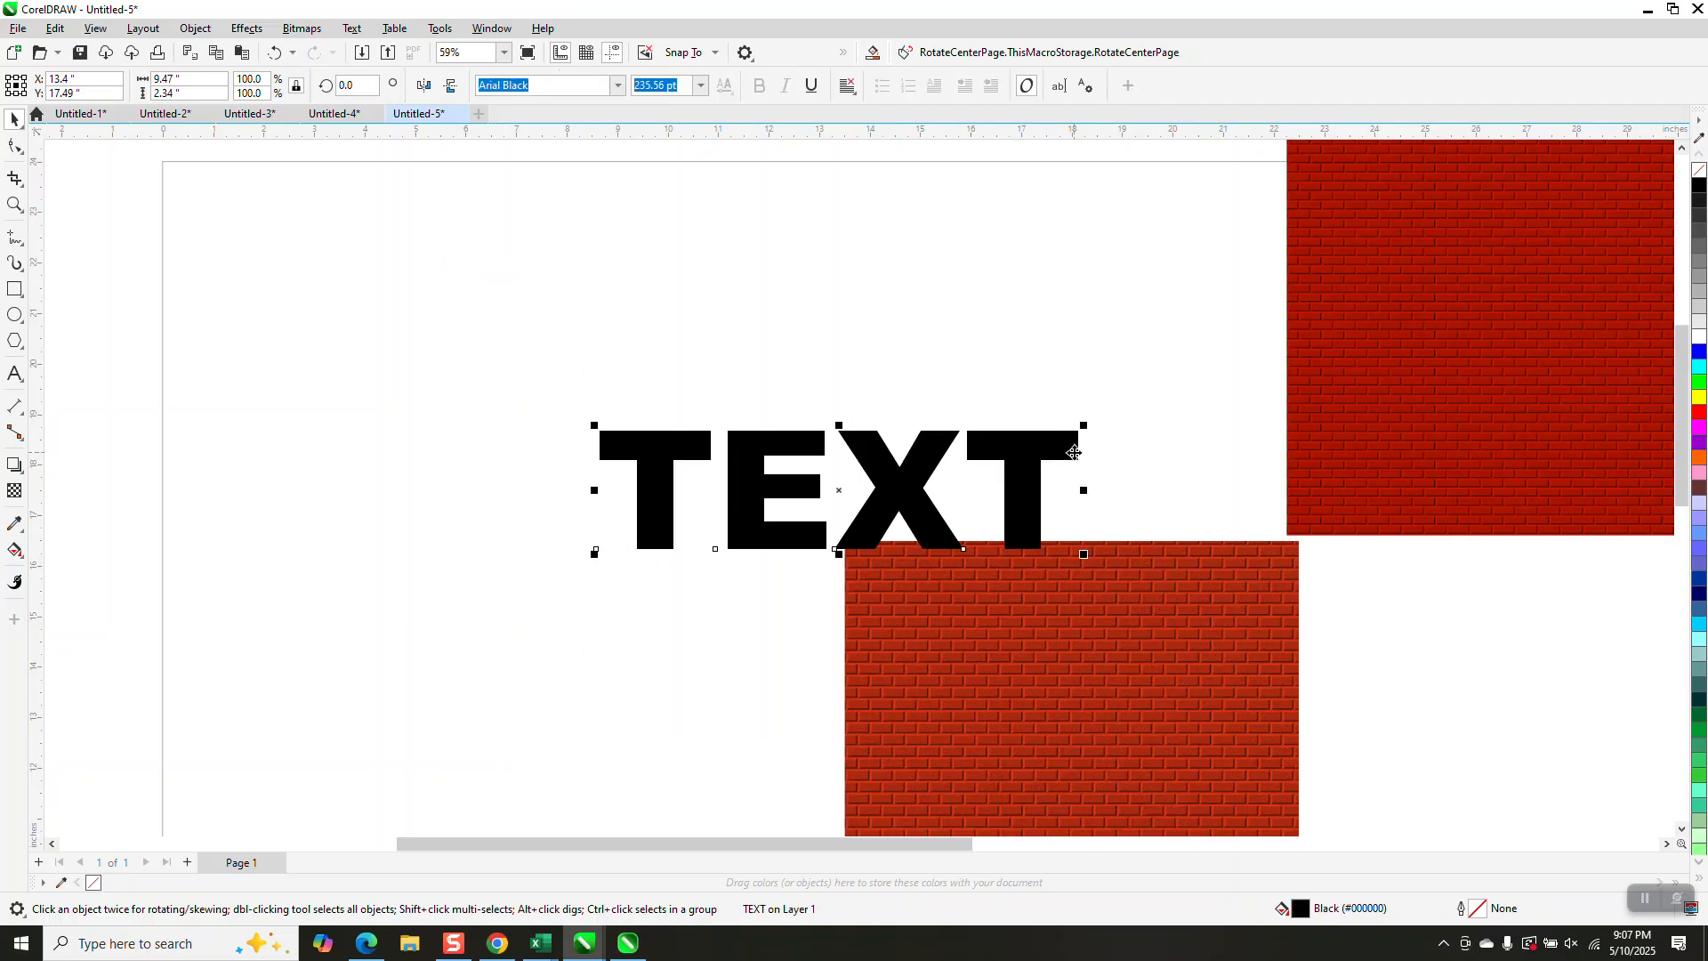
key("p")
scroll(1029, 428, "down", 1)
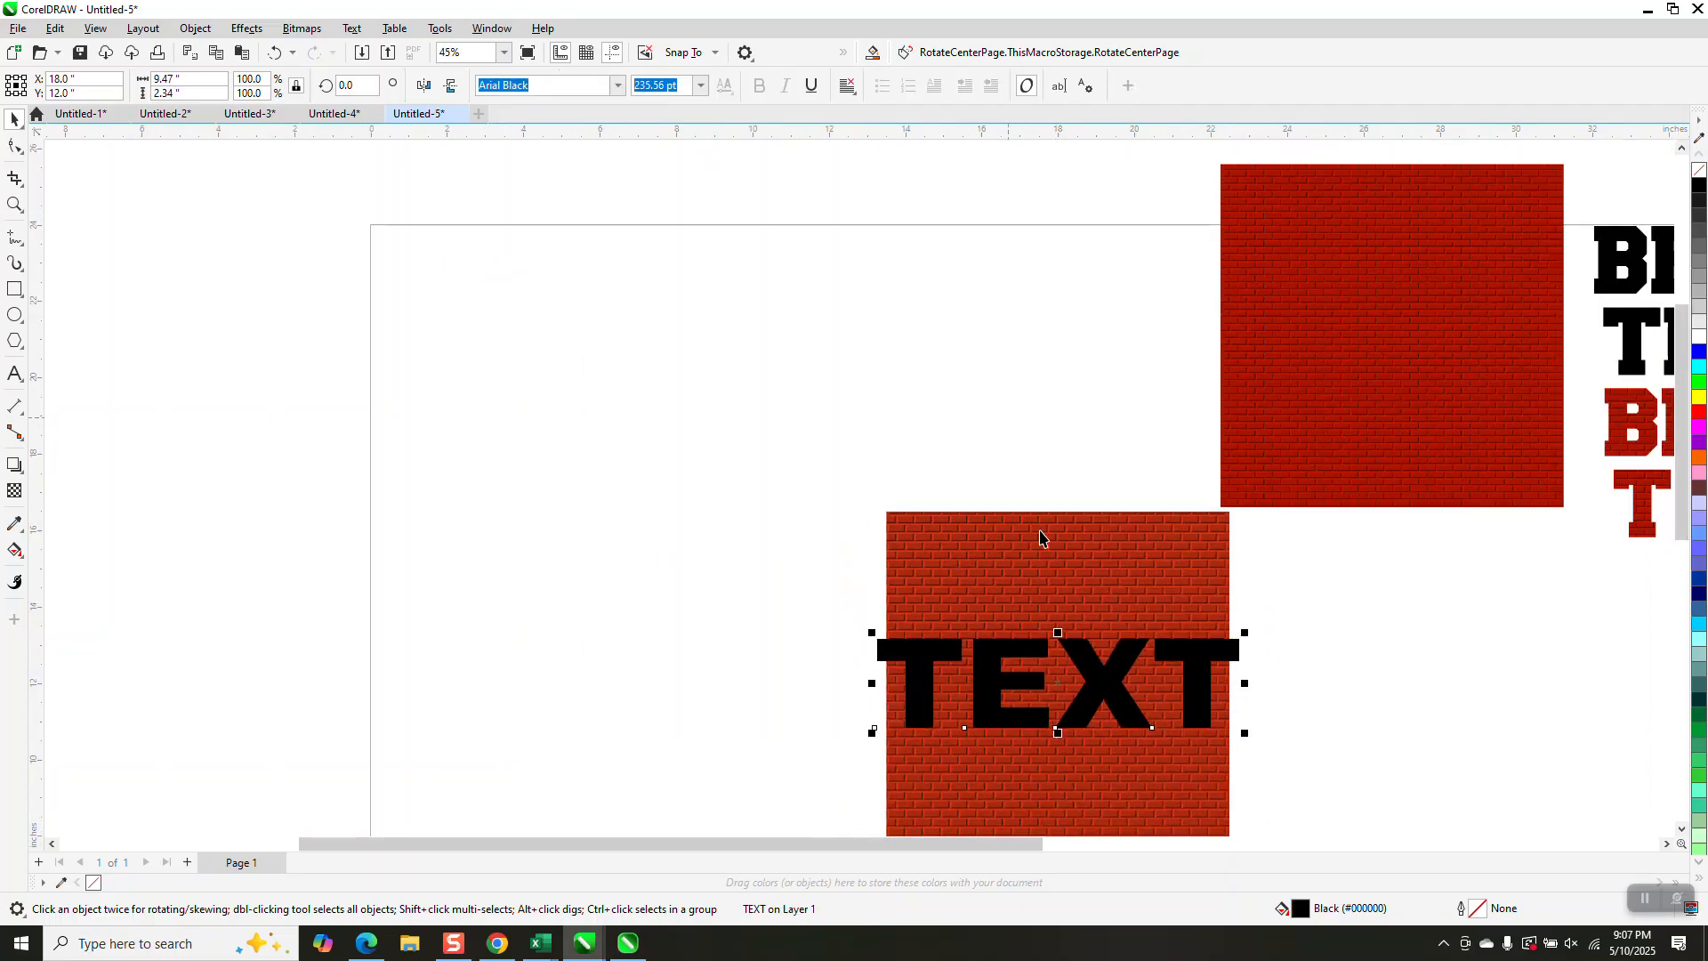
Enlarge the brick square to about 9.68 inches wide and center it on the page again.
left_click(907, 525)
left_click_drag(880, 507, 801, 482)
key("p")
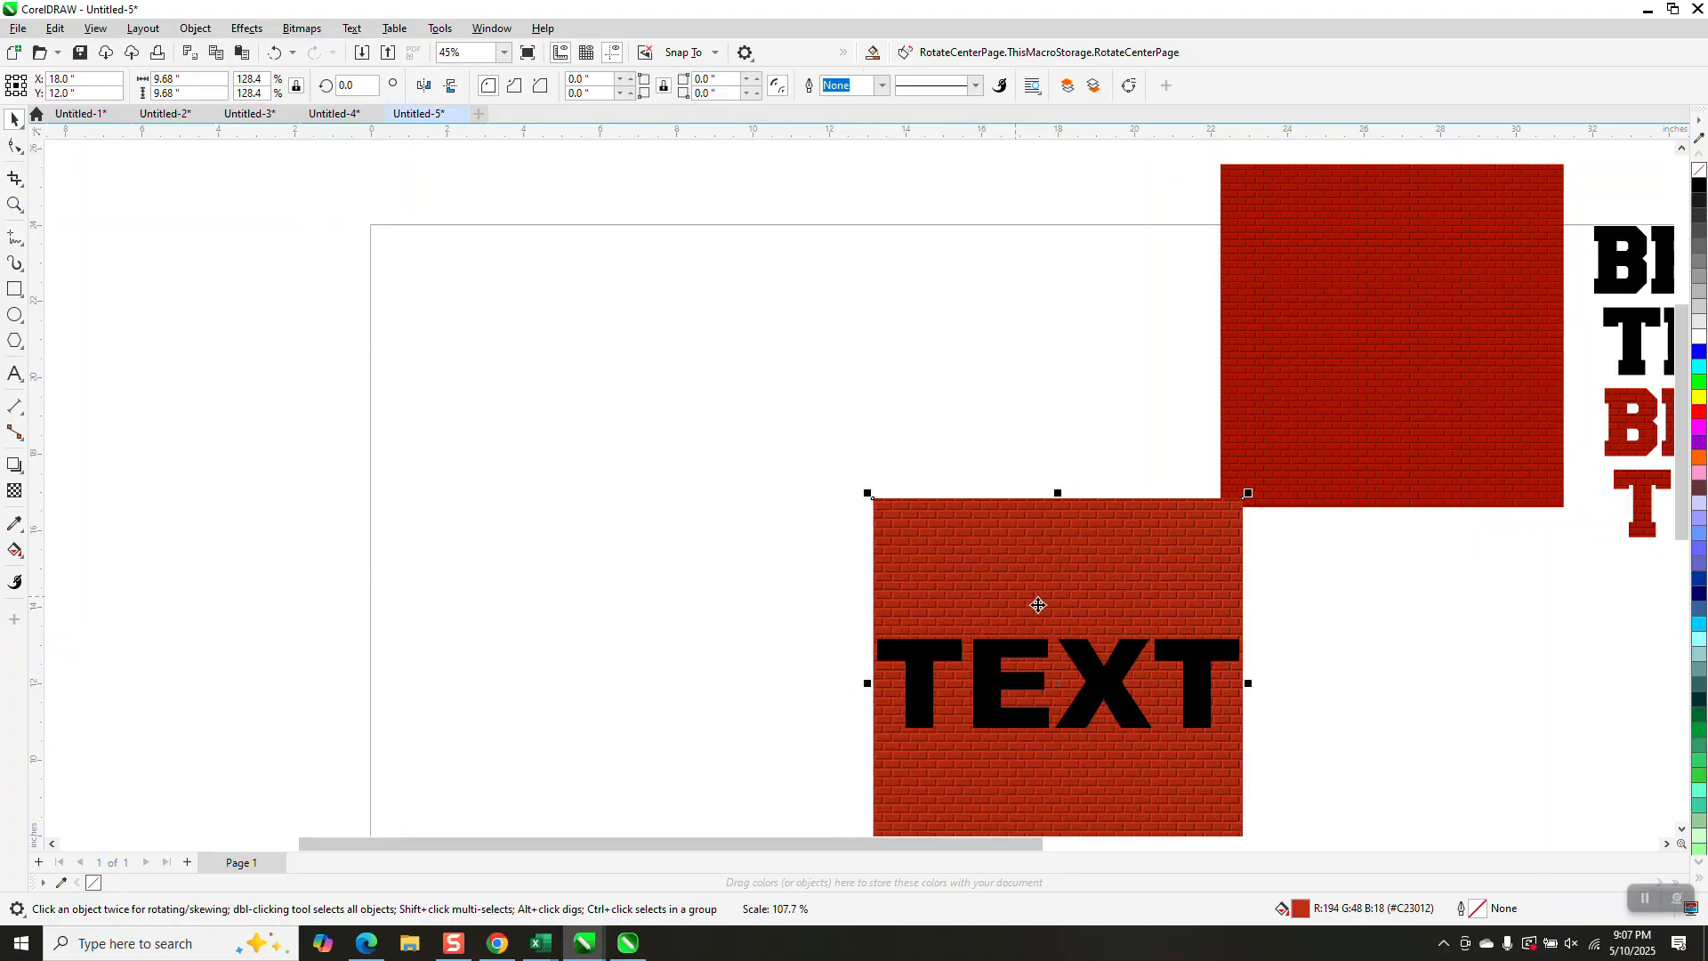
Convert the lettering and the brick square together into a single 300 dpi RGB bitmap.
key("z")
left_click_drag(871, 497, 1288, 930)
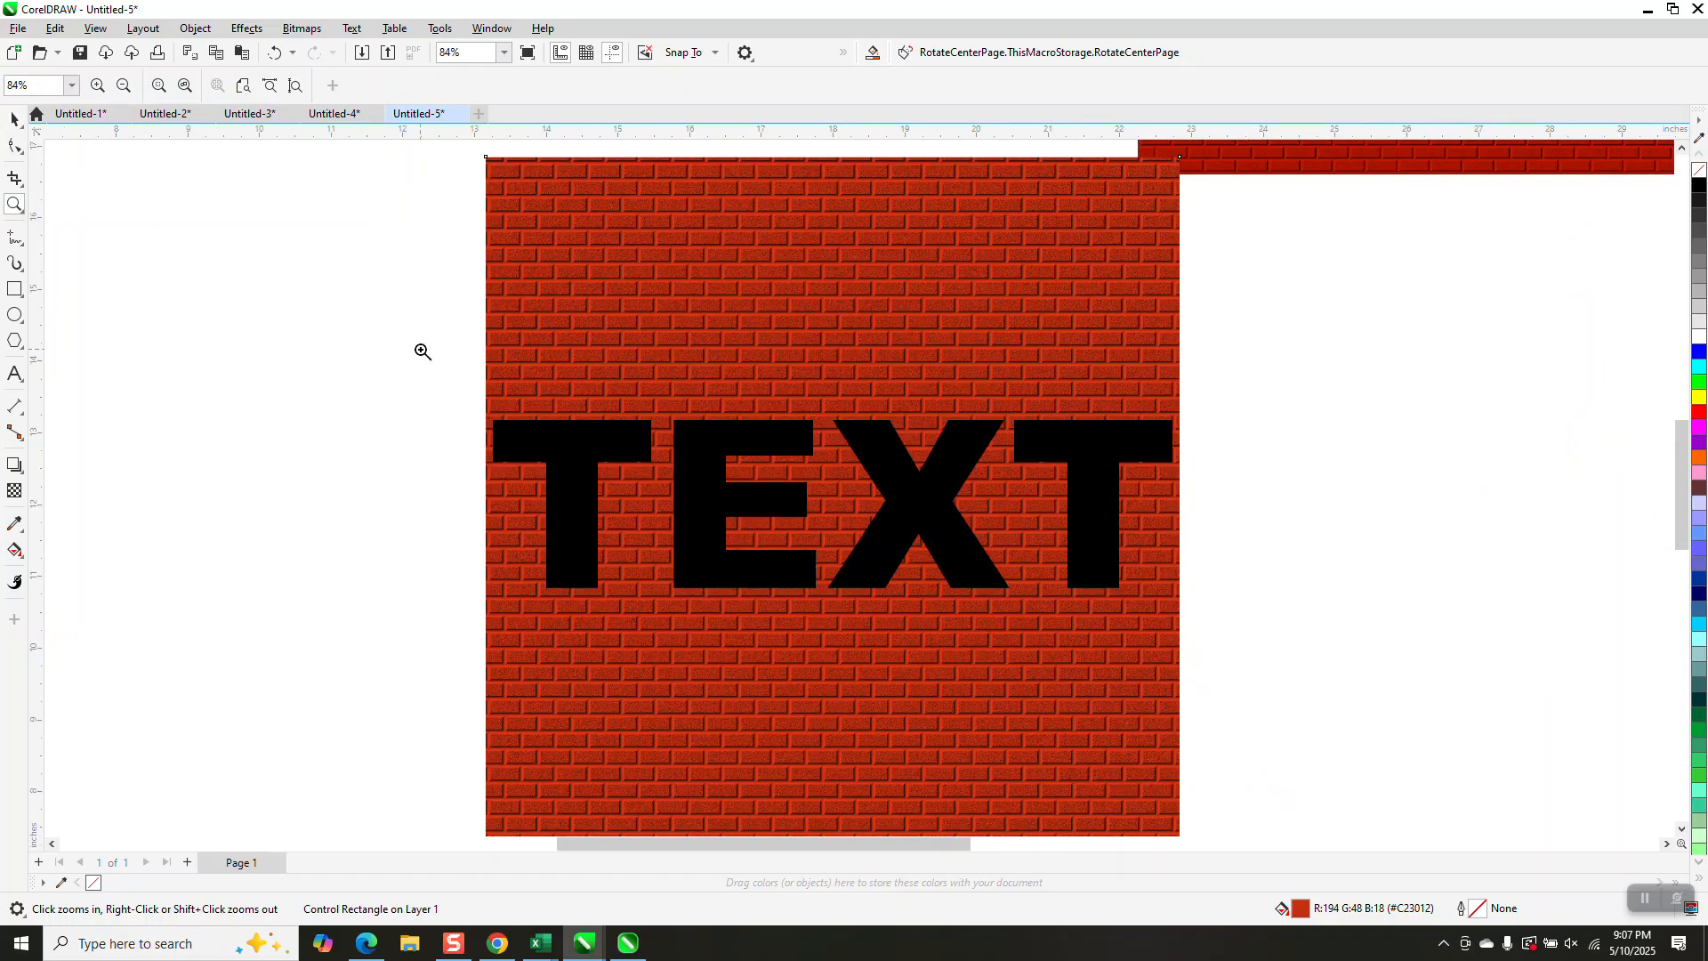
left_click(16, 119)
scroll(471, 348, "down", 3)
left_click_drag(444, 185, 1051, 760)
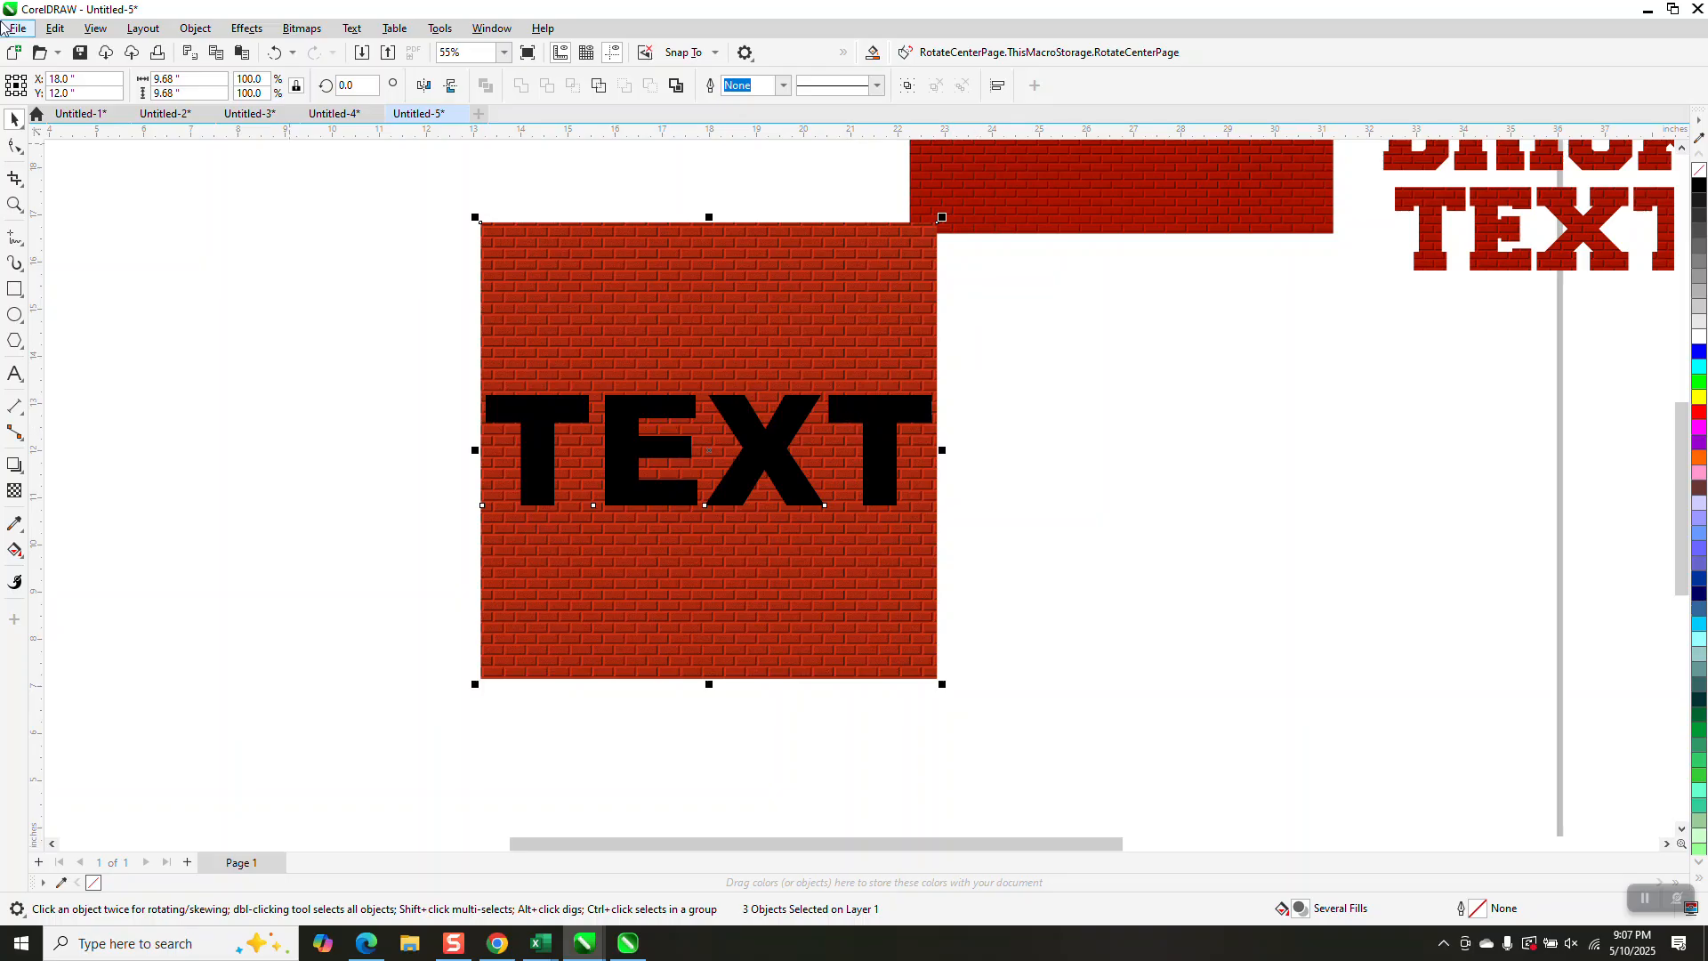
left_click(14, 205)
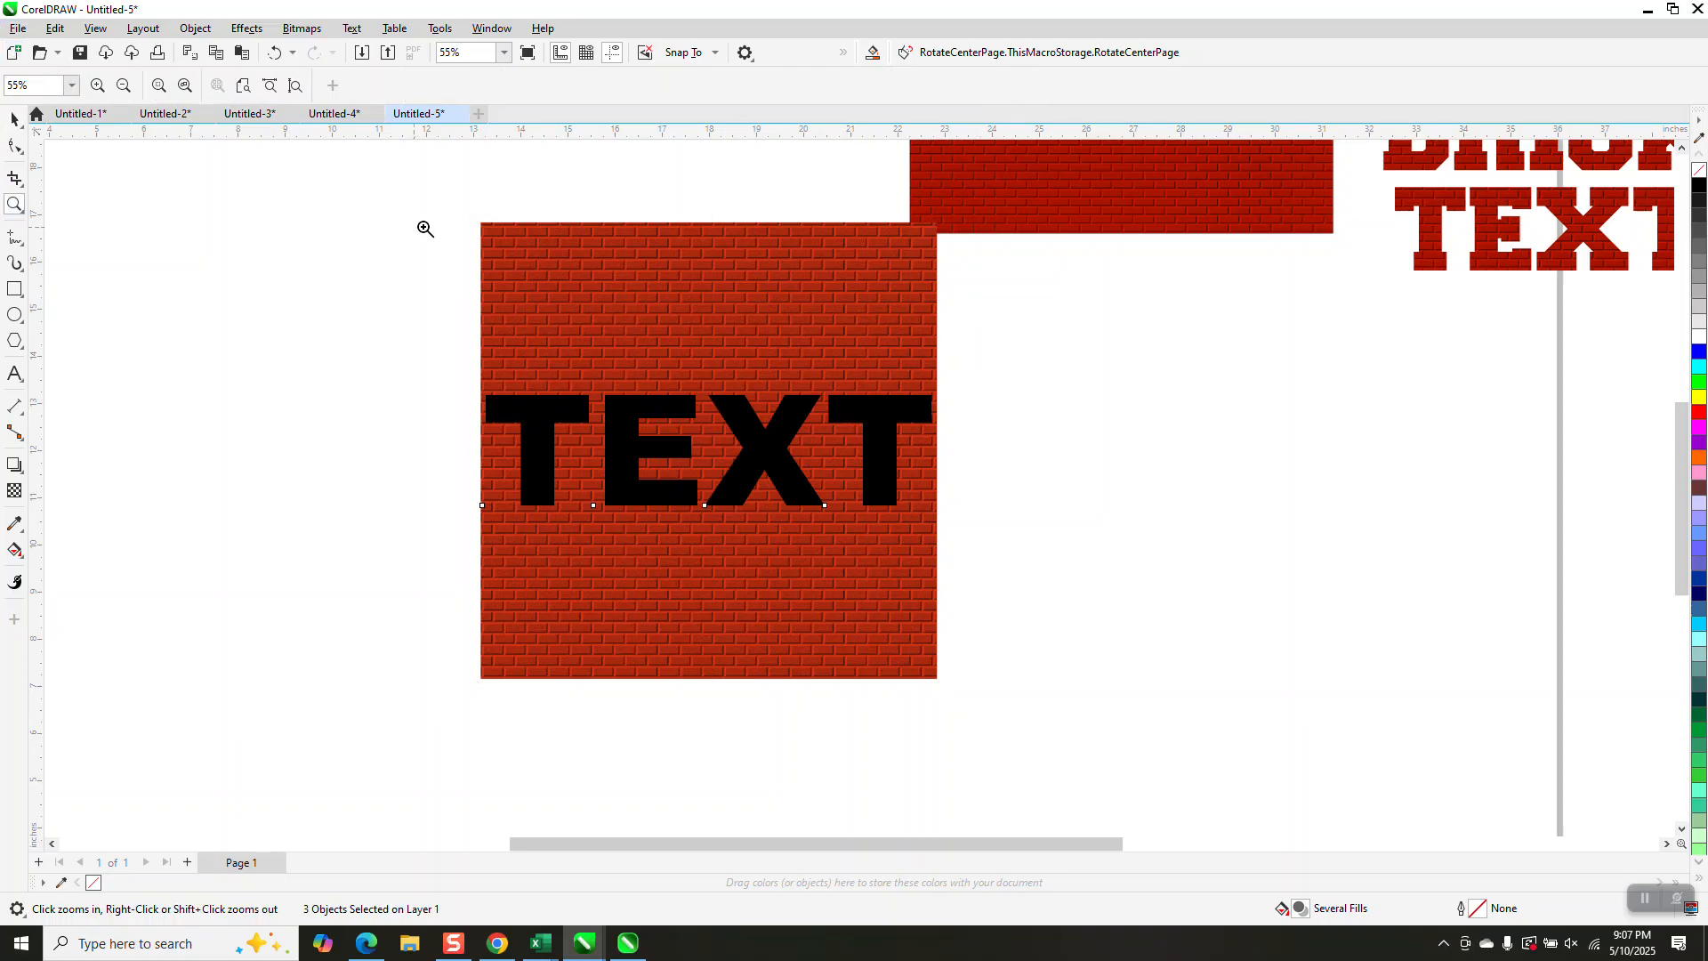
left_click_drag(483, 224, 592, 279)
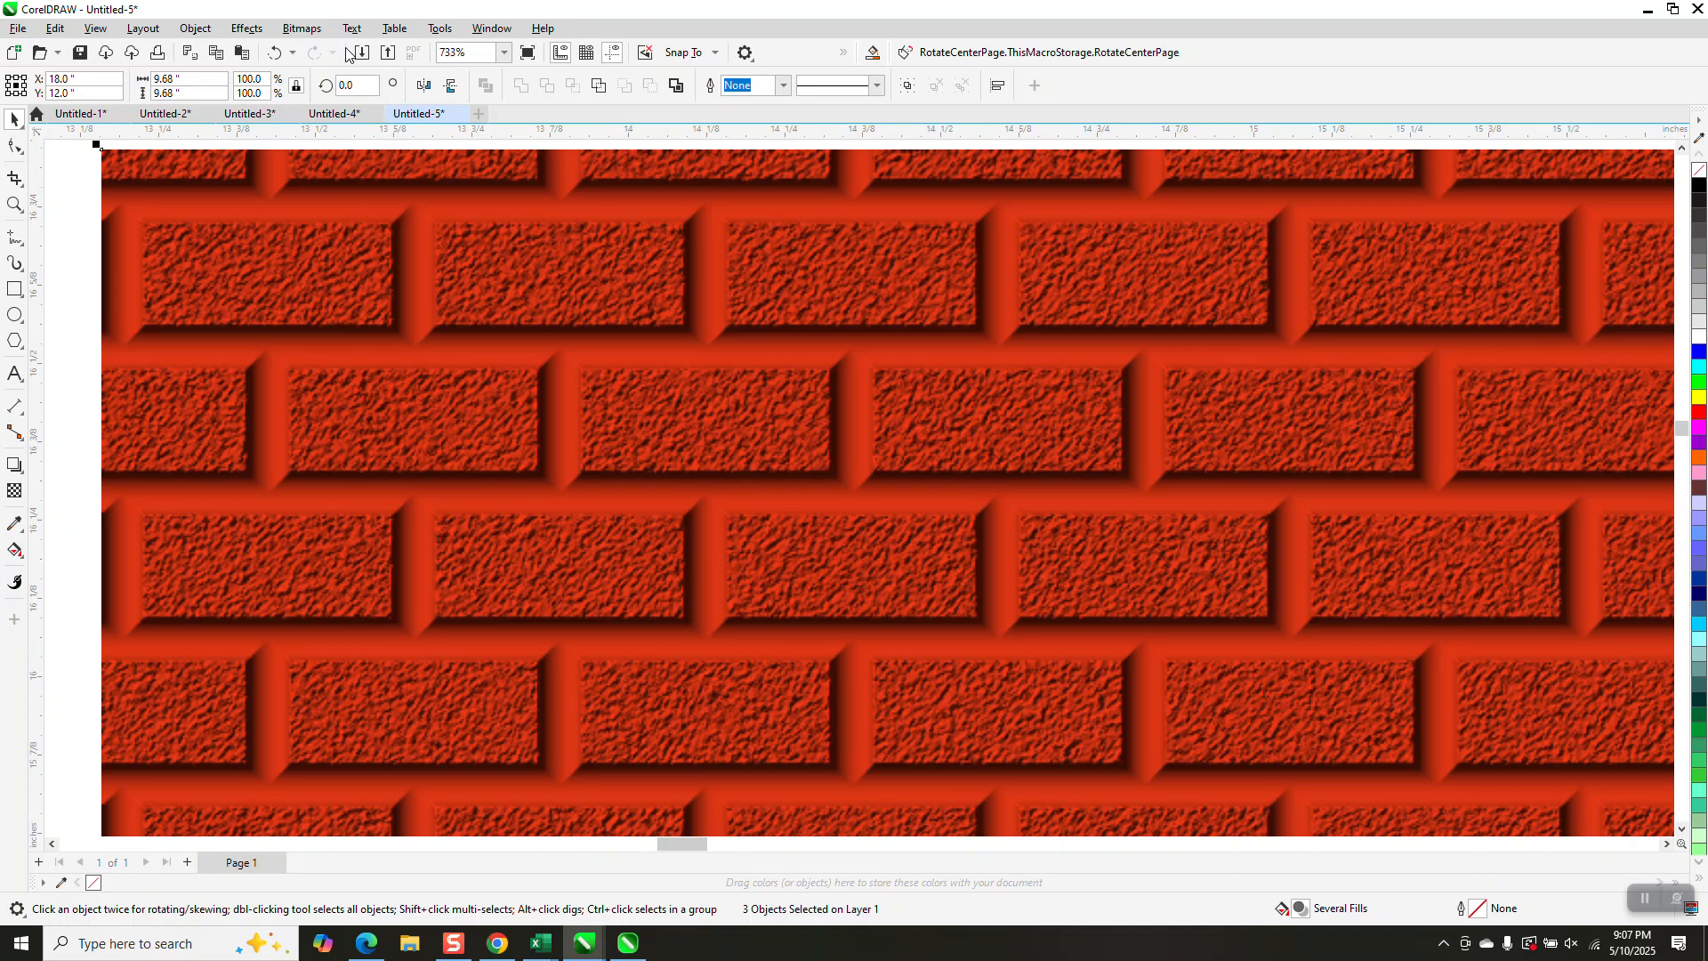
left_click(301, 27)
left_click(331, 53)
left_click(868, 567)
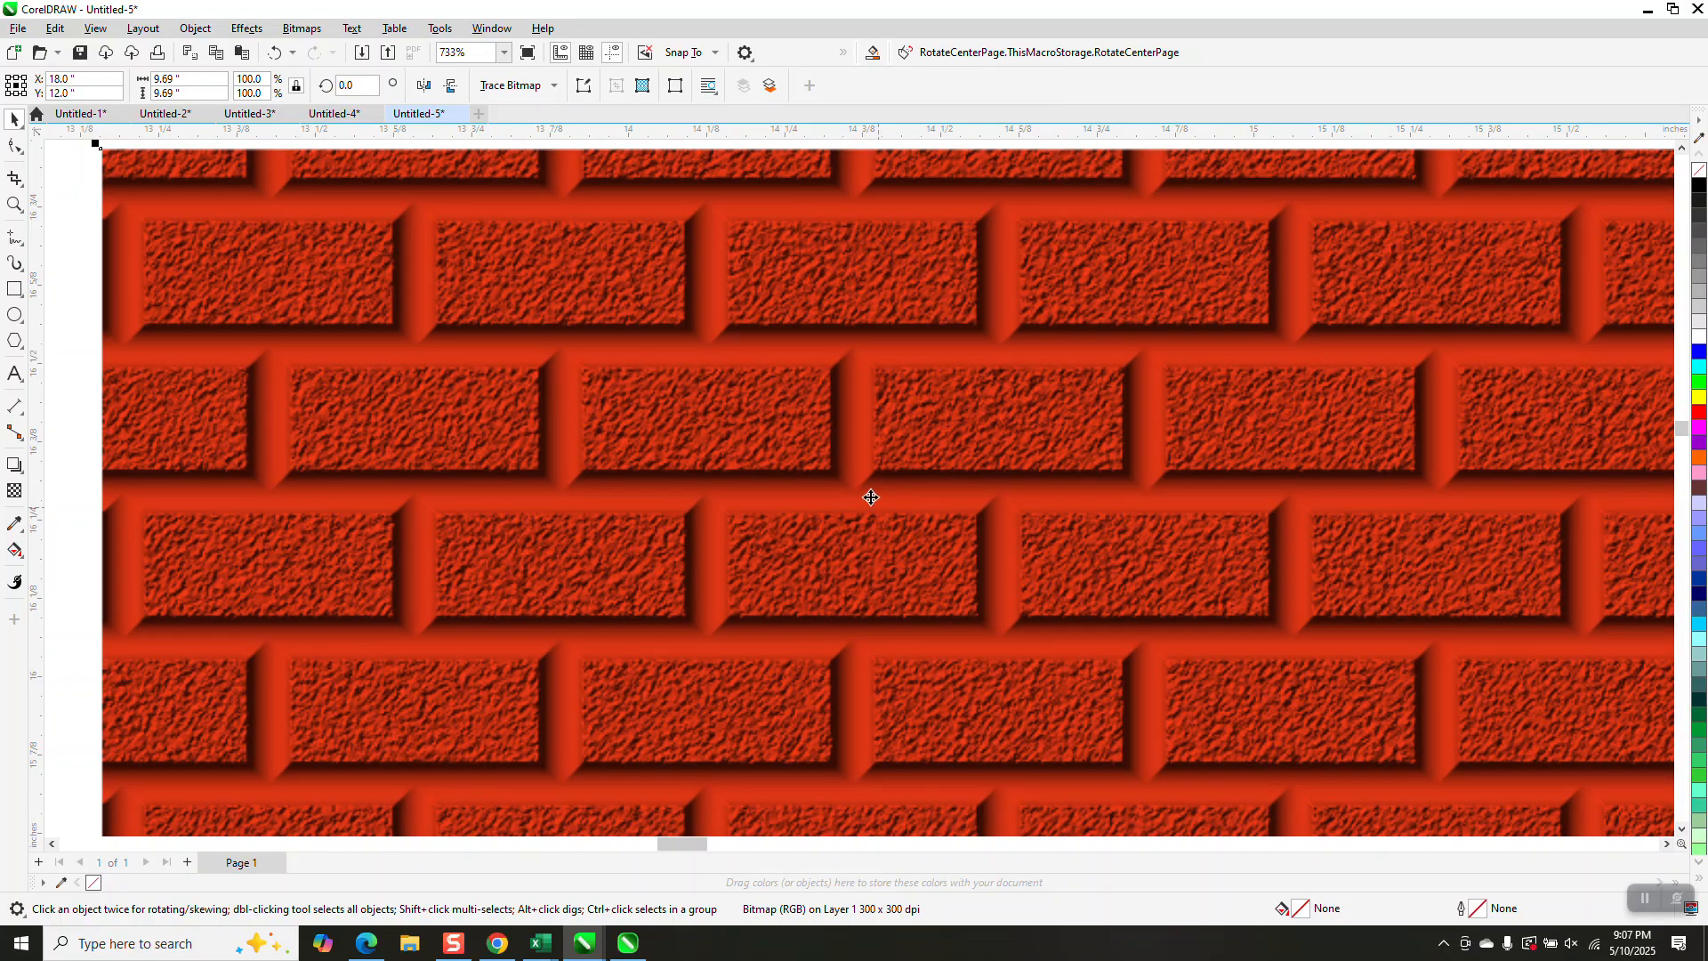
Move the combined brick-and-text bitmap left to about X 10.85, Y 12.38 inches on the page.
scroll(871, 498, "down", 10)
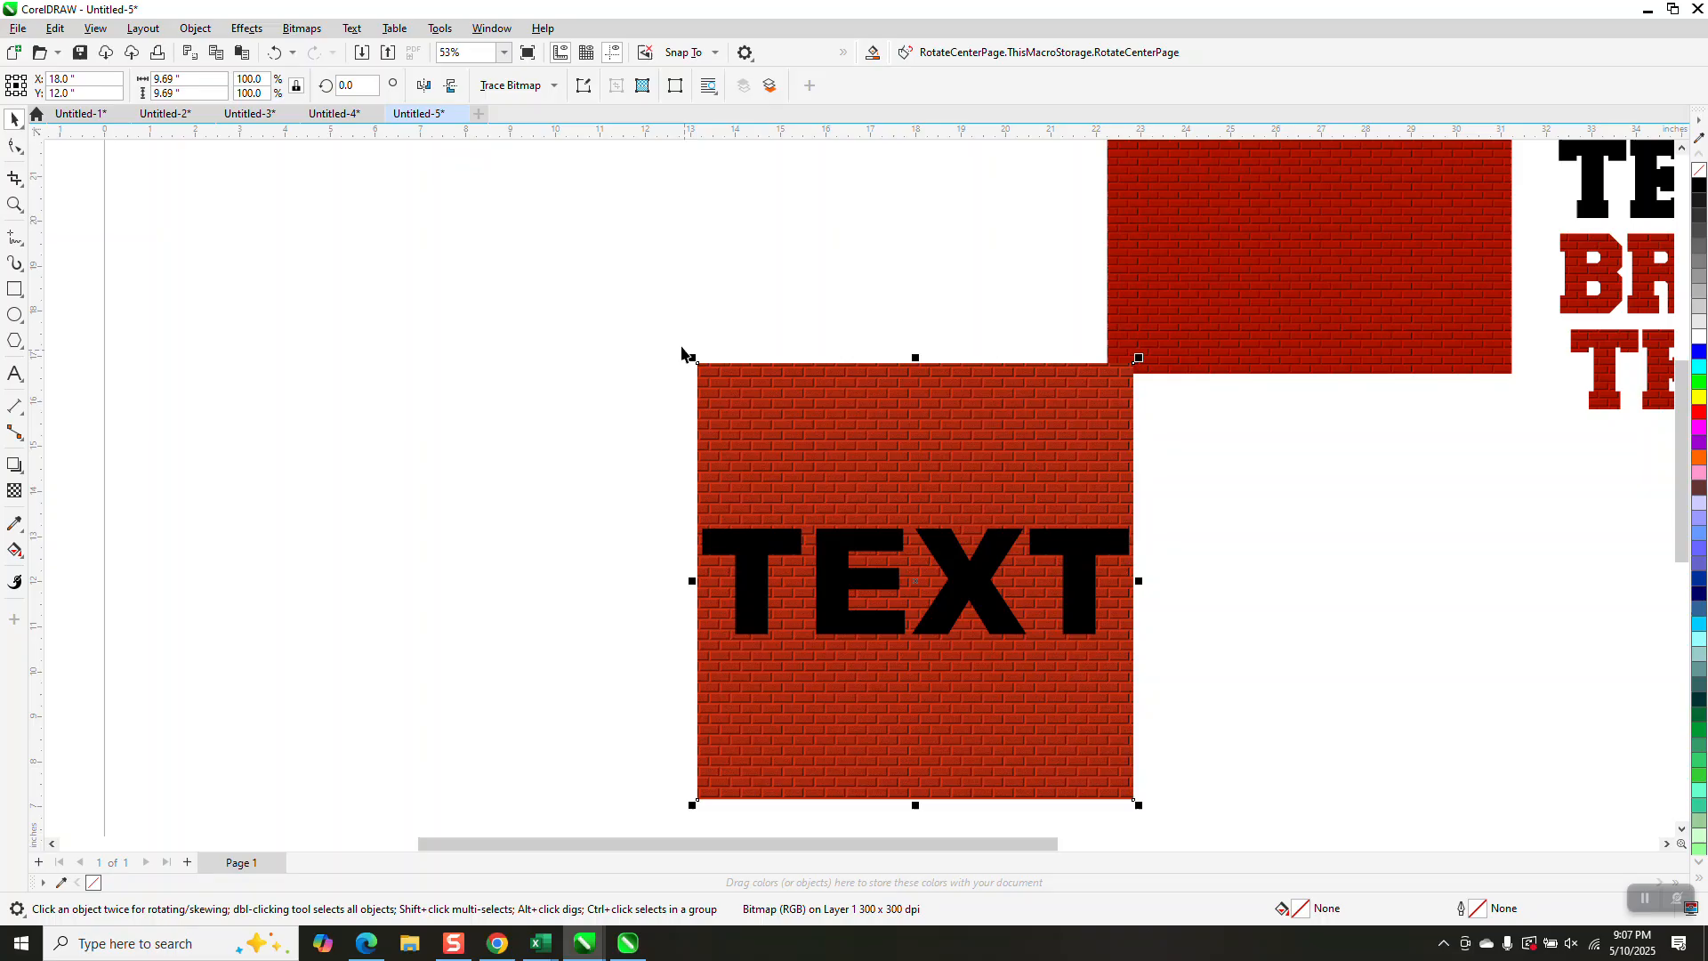
left_click_drag(660, 352, 1170, 786)
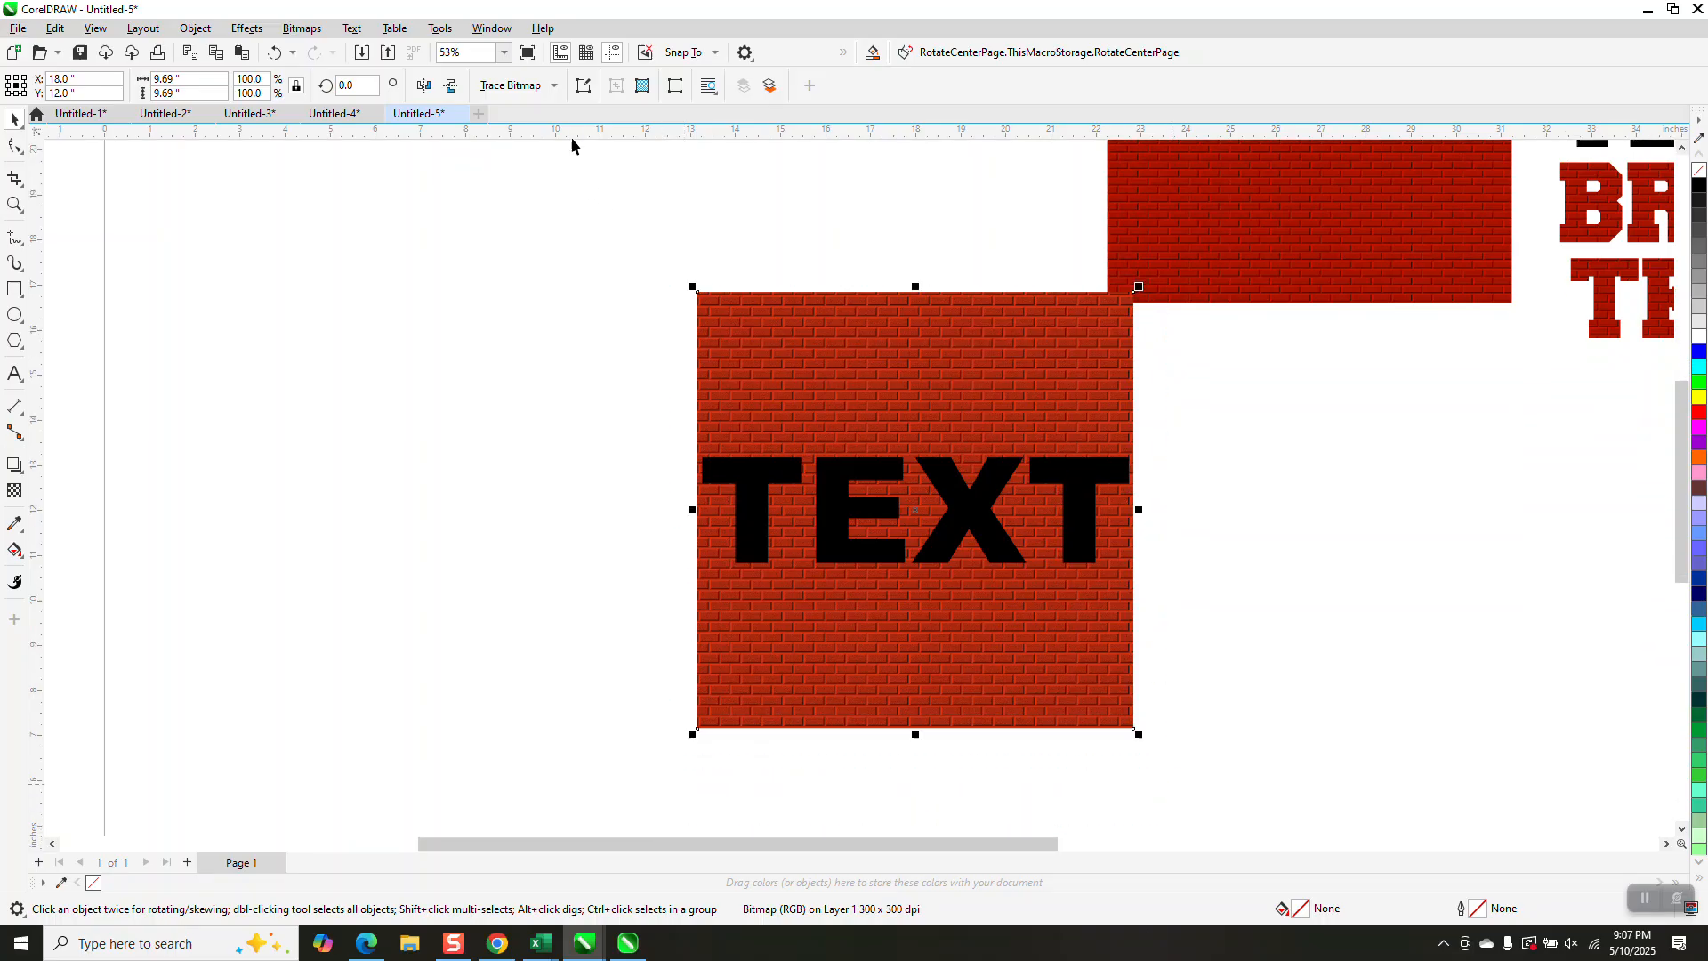
left_click_drag(639, 263, 1265, 762)
left_click(608, 182)
left_click(792, 463)
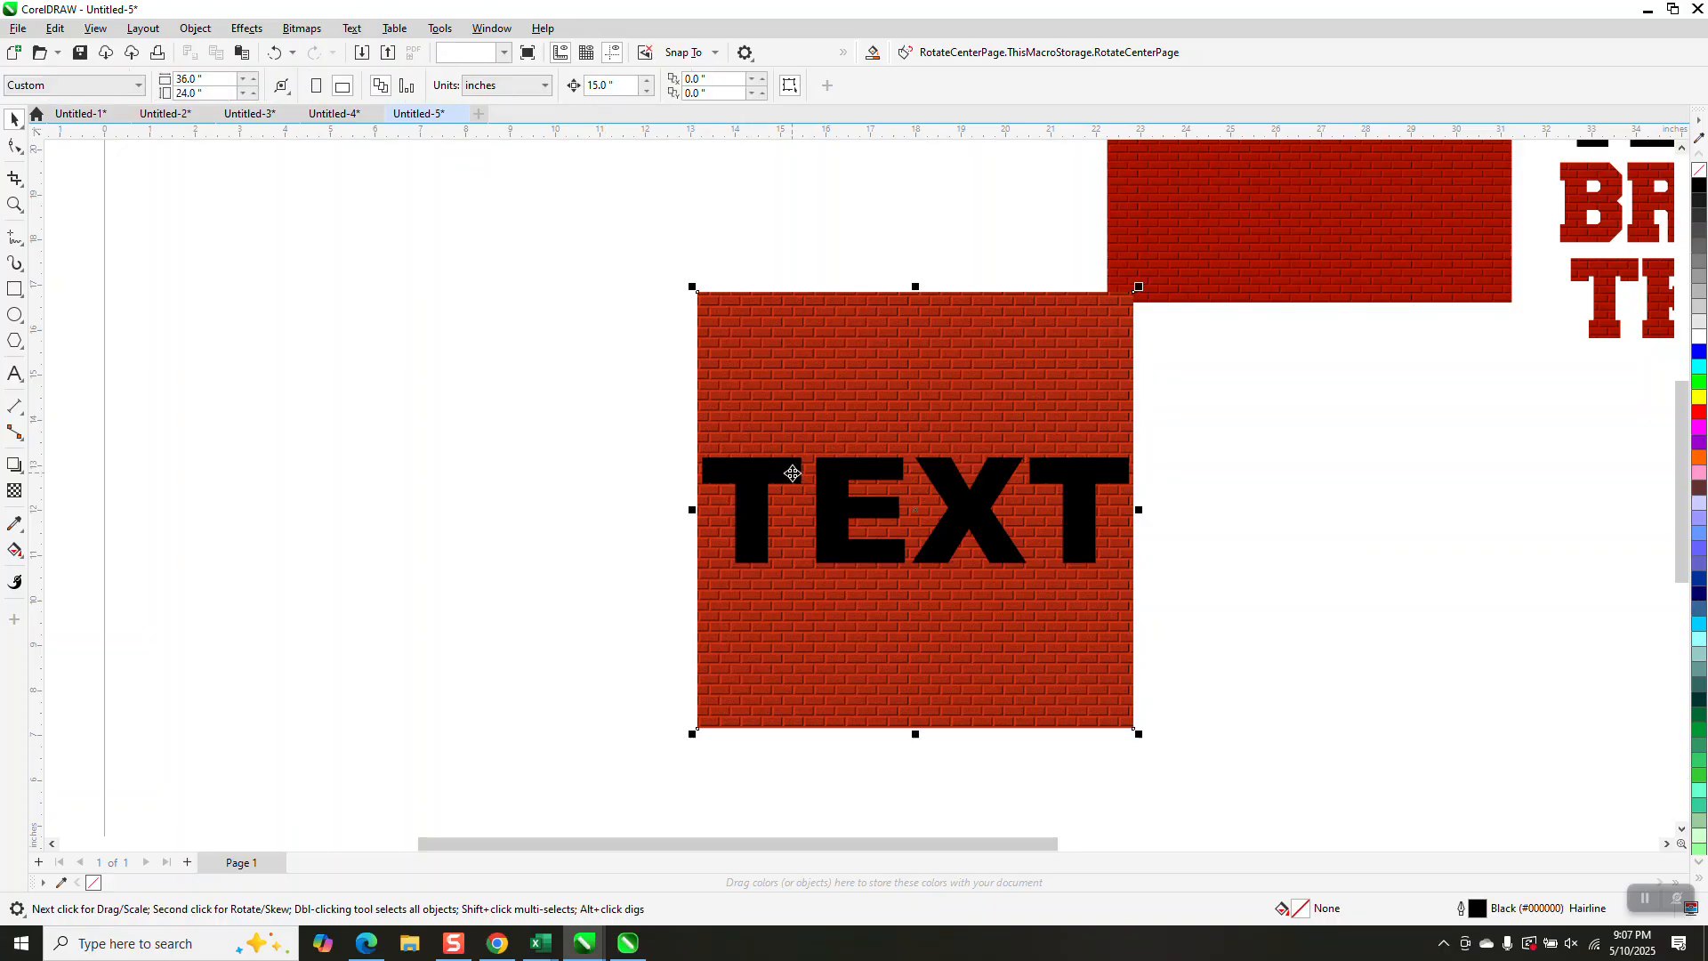
left_click(678, 428)
left_click_drag(726, 469, 404, 452)
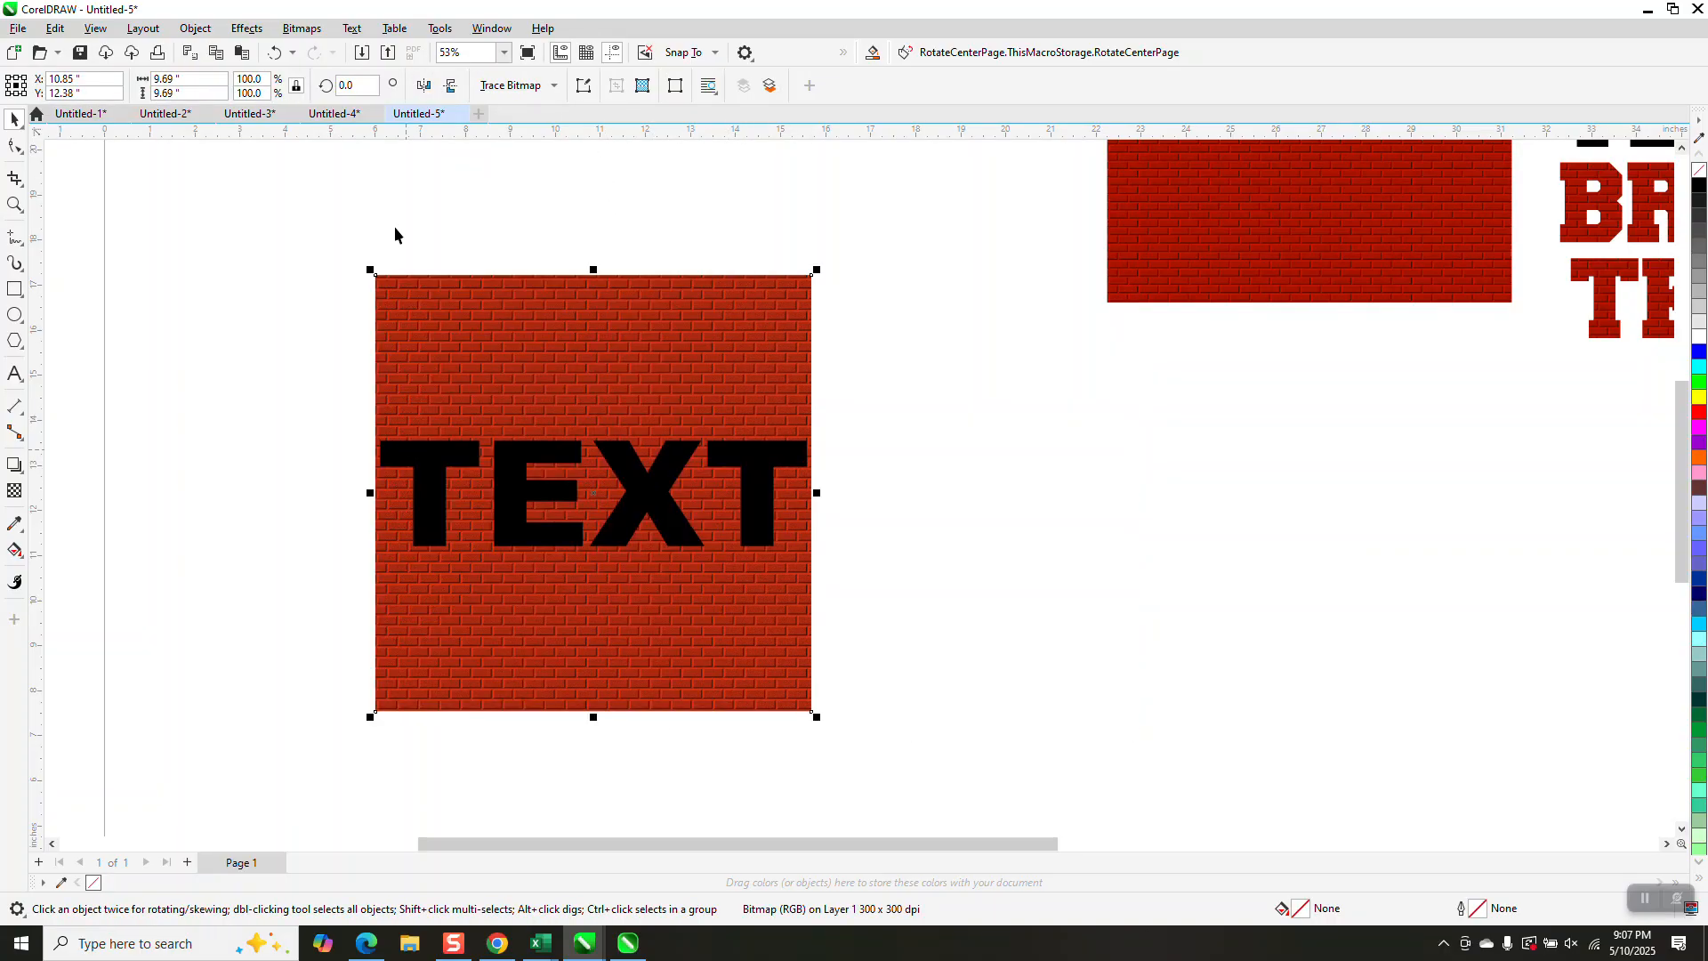
Undo the bitmap's move and conversion back past the square's last enlargement, and redo only that enlargement.
left_click(274, 56)
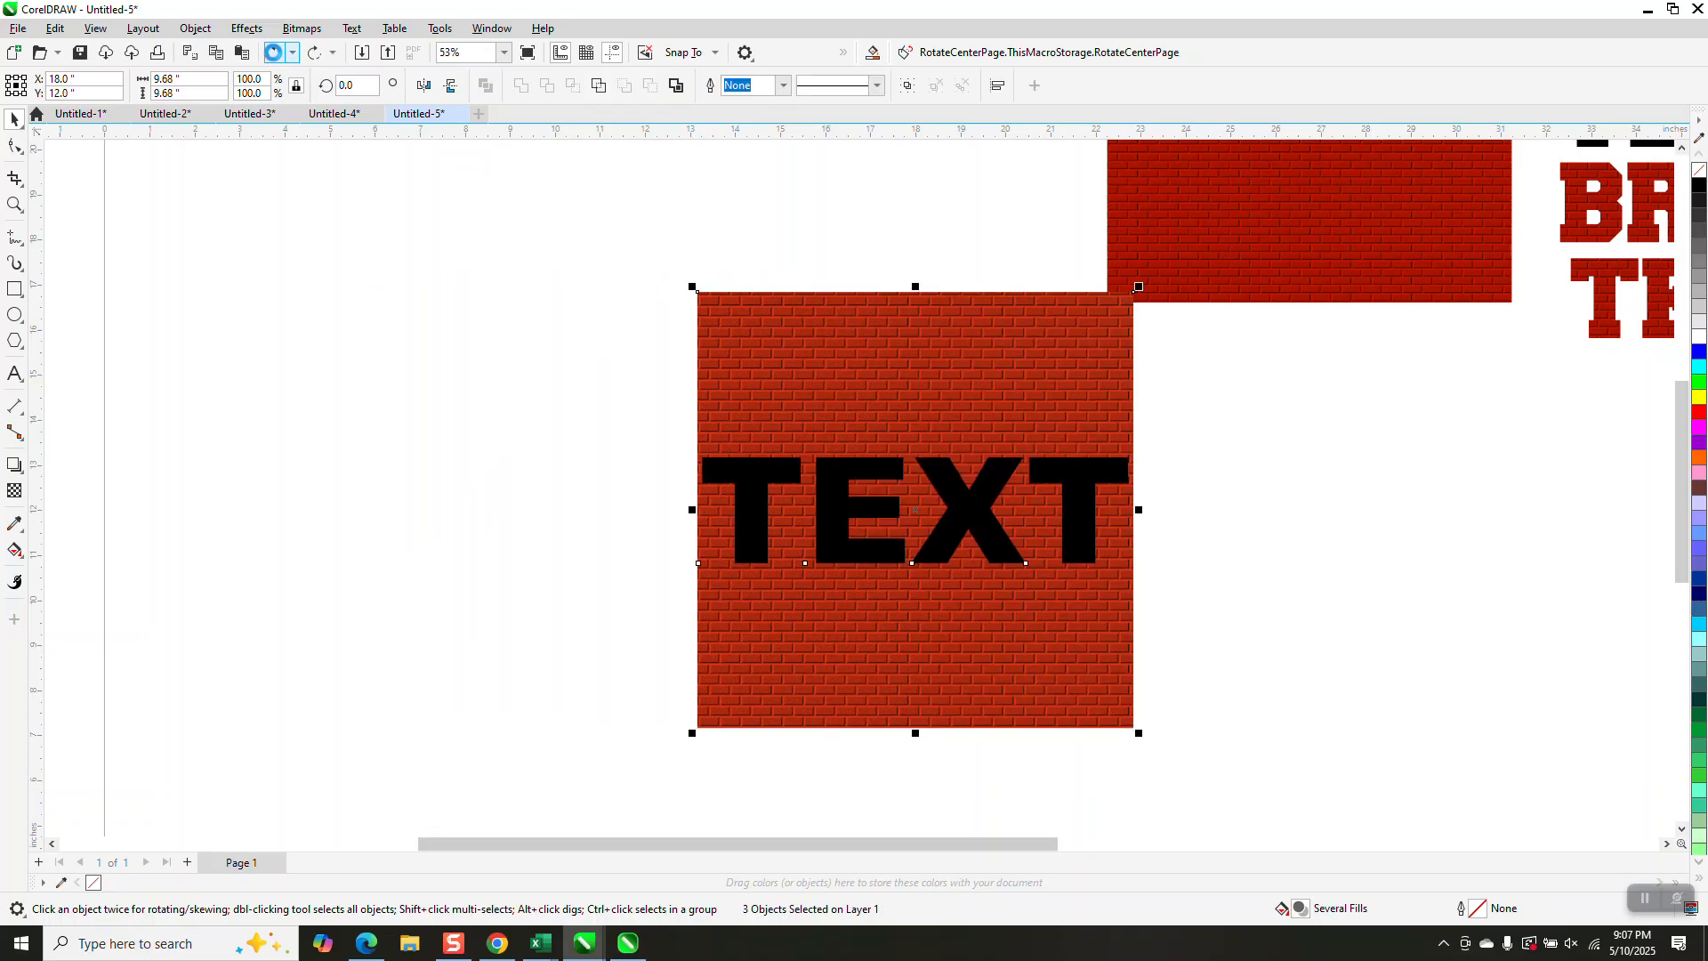
left_click(274, 53)
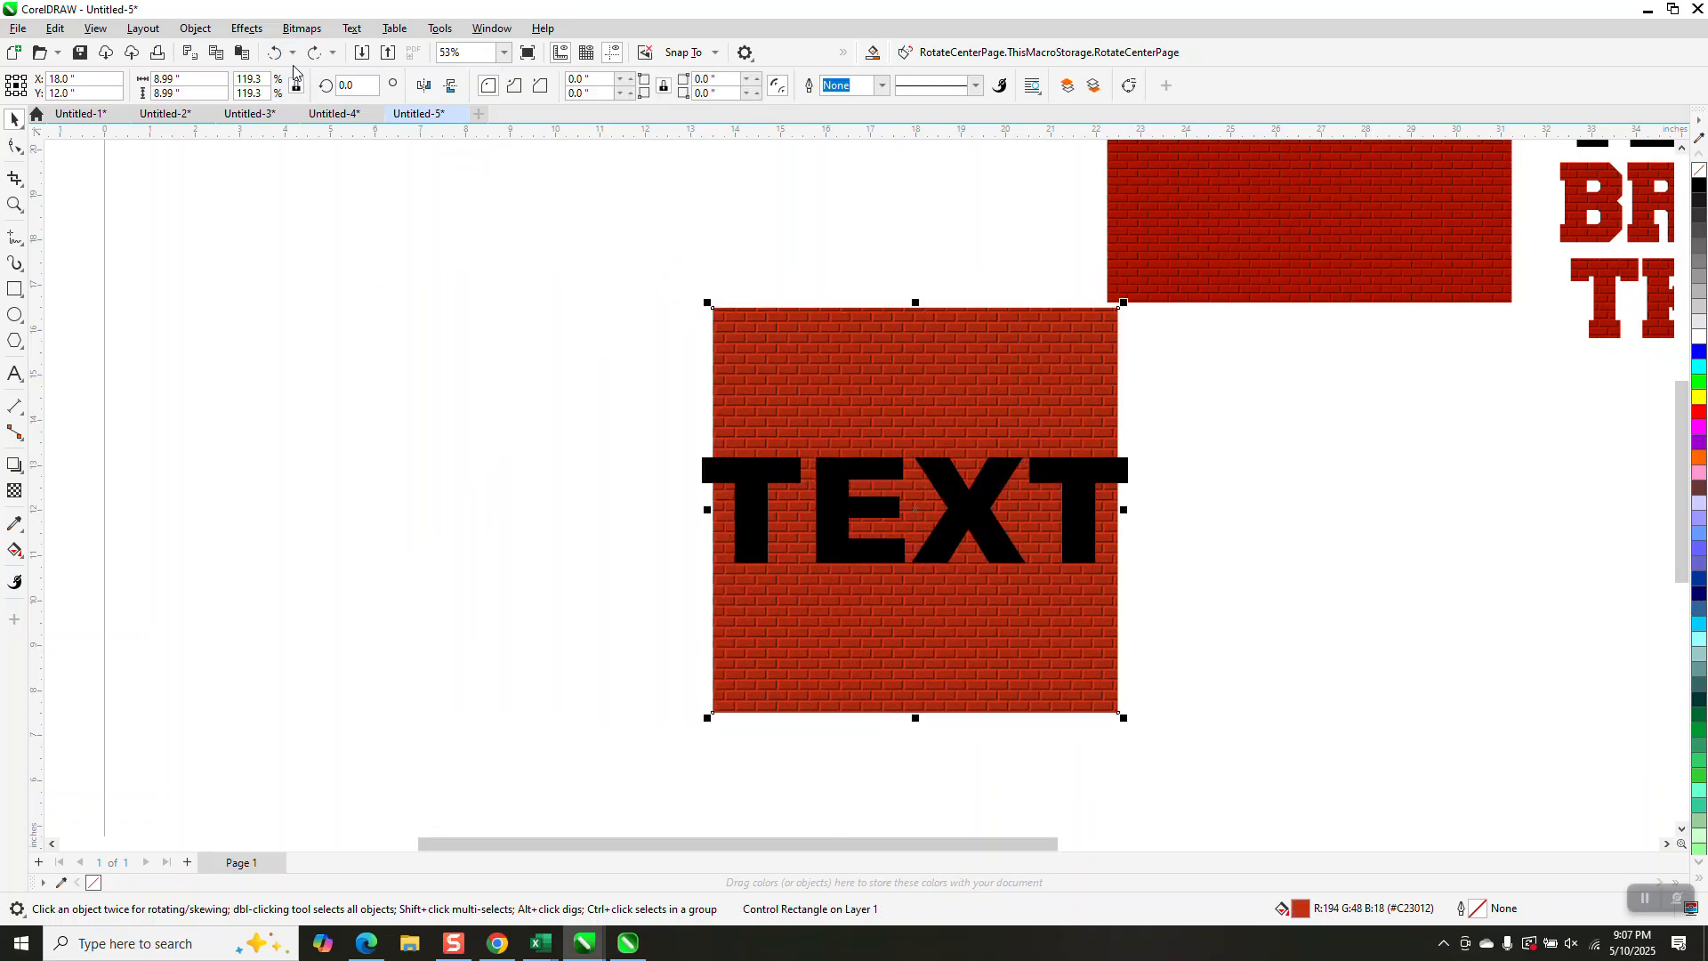
left_click(313, 54)
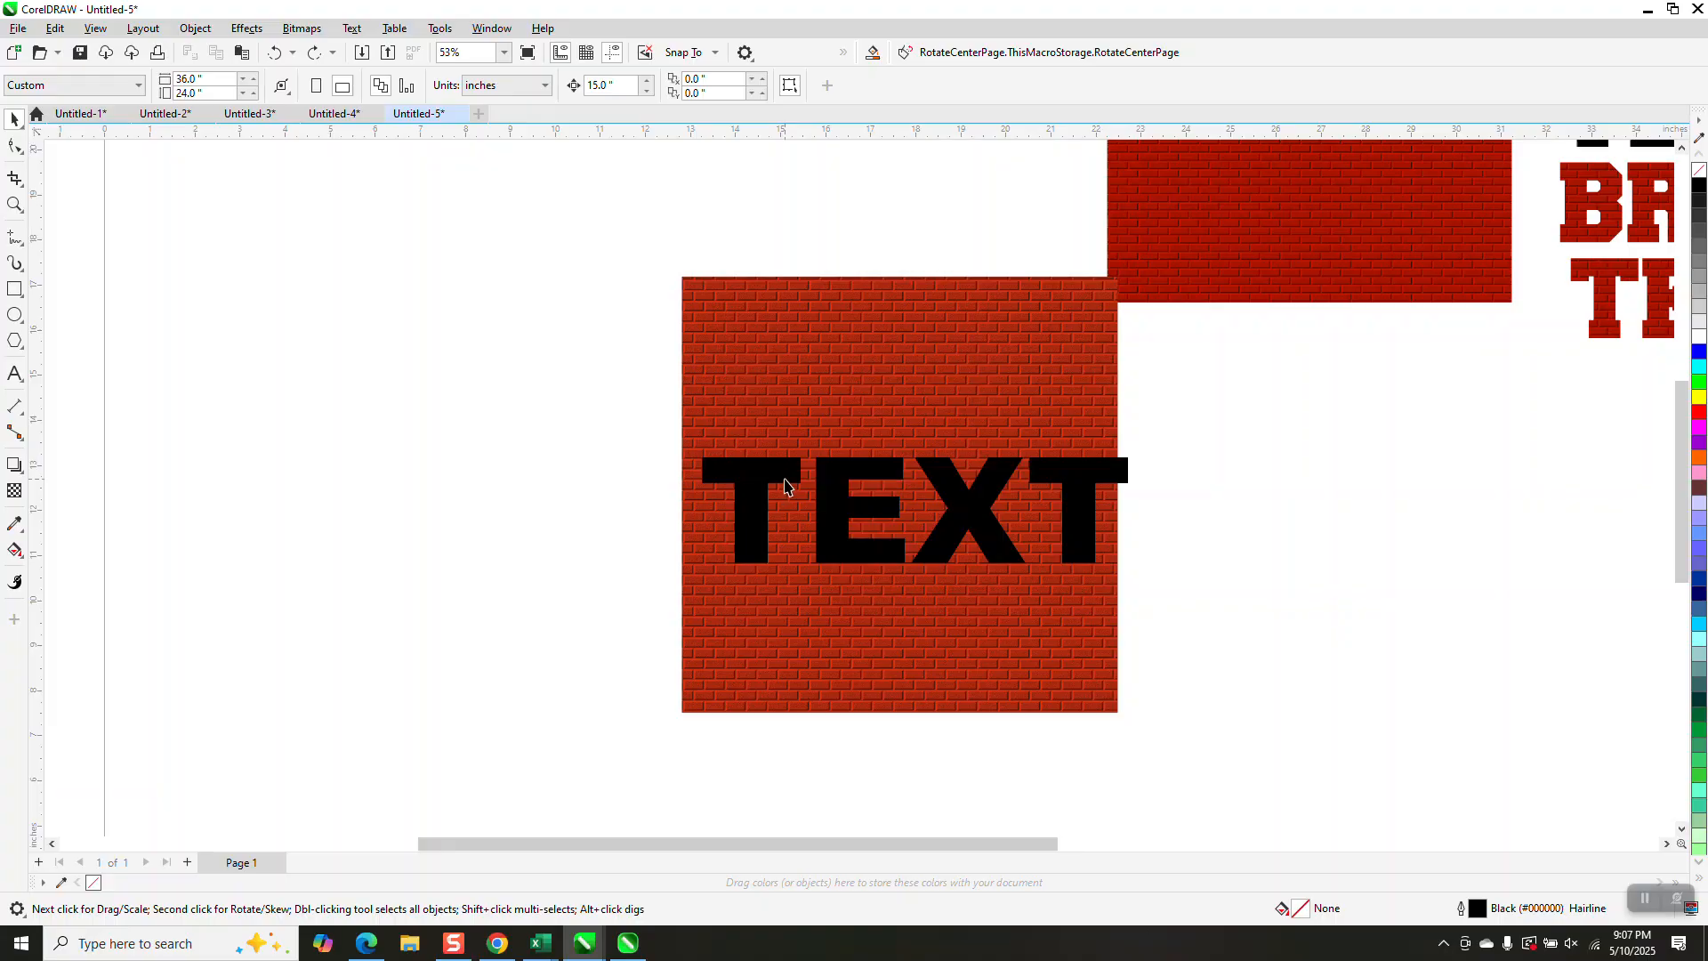
Move the black lettering off the brick square and enlarge the square proportionally to about 11.07 inches wide.
left_click_drag(784, 485, 298, 450)
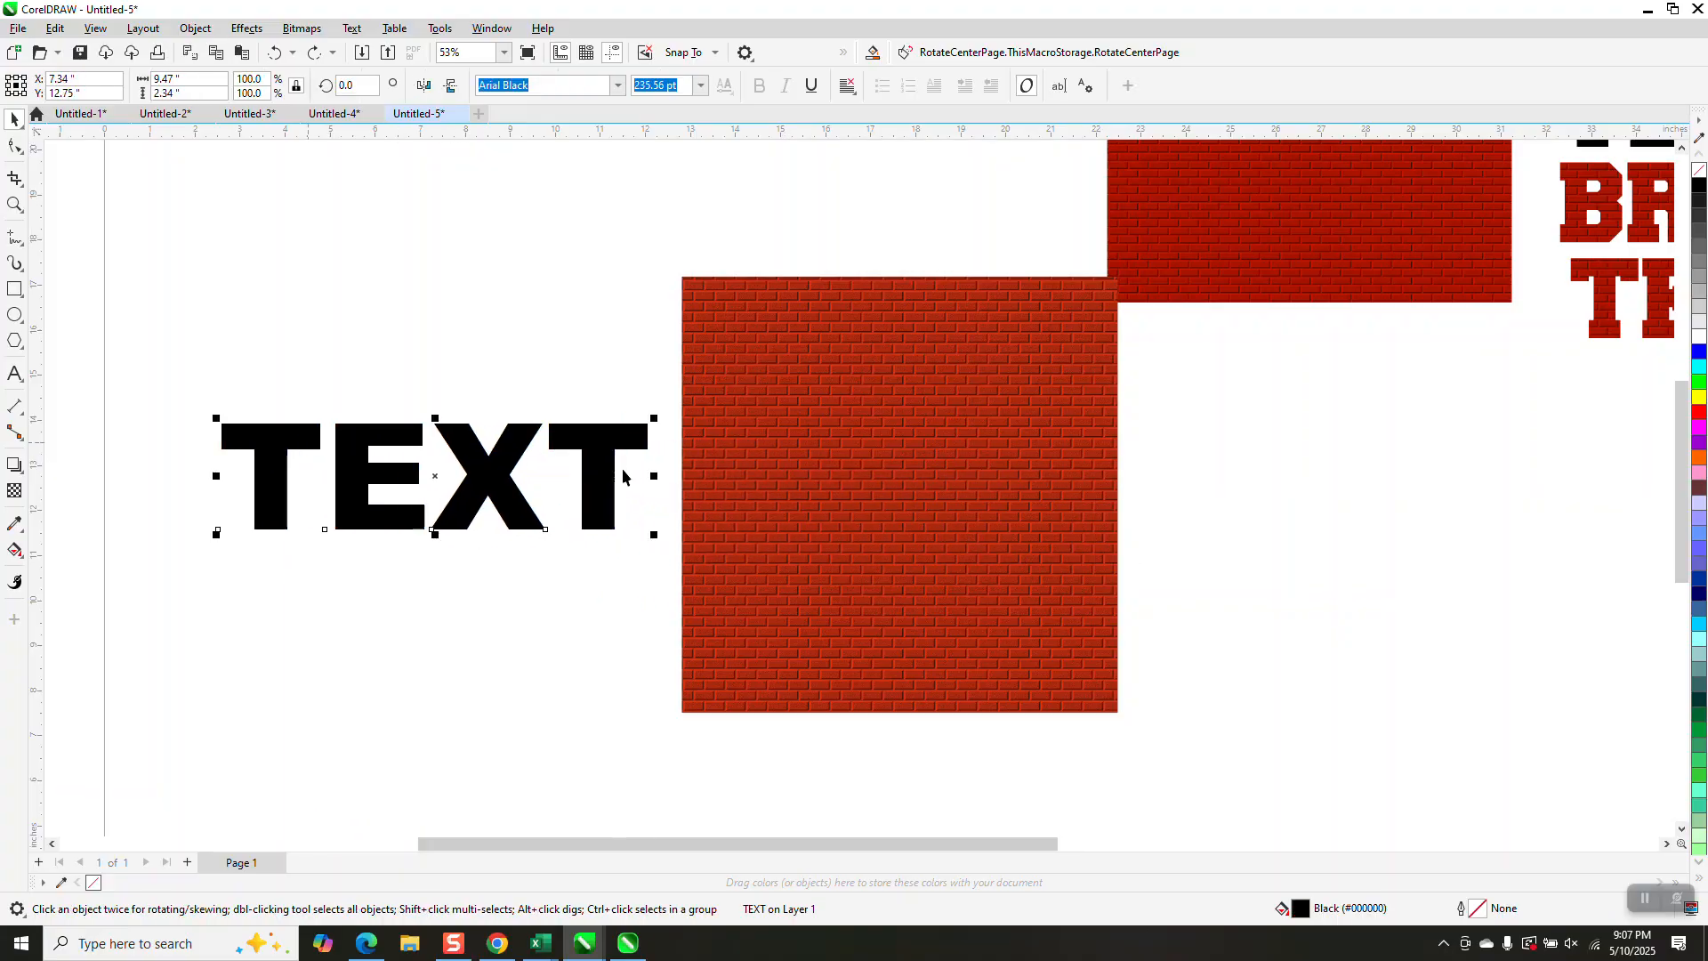
left_click(742, 474)
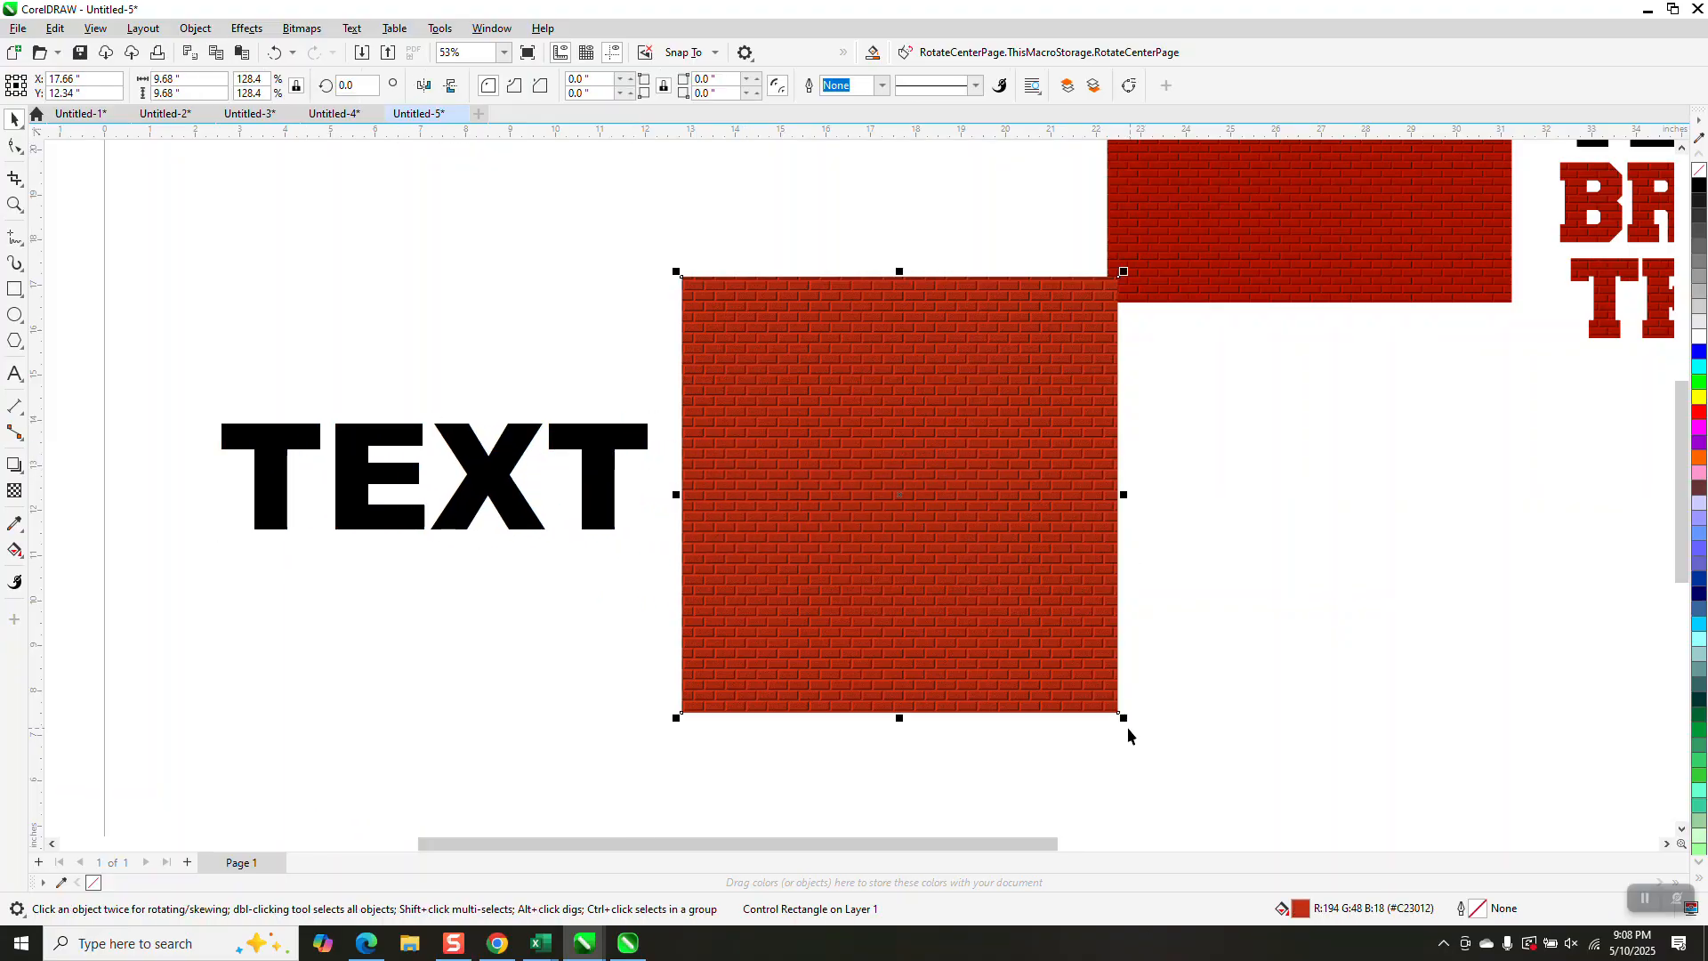
left_click_drag(1122, 718, 1242, 780)
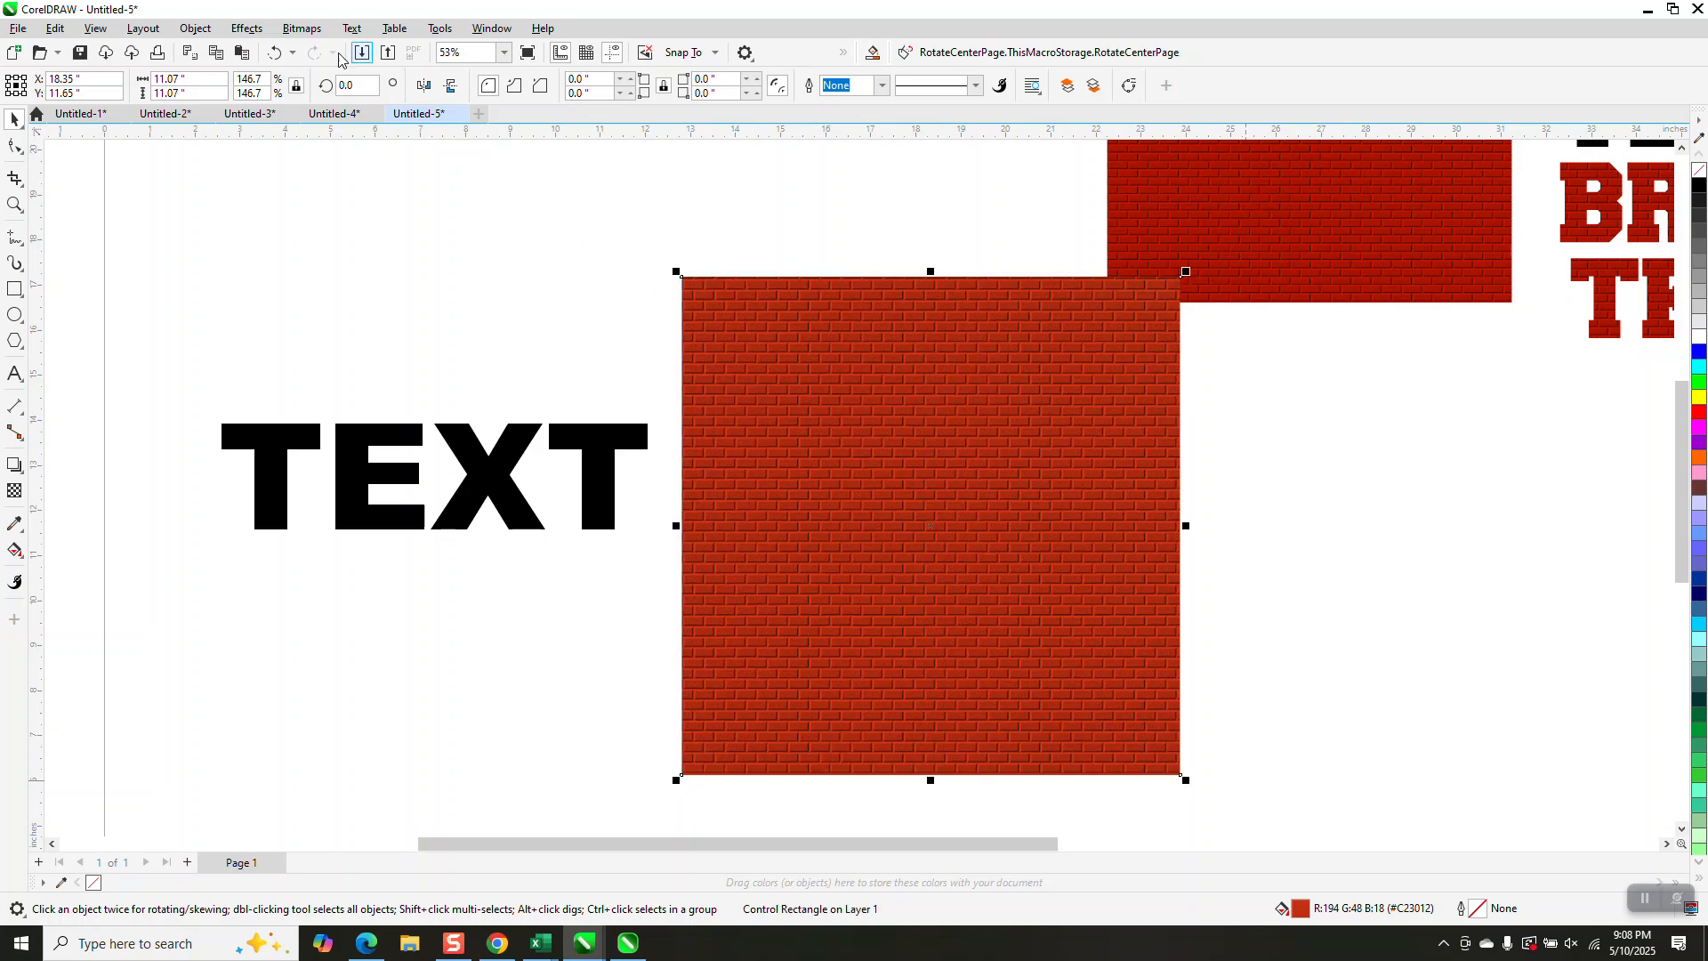
Convert only the brick square to a 300 dpi RGB bitmap, and center the lettering on the page over it.
left_click(258, 32)
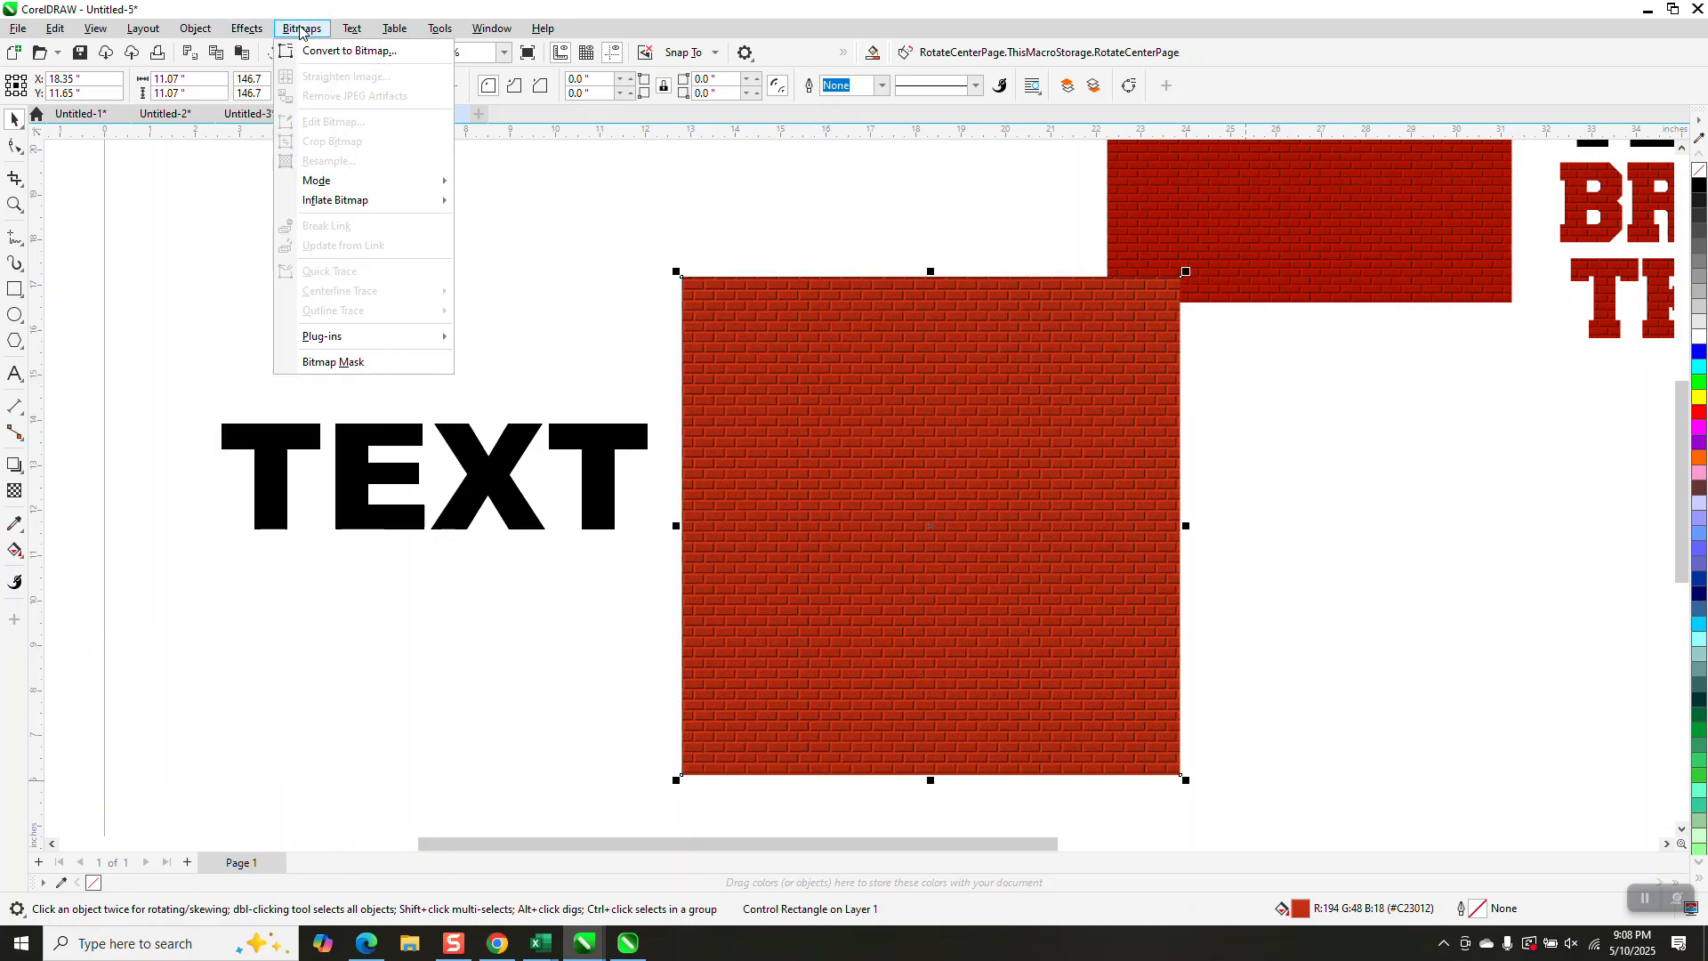
left_click(318, 52)
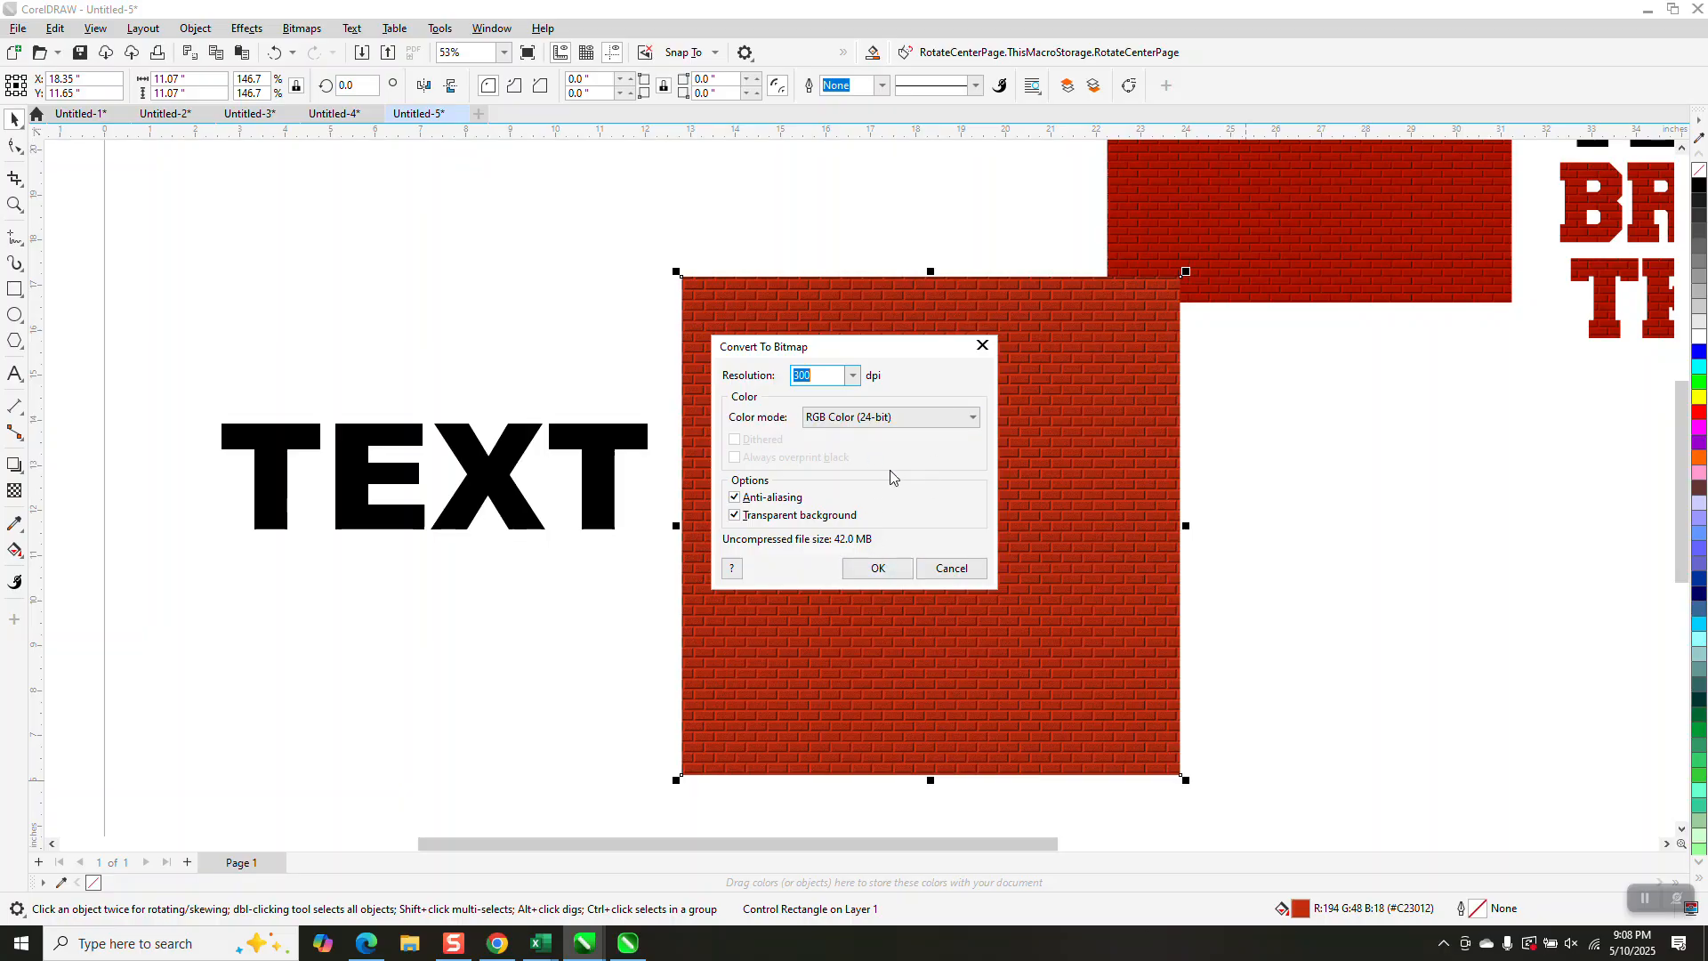
left_click(876, 570)
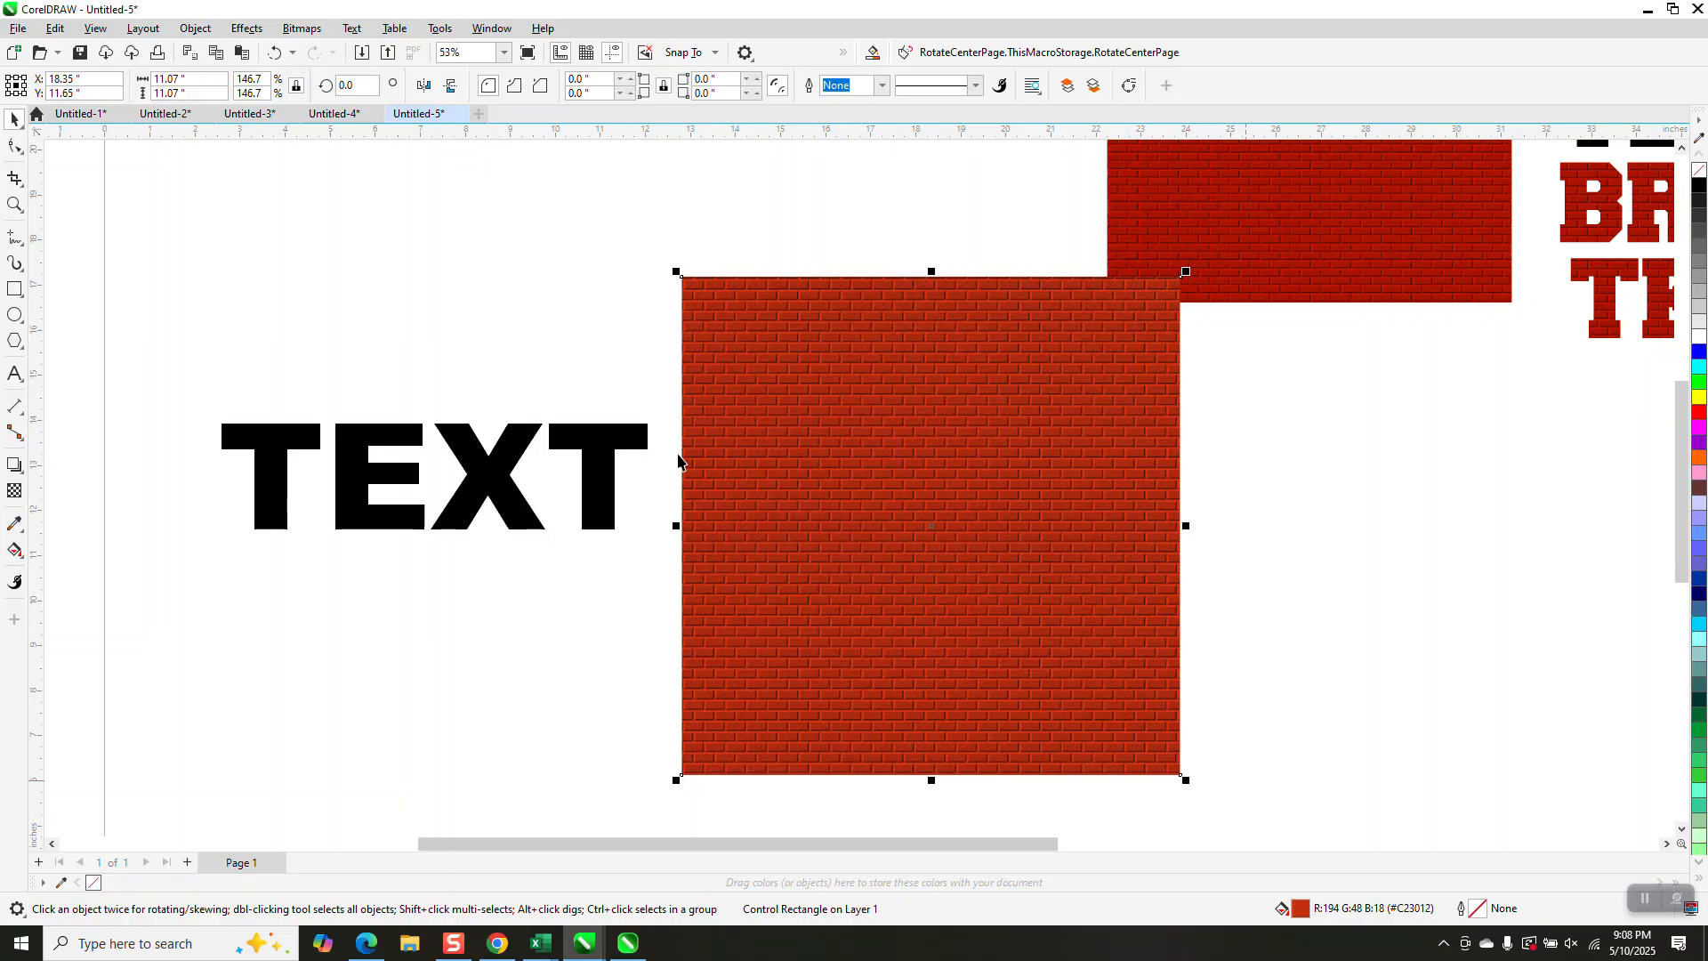
left_click(620, 442)
key("p")
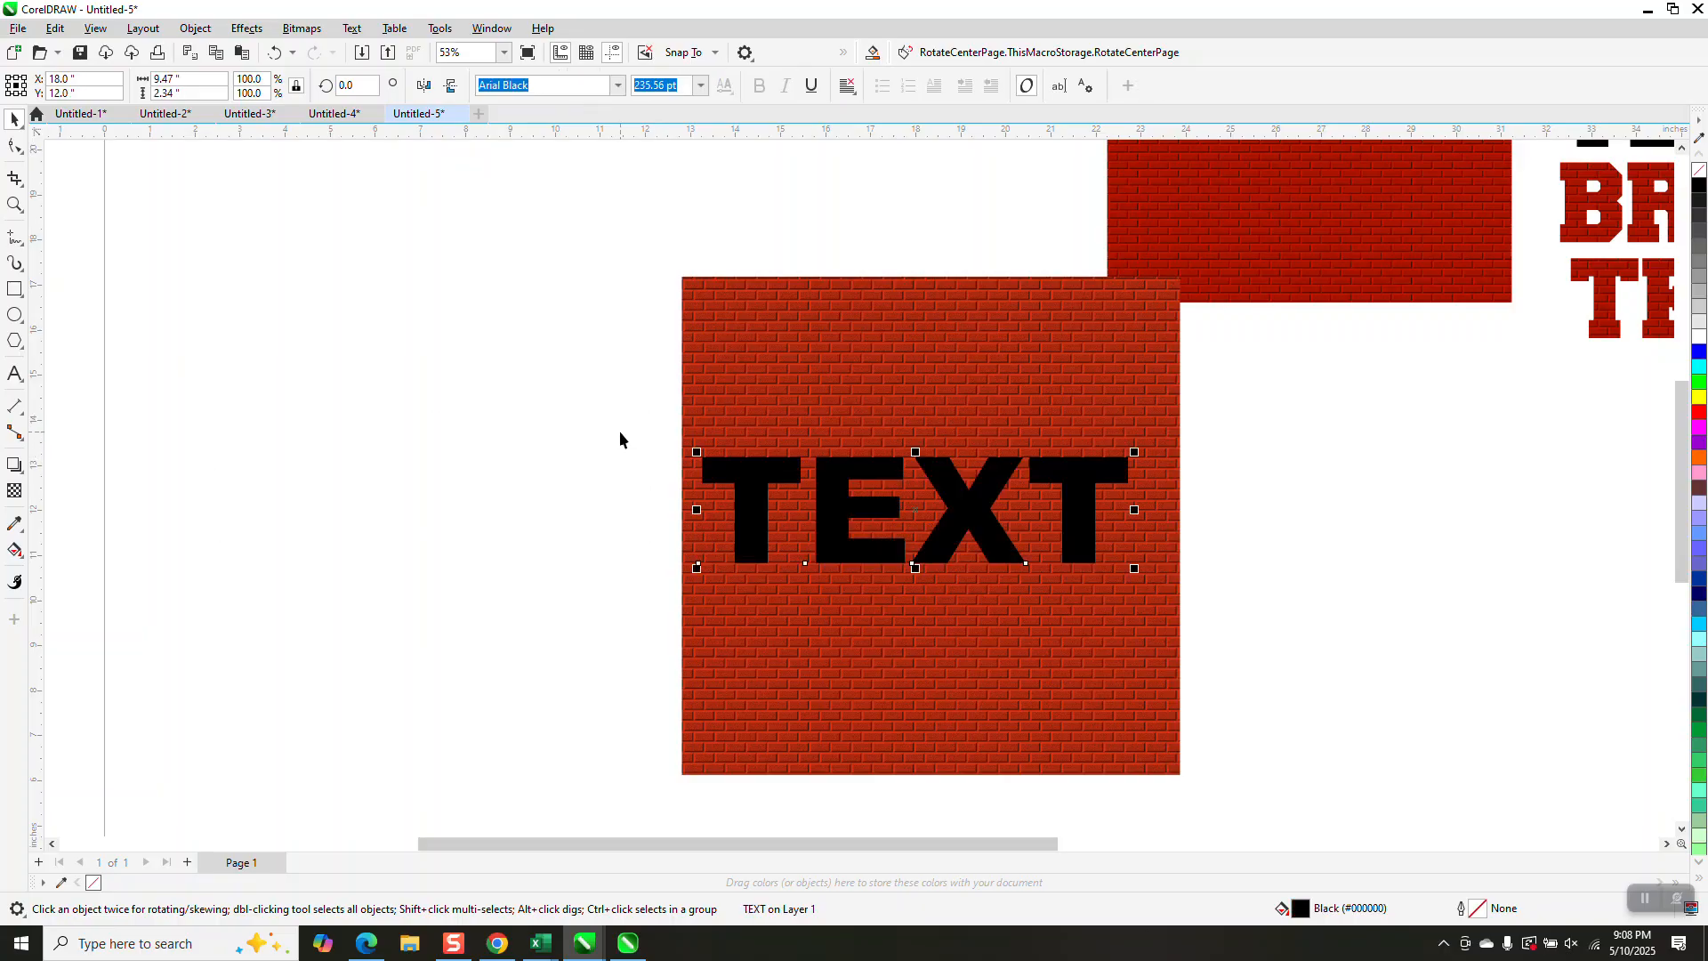
Intersect the black lettering with the brick bitmap and move the resulting brick-textured lettering left to X 3.0 inches.
left_click_drag(669, 261, 1218, 788)
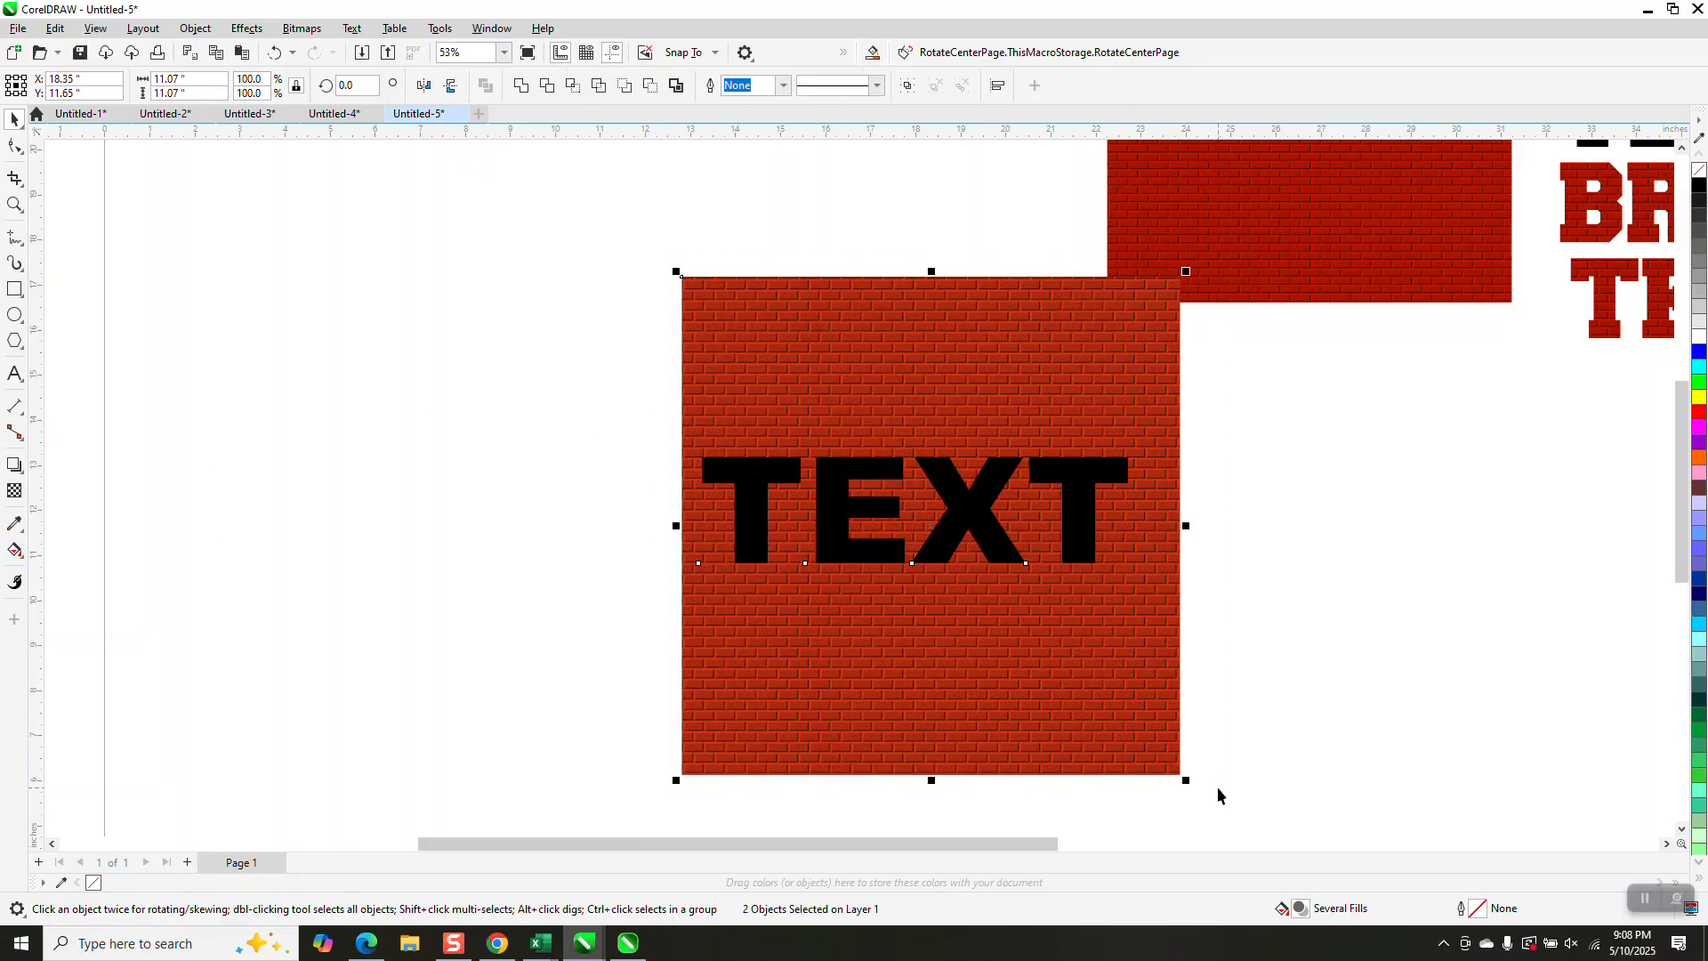
left_click(572, 85)
key("shift+Left")
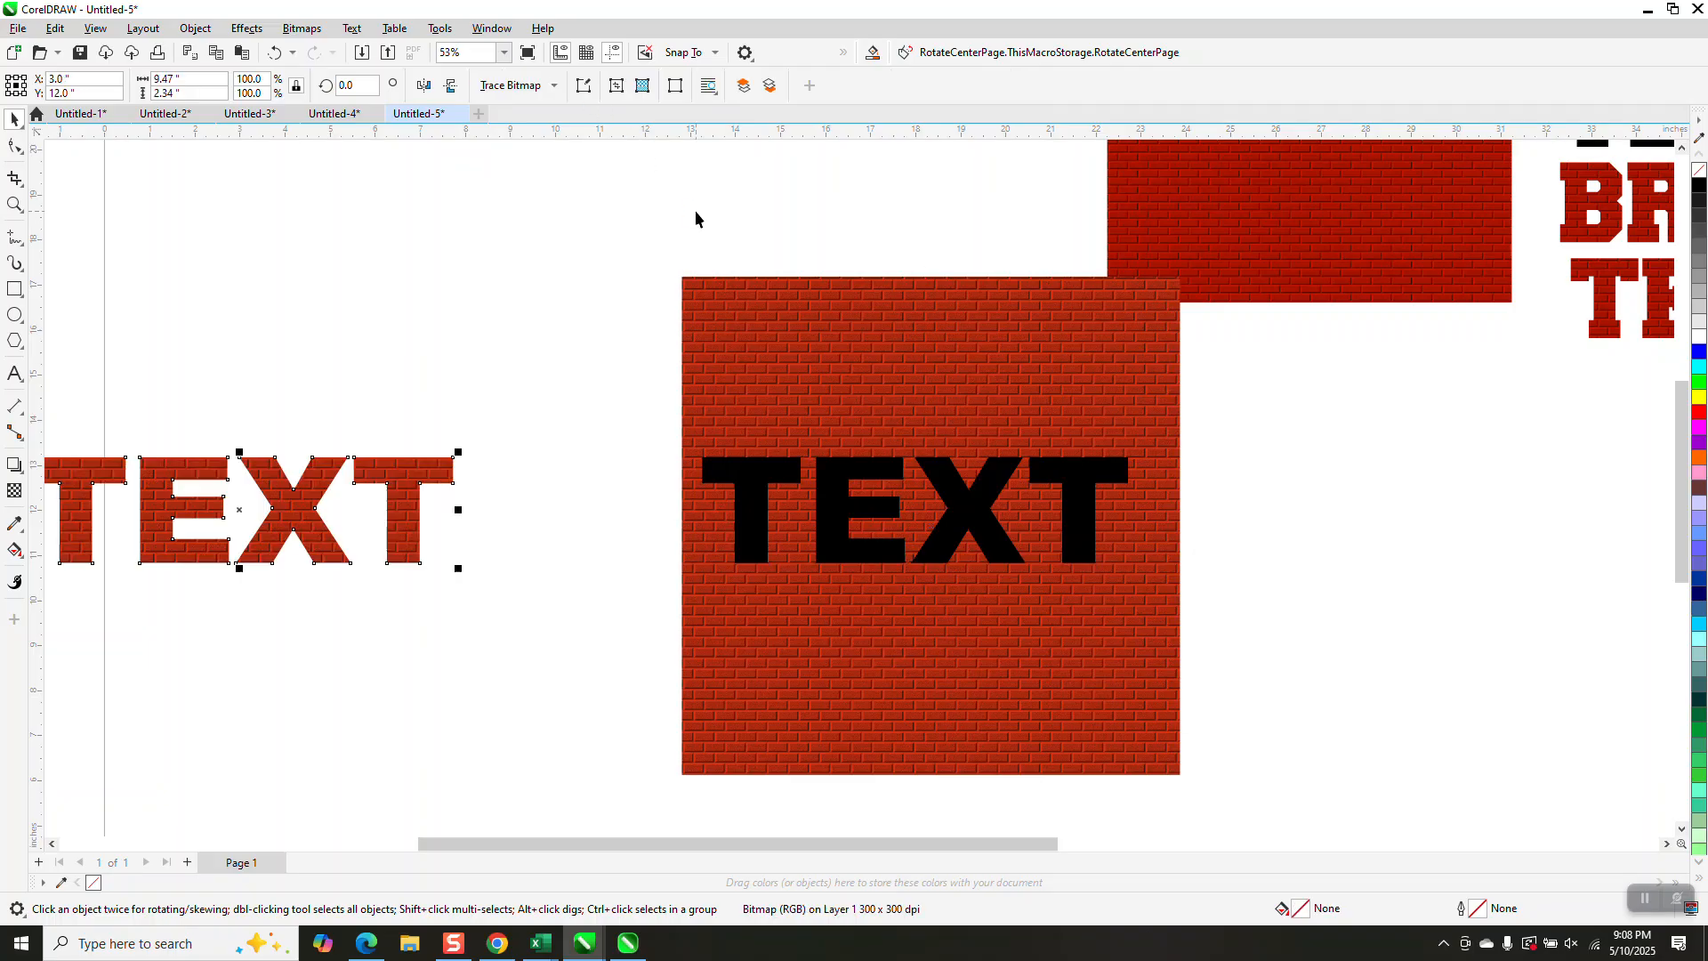
Examine the brick texture and cut edges on the last T of the intersected lettering up close.
left_click(14, 205)
left_click_drag(329, 424, 570, 549)
left_click_drag(620, 352, 869, 515)
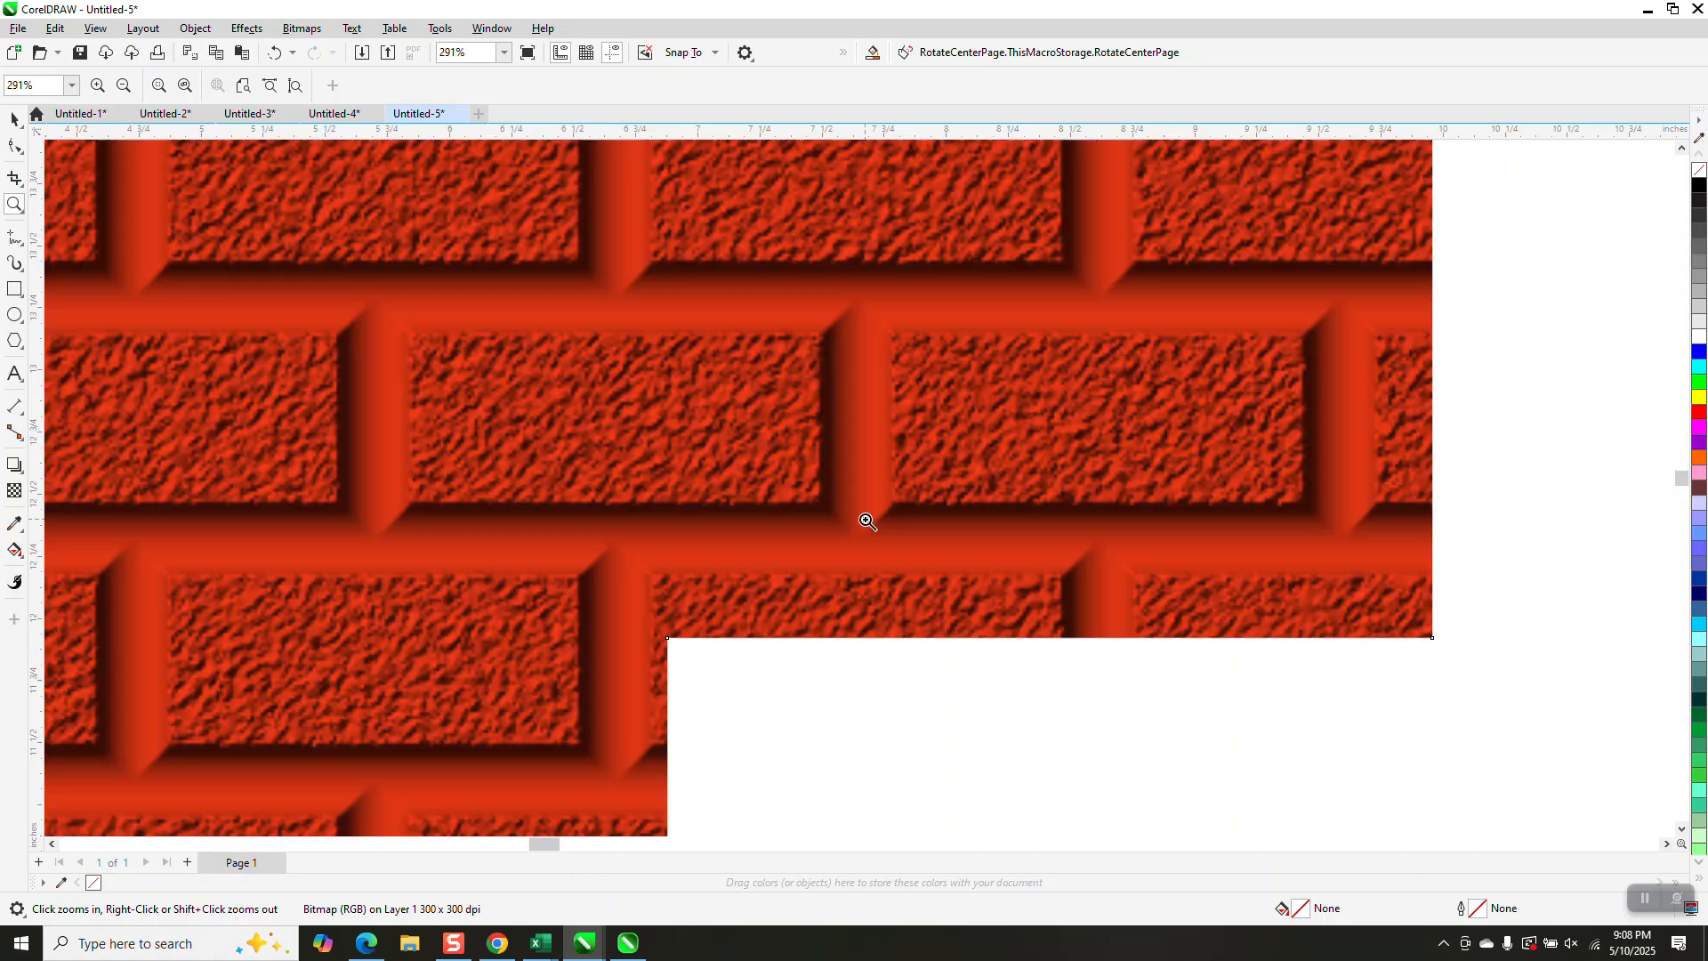
right_click(736, 439)
scroll(683, 391, "down", 6)
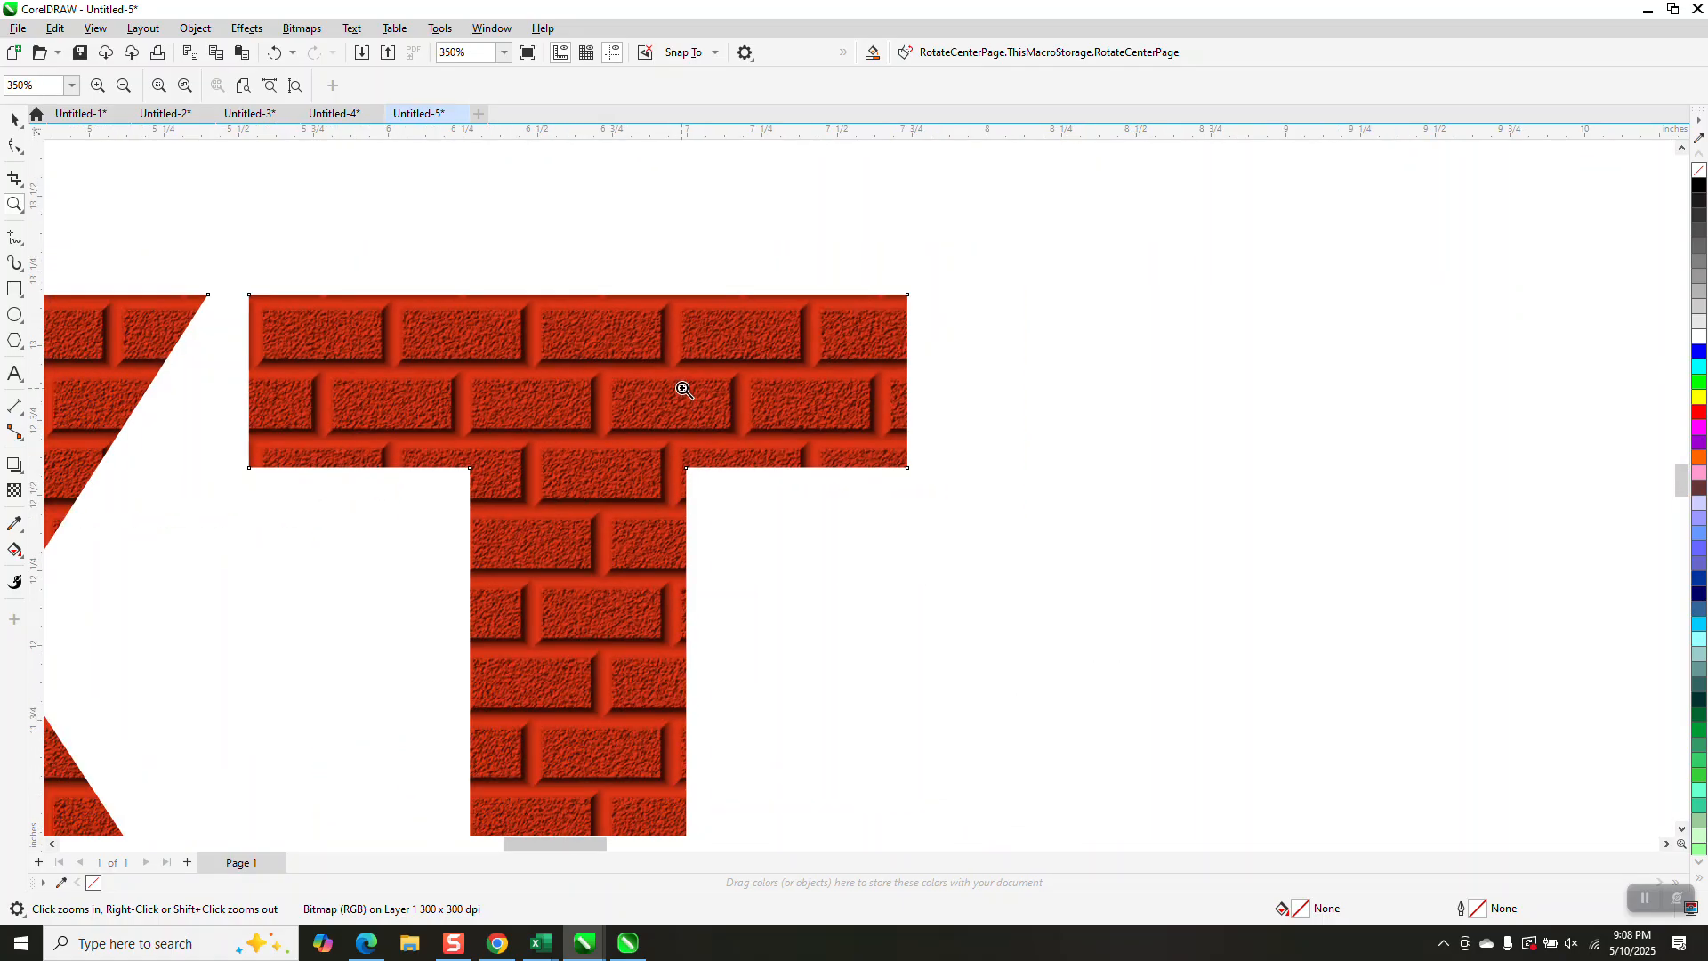
scroll(652, 378, "down", 1)
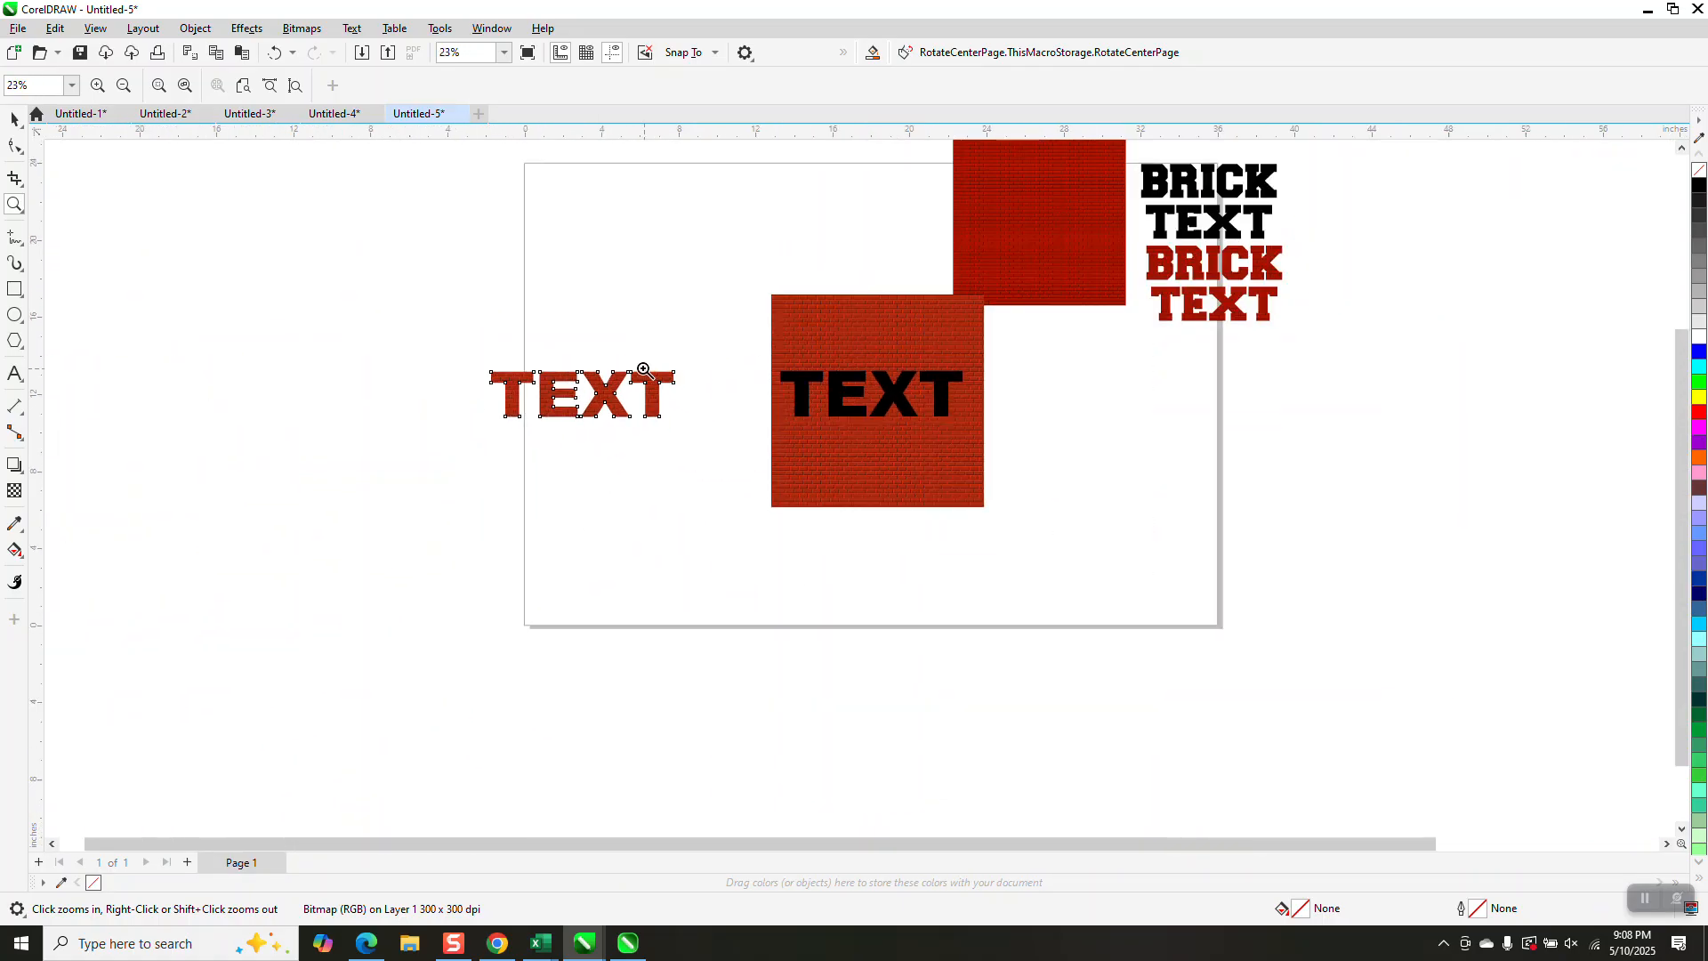